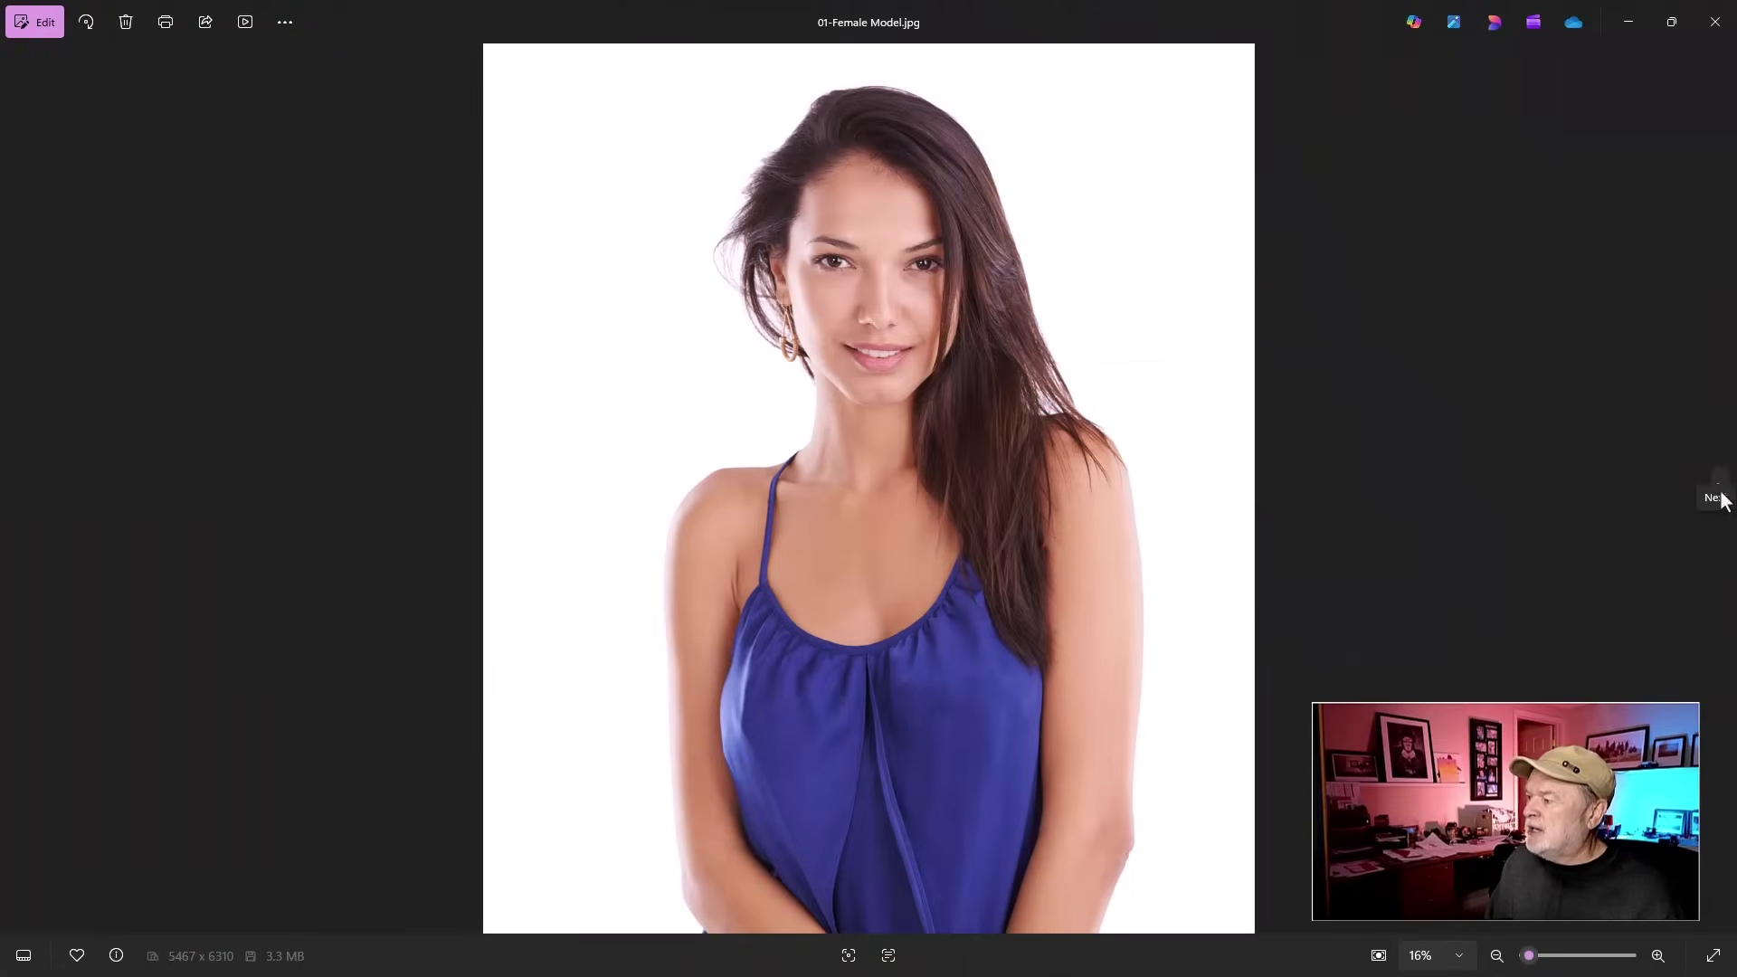
Step: Page through the model, landscape and still-life samples to the still-life sketch on the spiral pad
left_click(1718, 488)
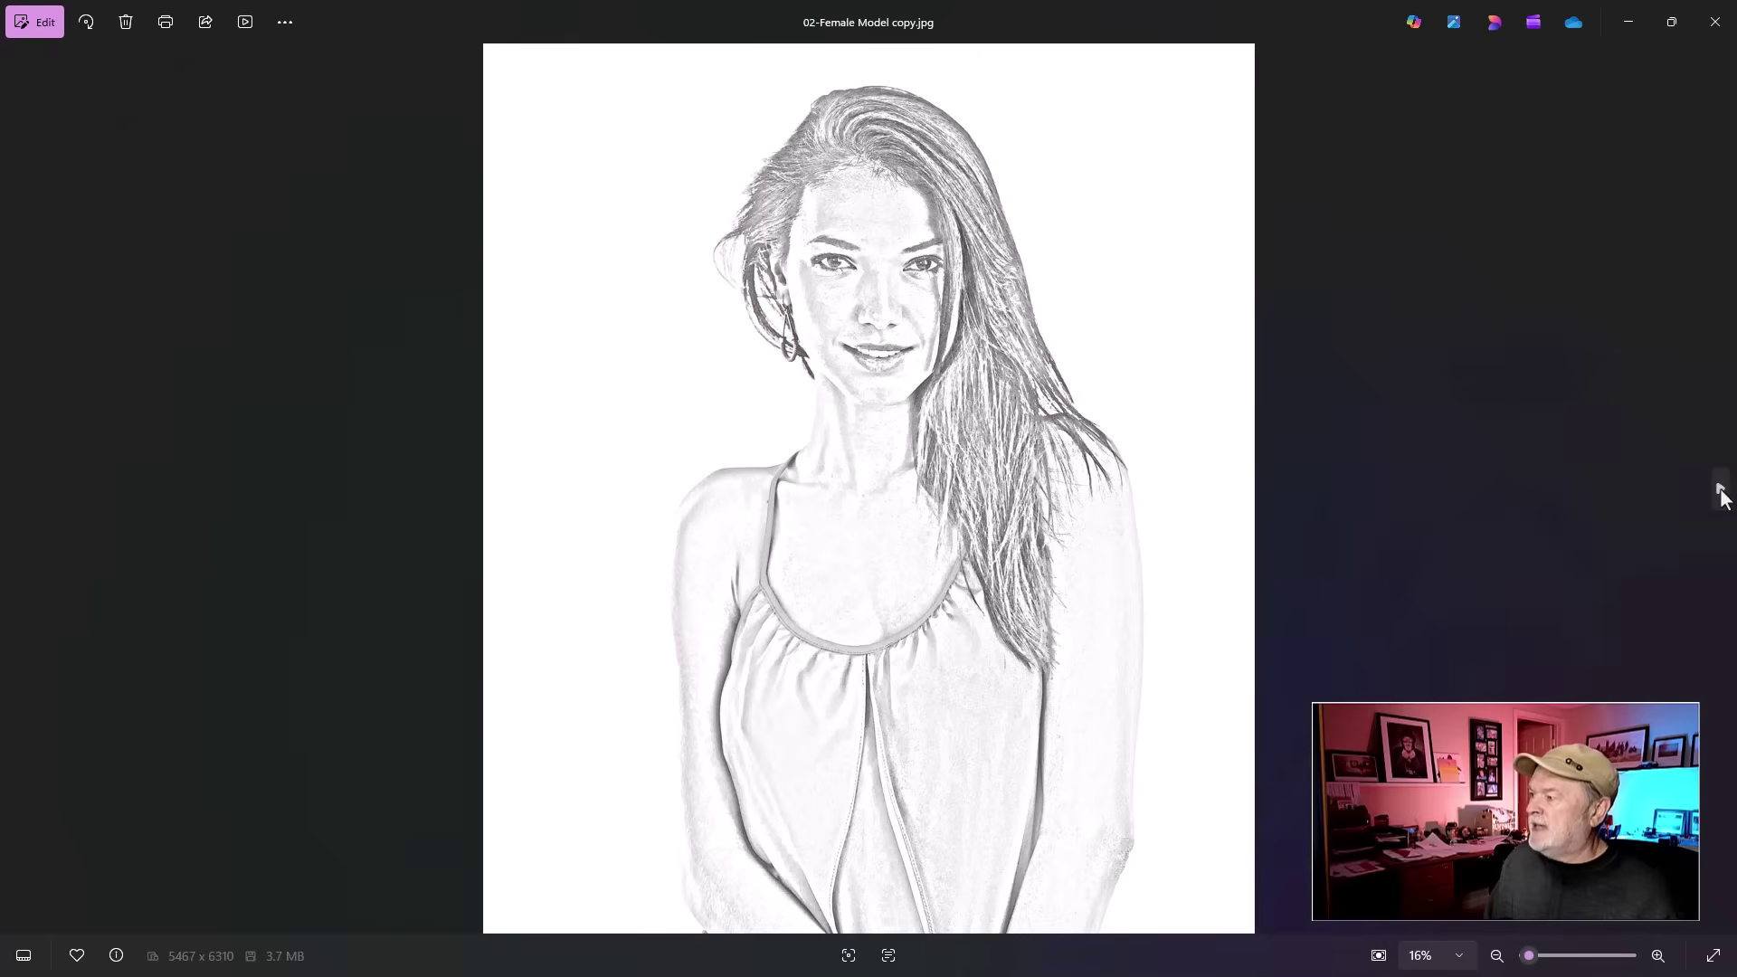
left_click(1719, 491)
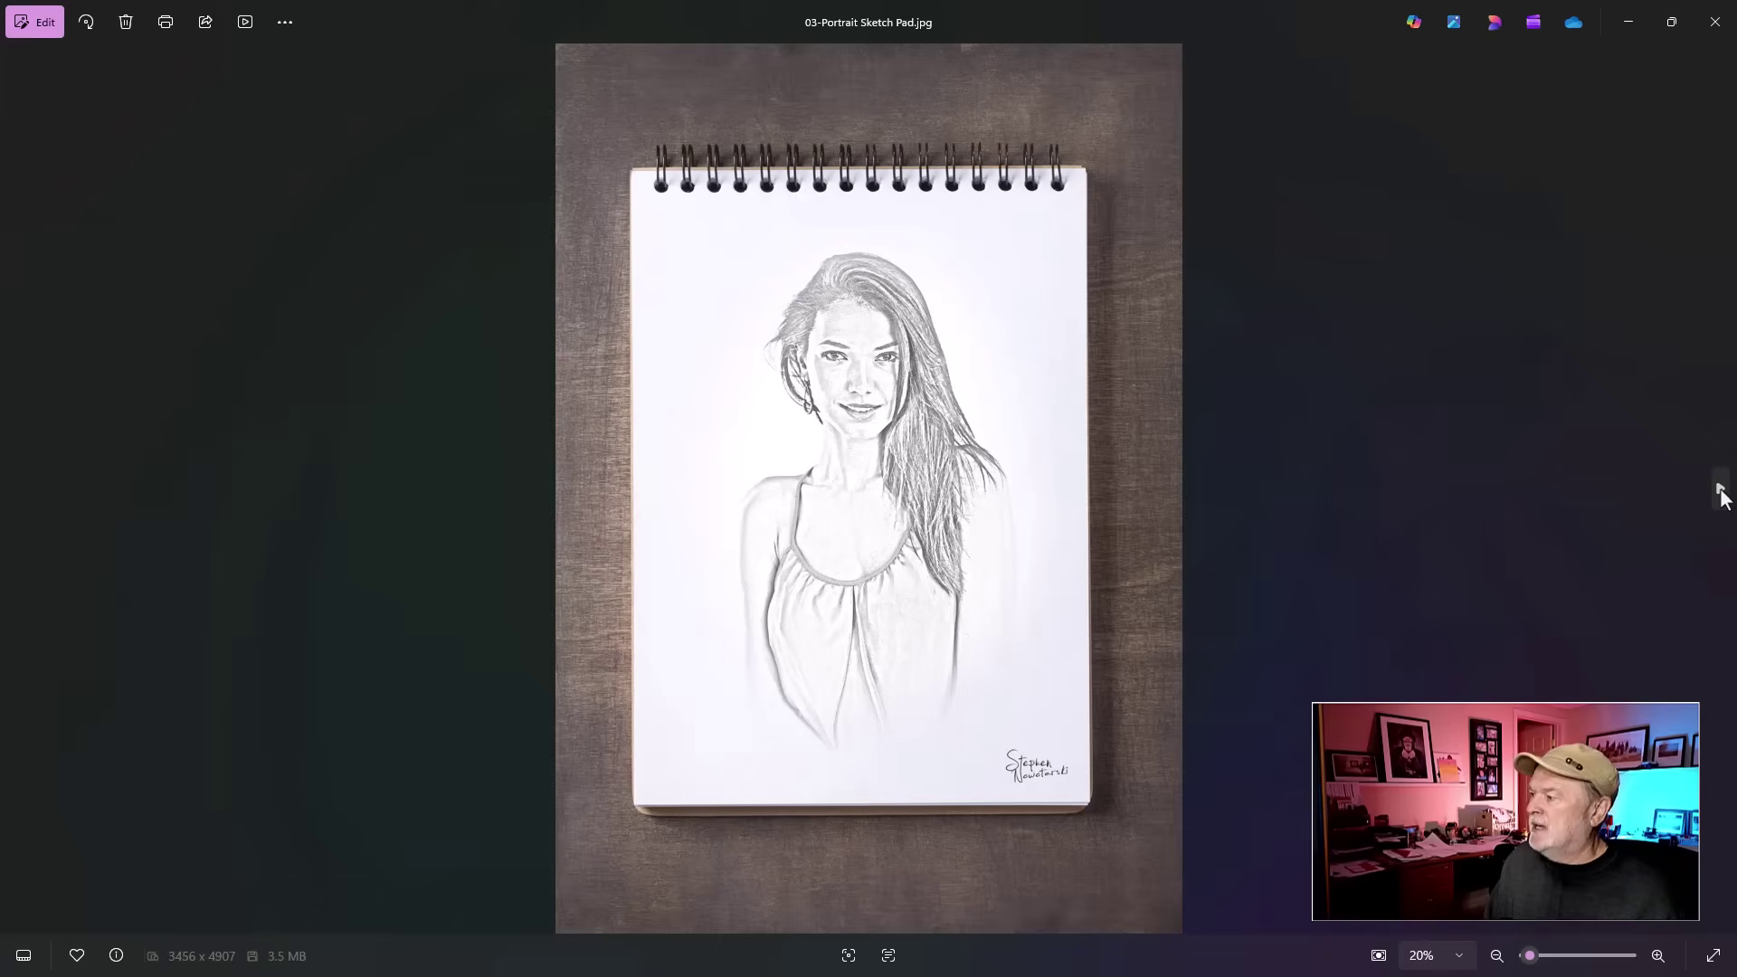
left_click(1720, 491)
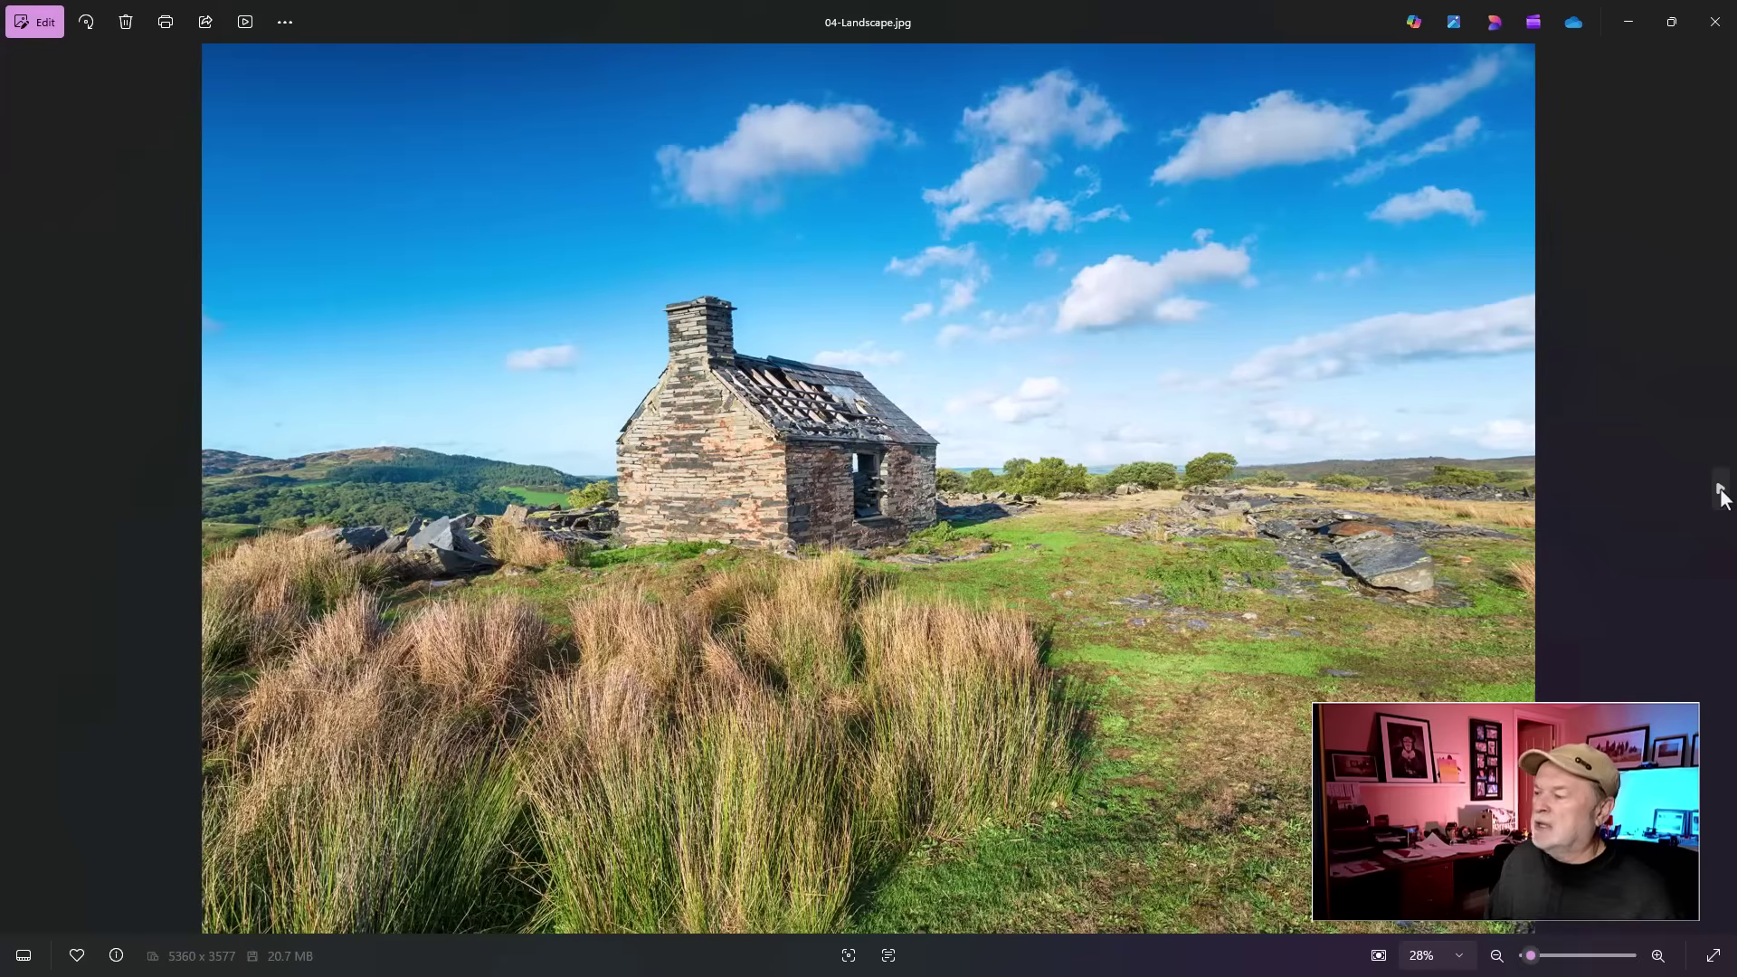
left_click(1719, 491)
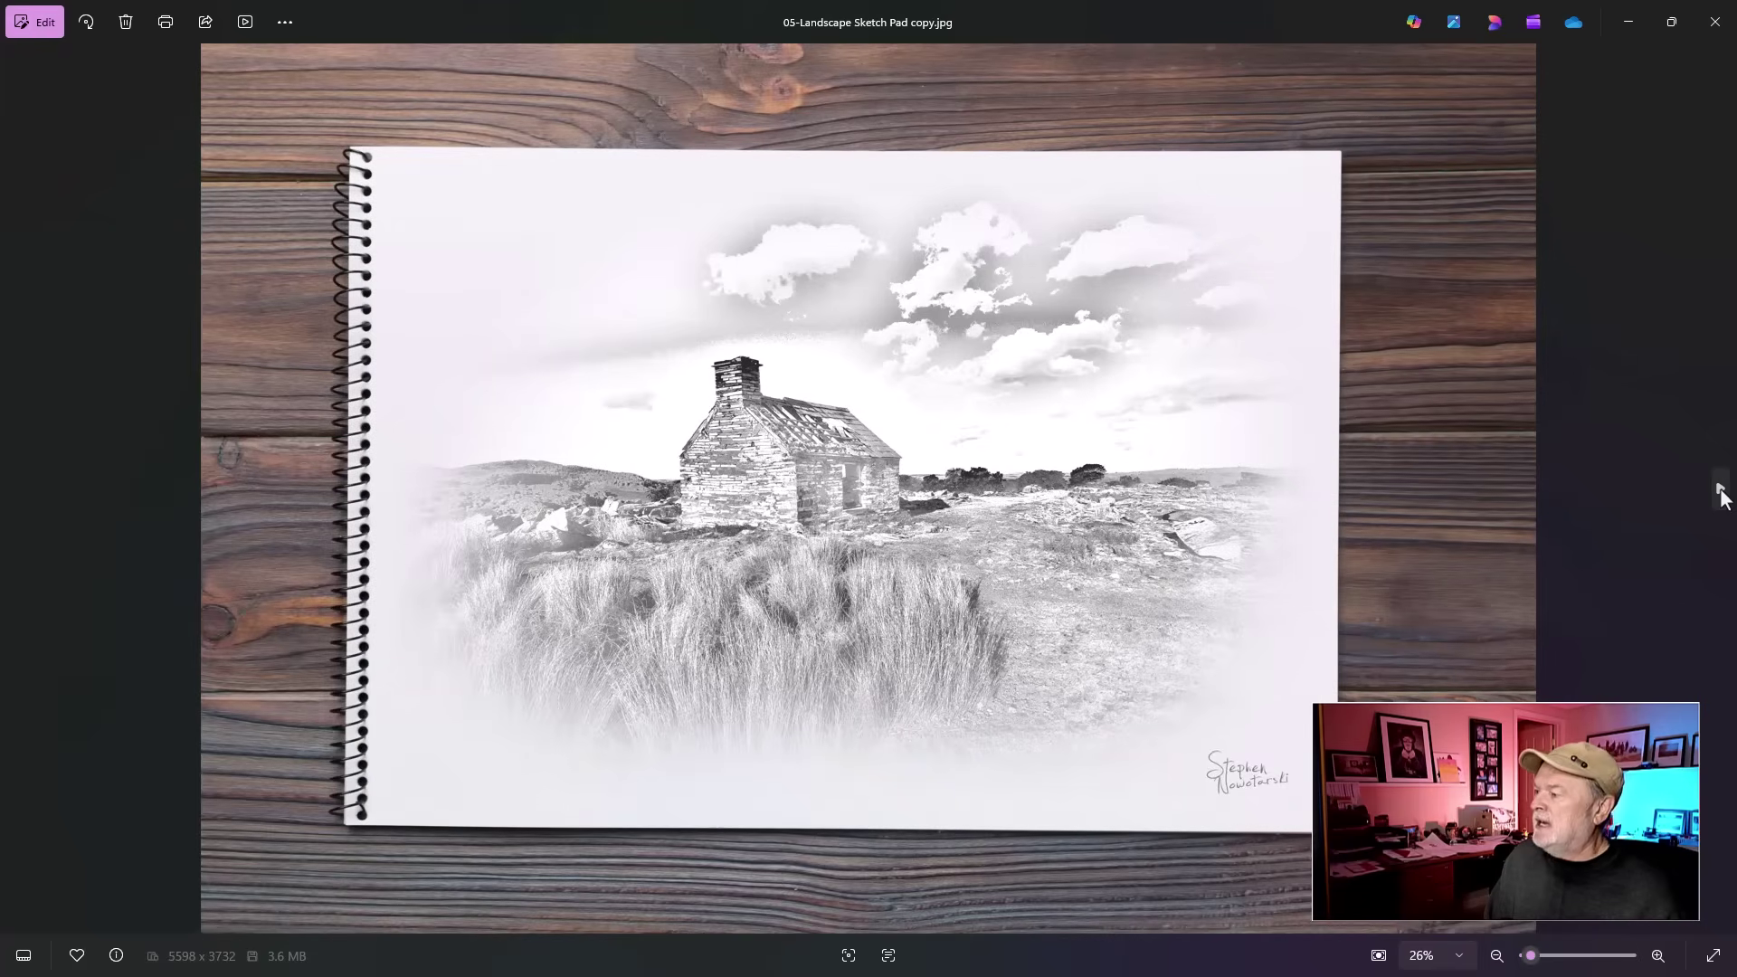
left_click(1719, 491)
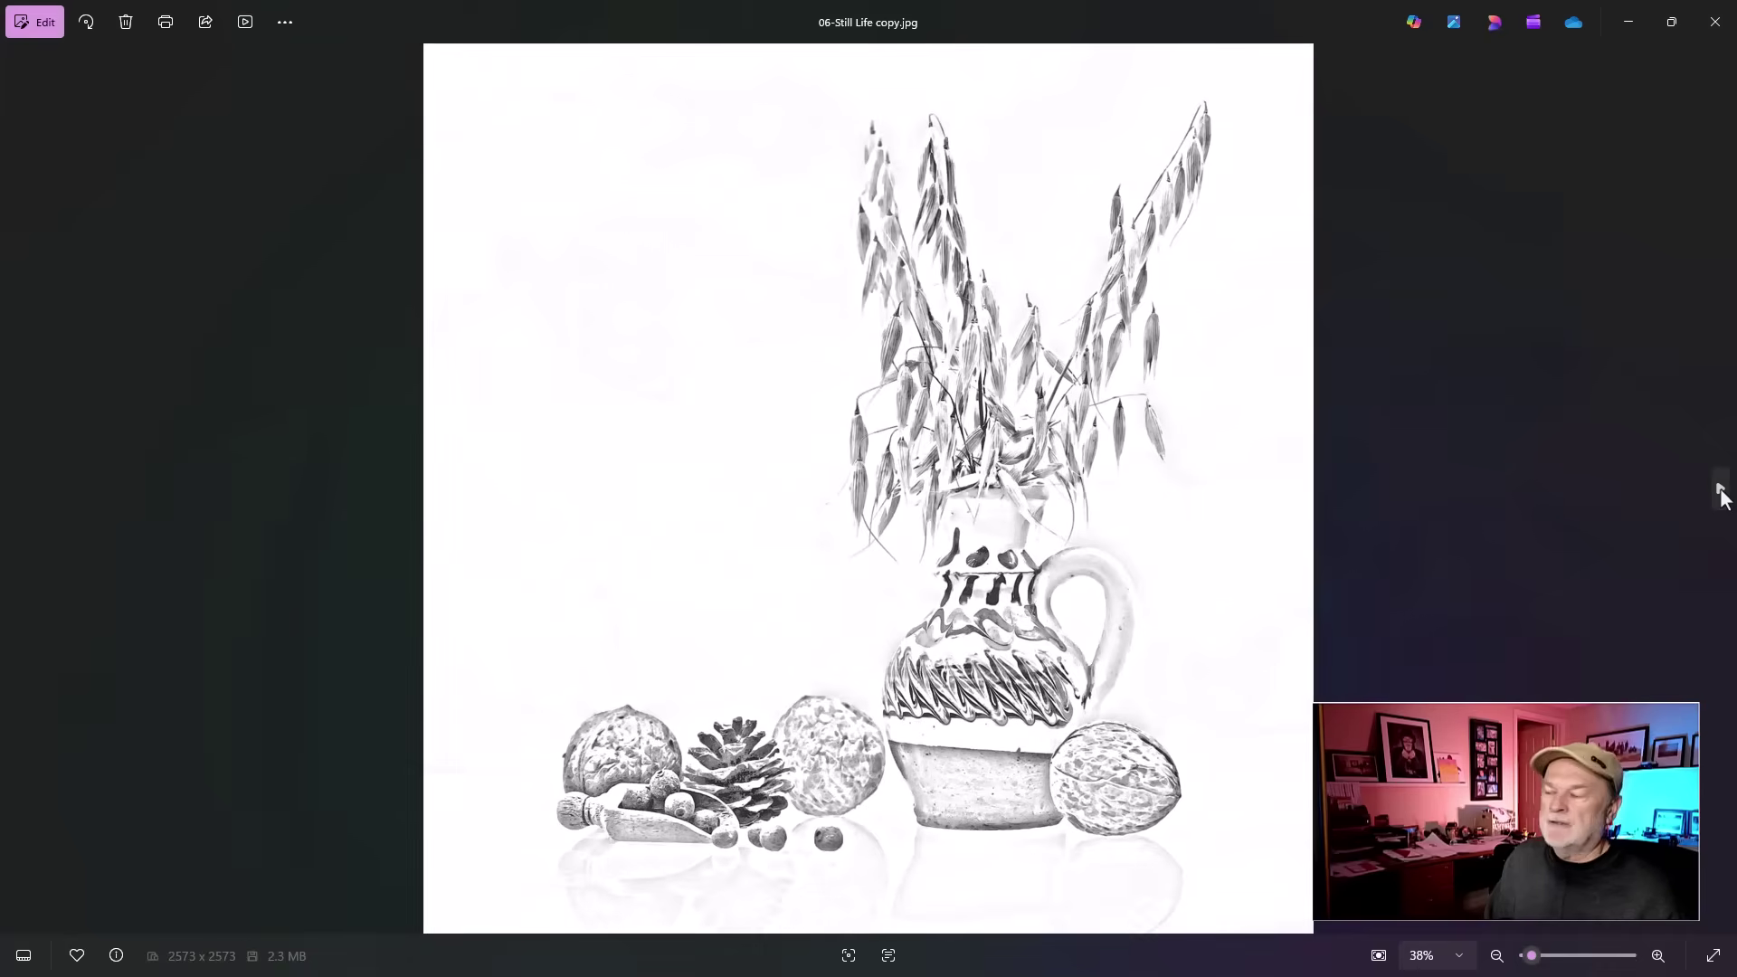
left_click(1719, 493)
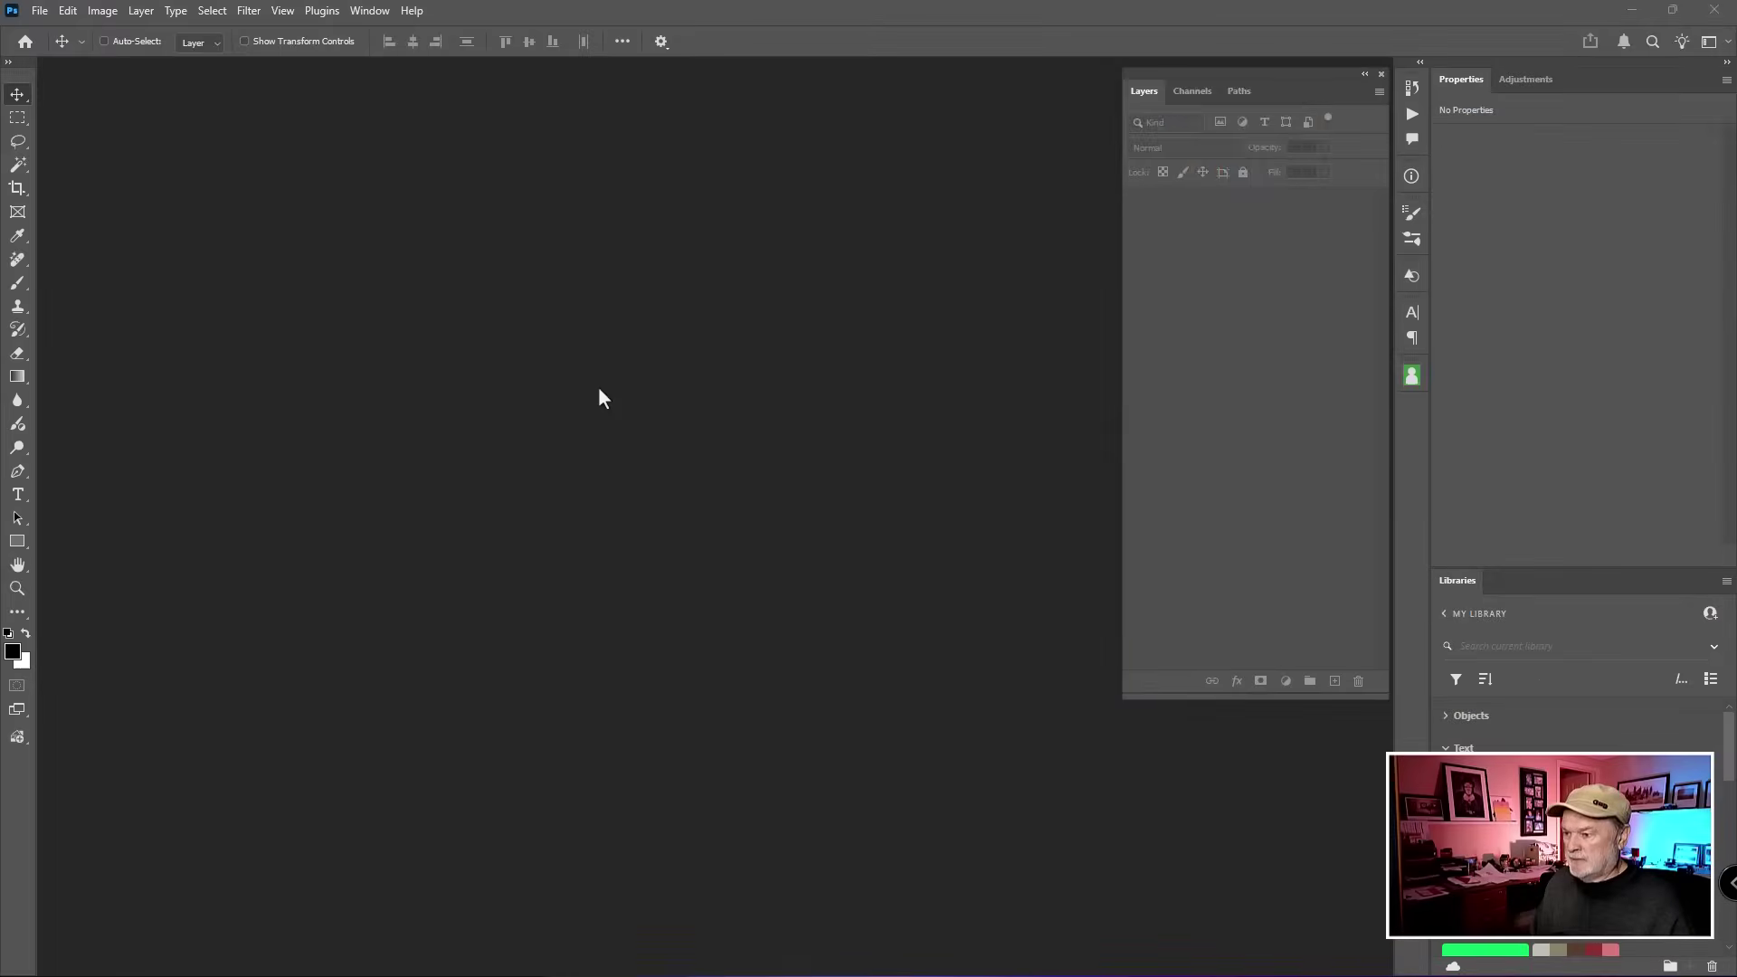
Step: Open Landscape Sketch Pad.jpg and Still Life.jpg from the Sample Images folder together
left_click(599, 387)
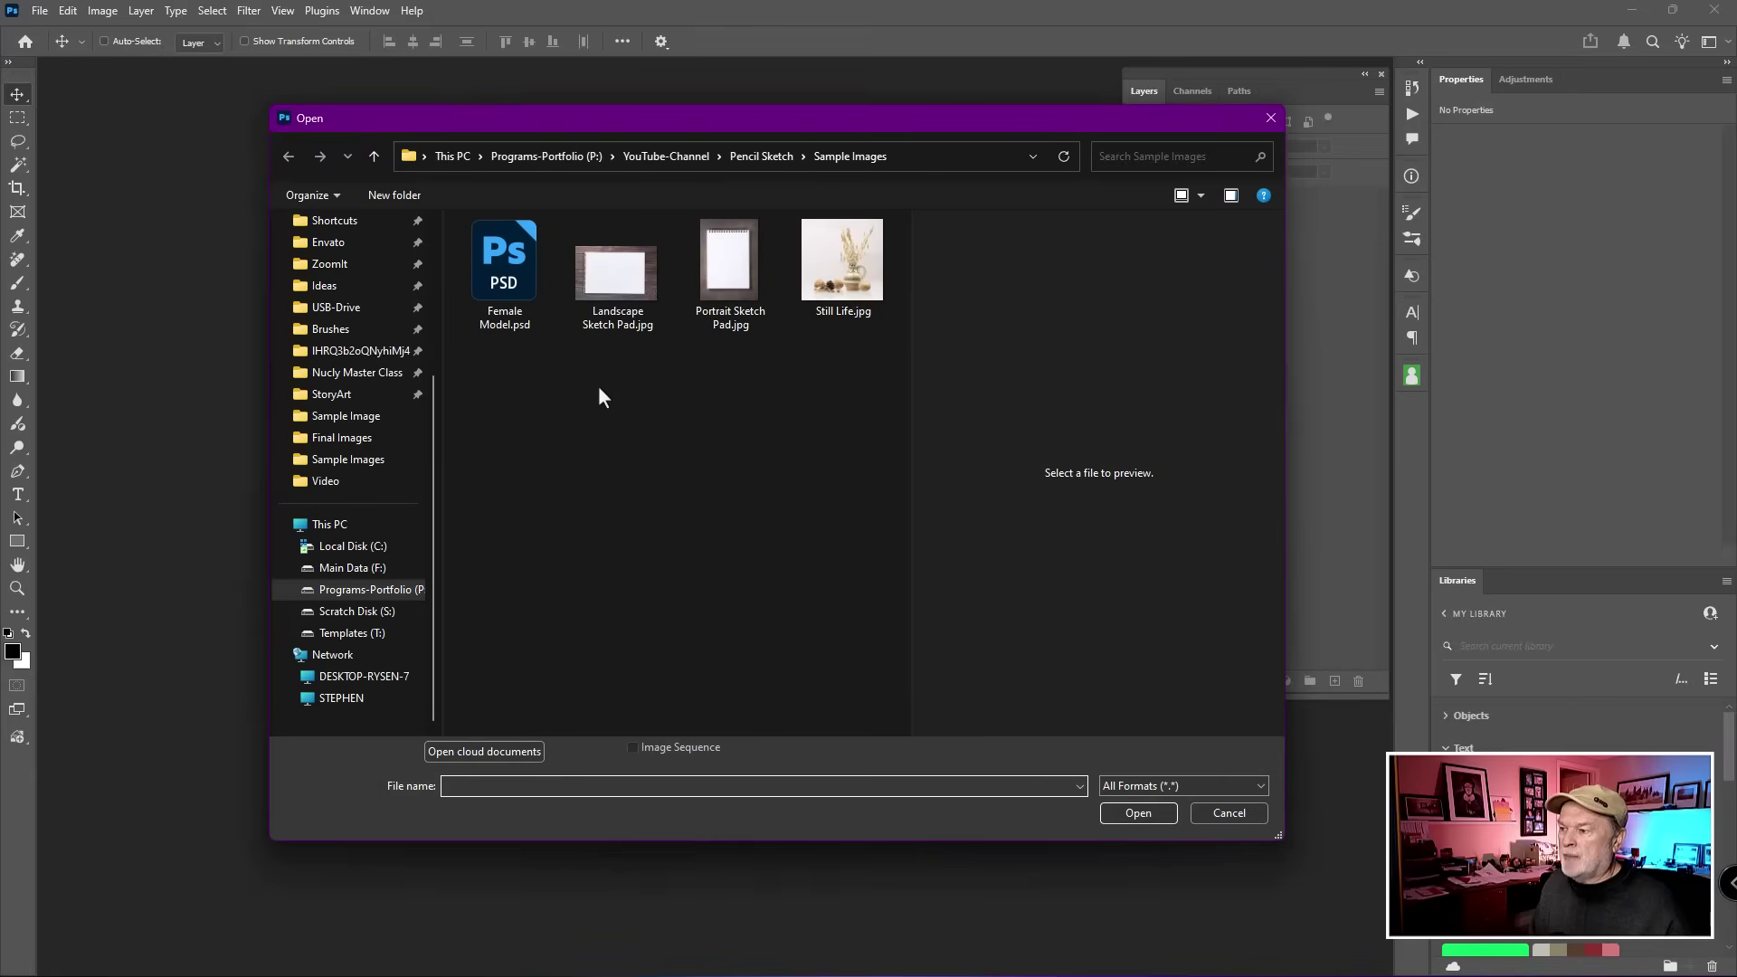
left_click(618, 289)
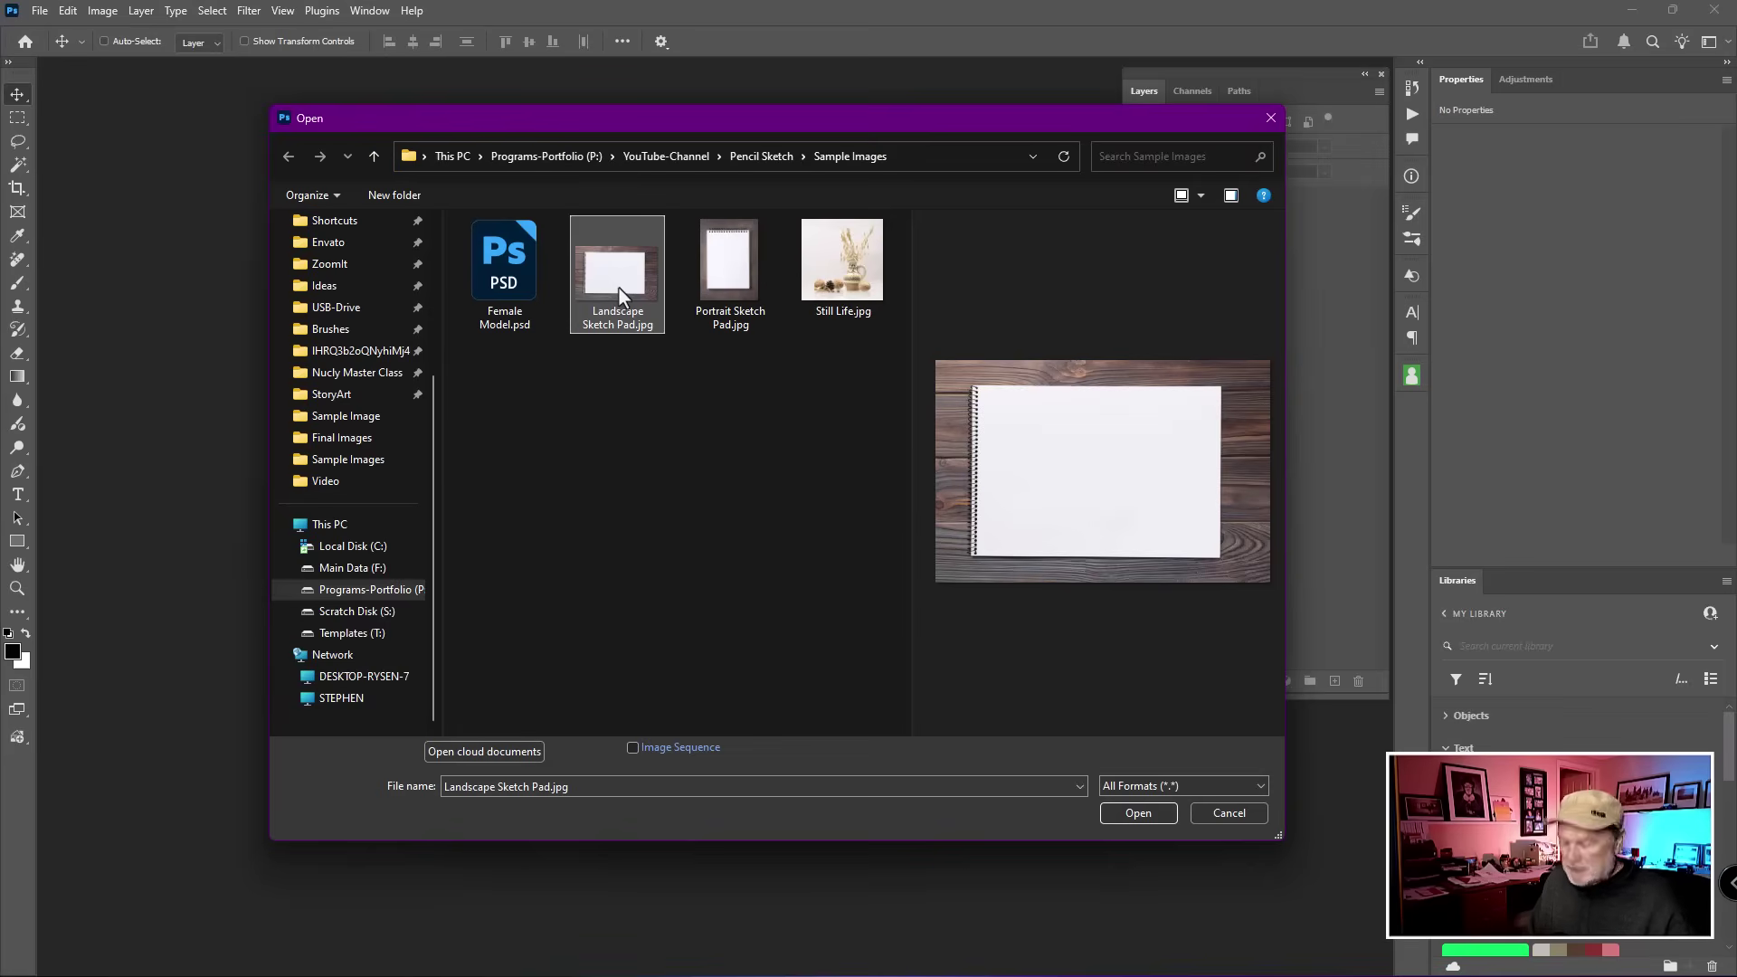
left_click(865, 277, "ctrl")
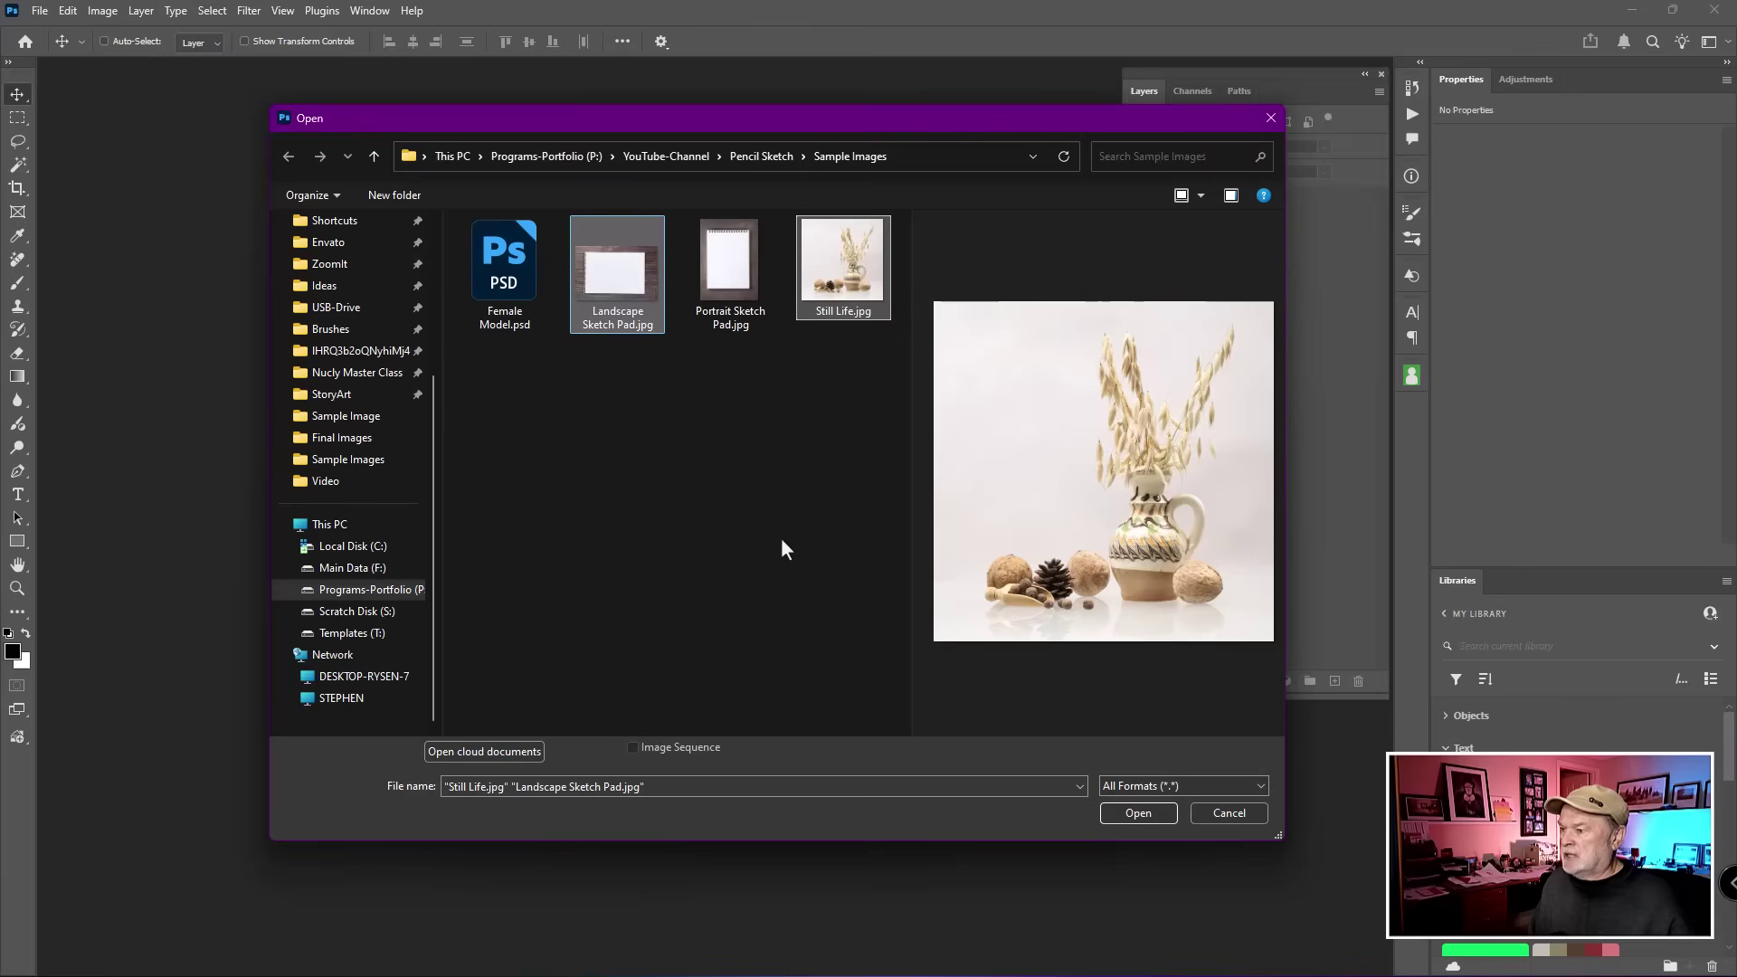
left_click(1137, 812)
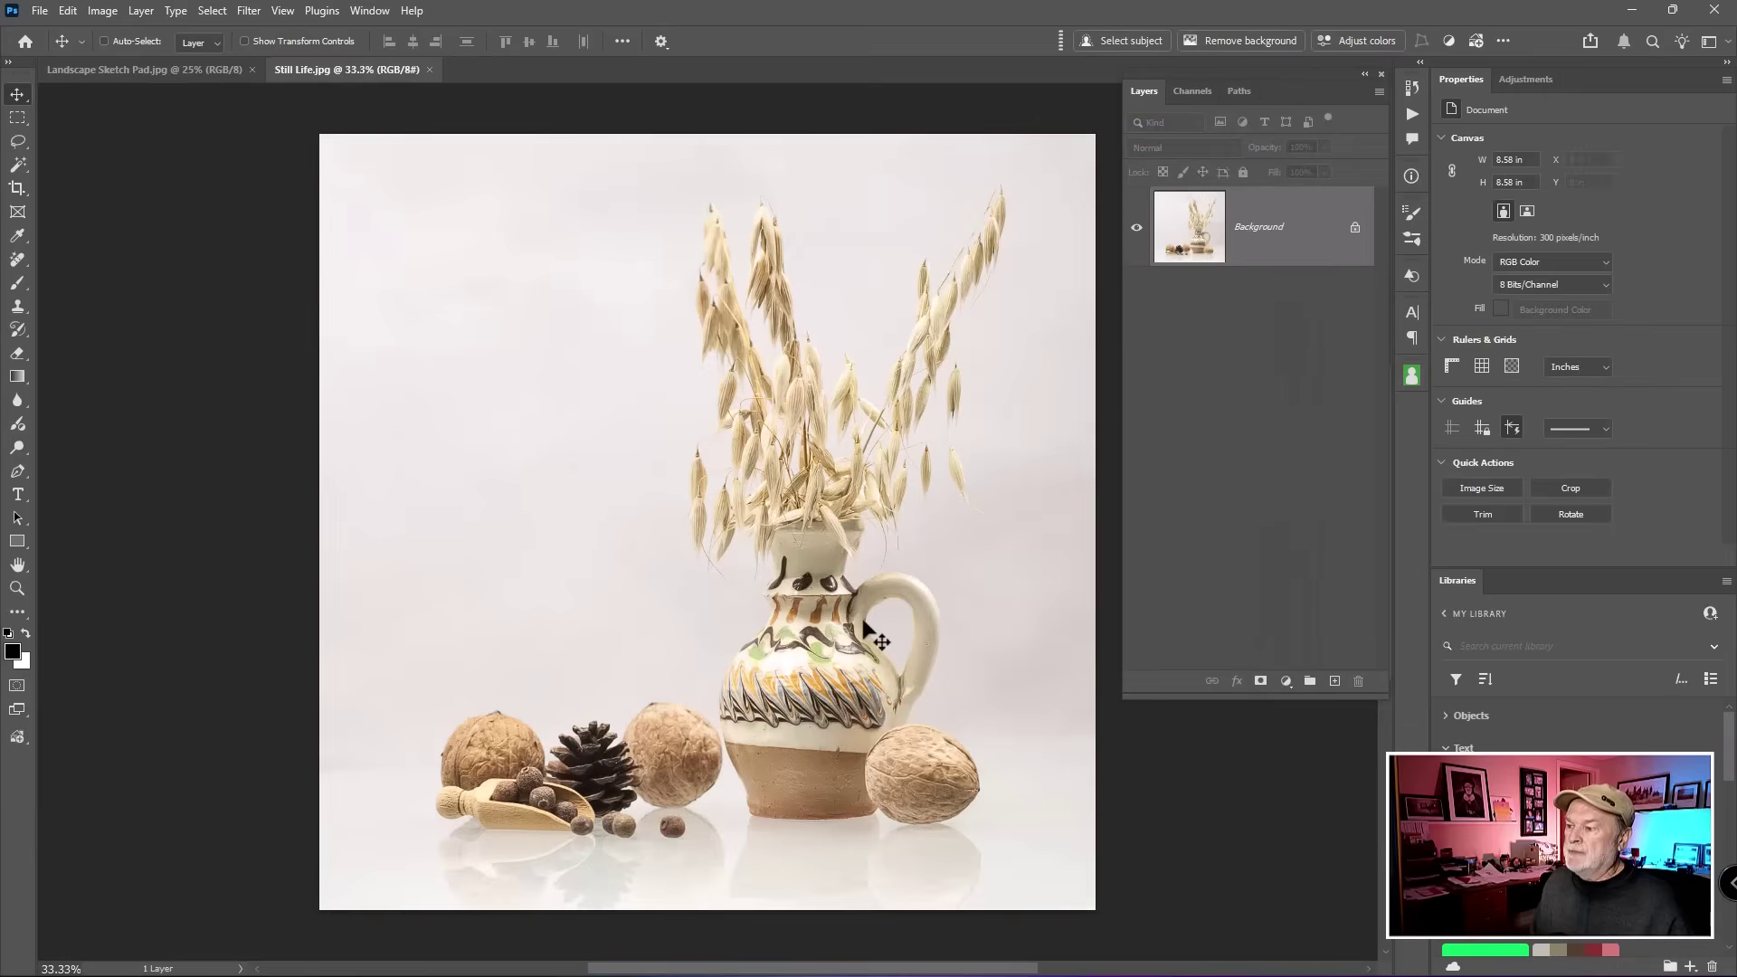
left_click(160, 73)
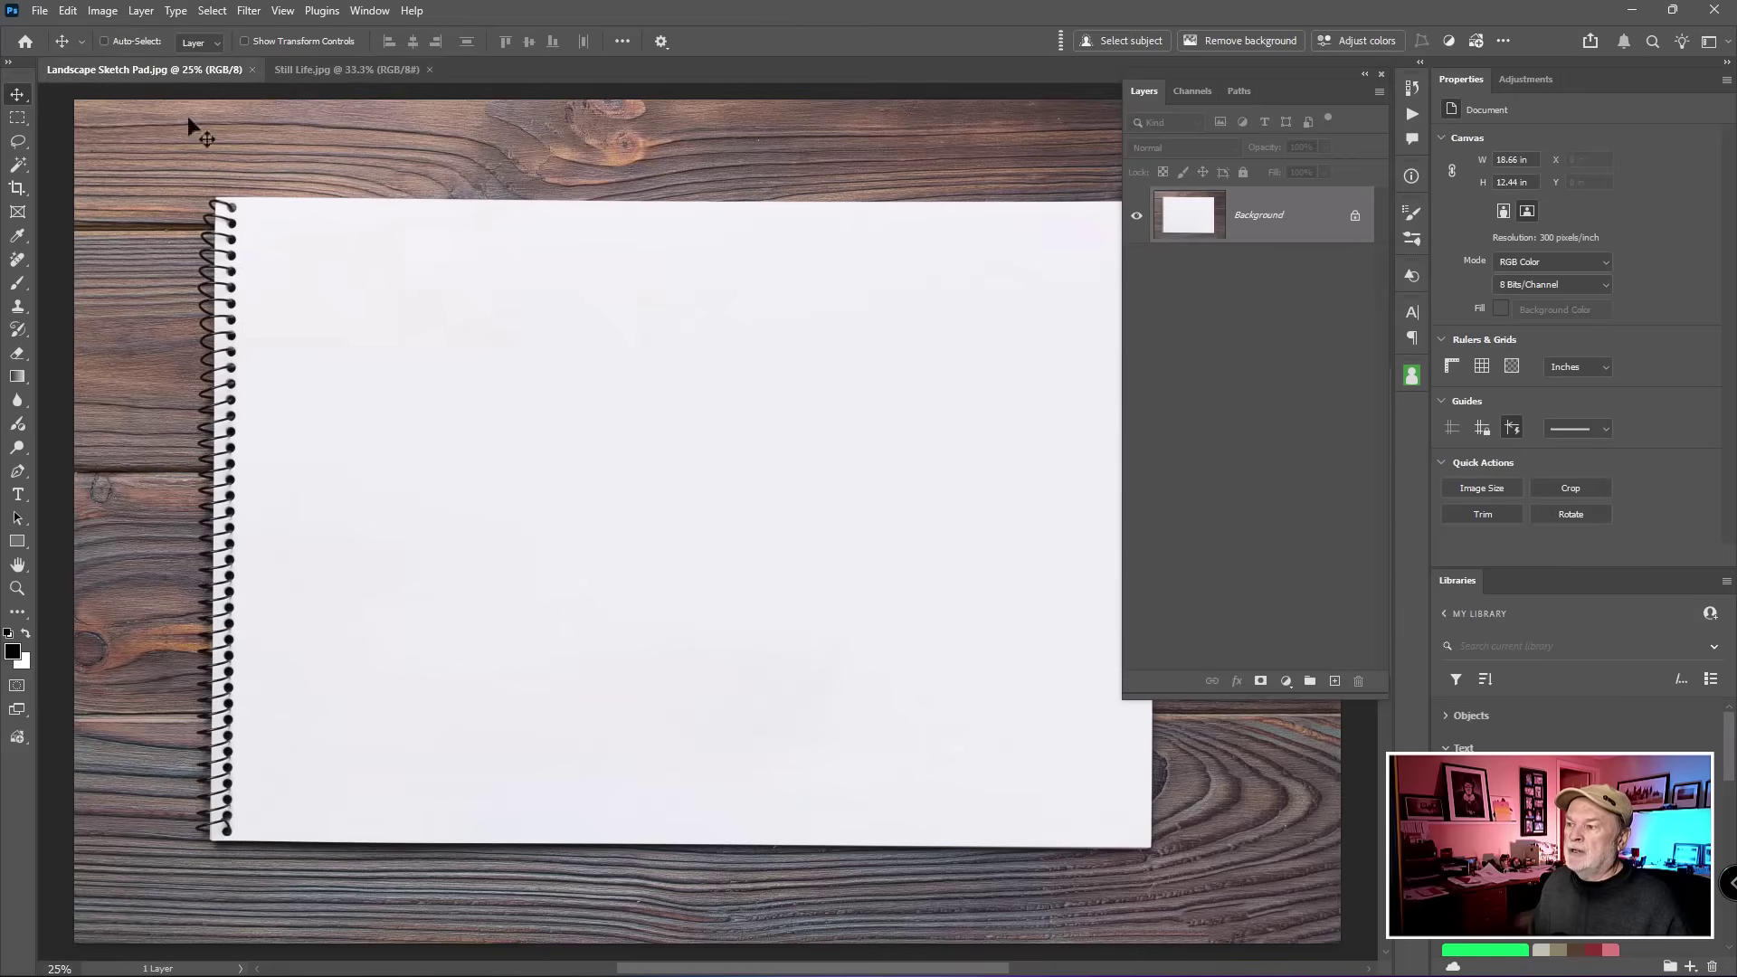
key("ctrl+0")
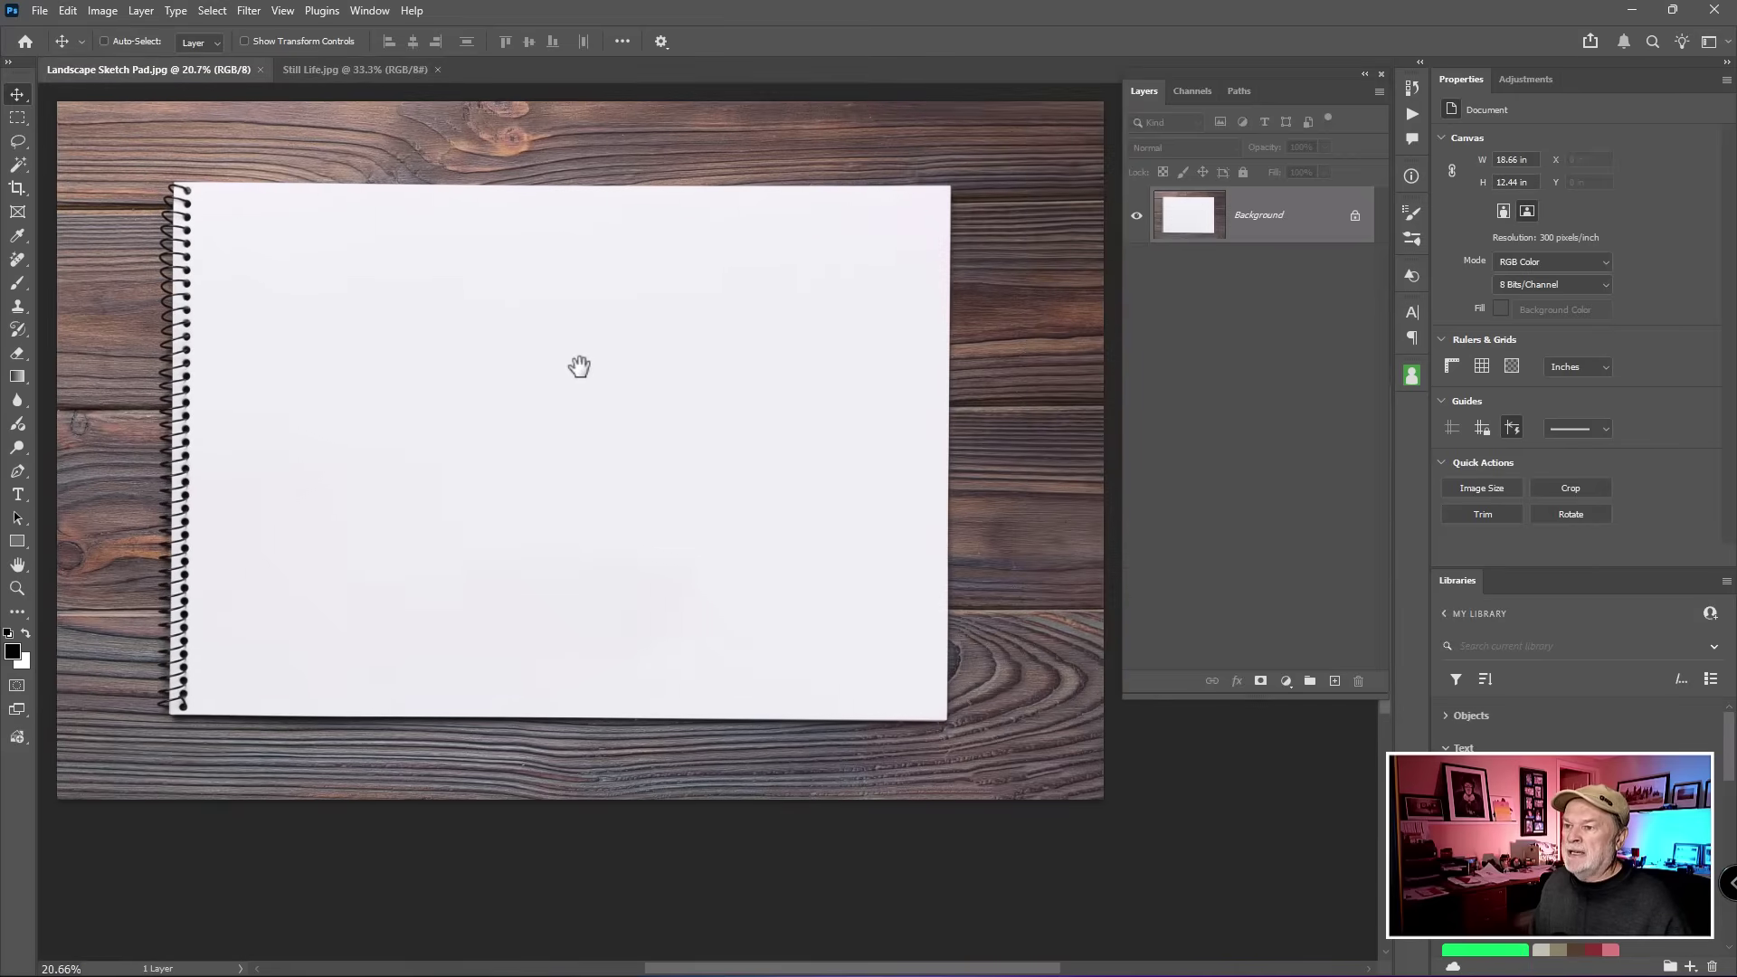
left_click(365, 70)
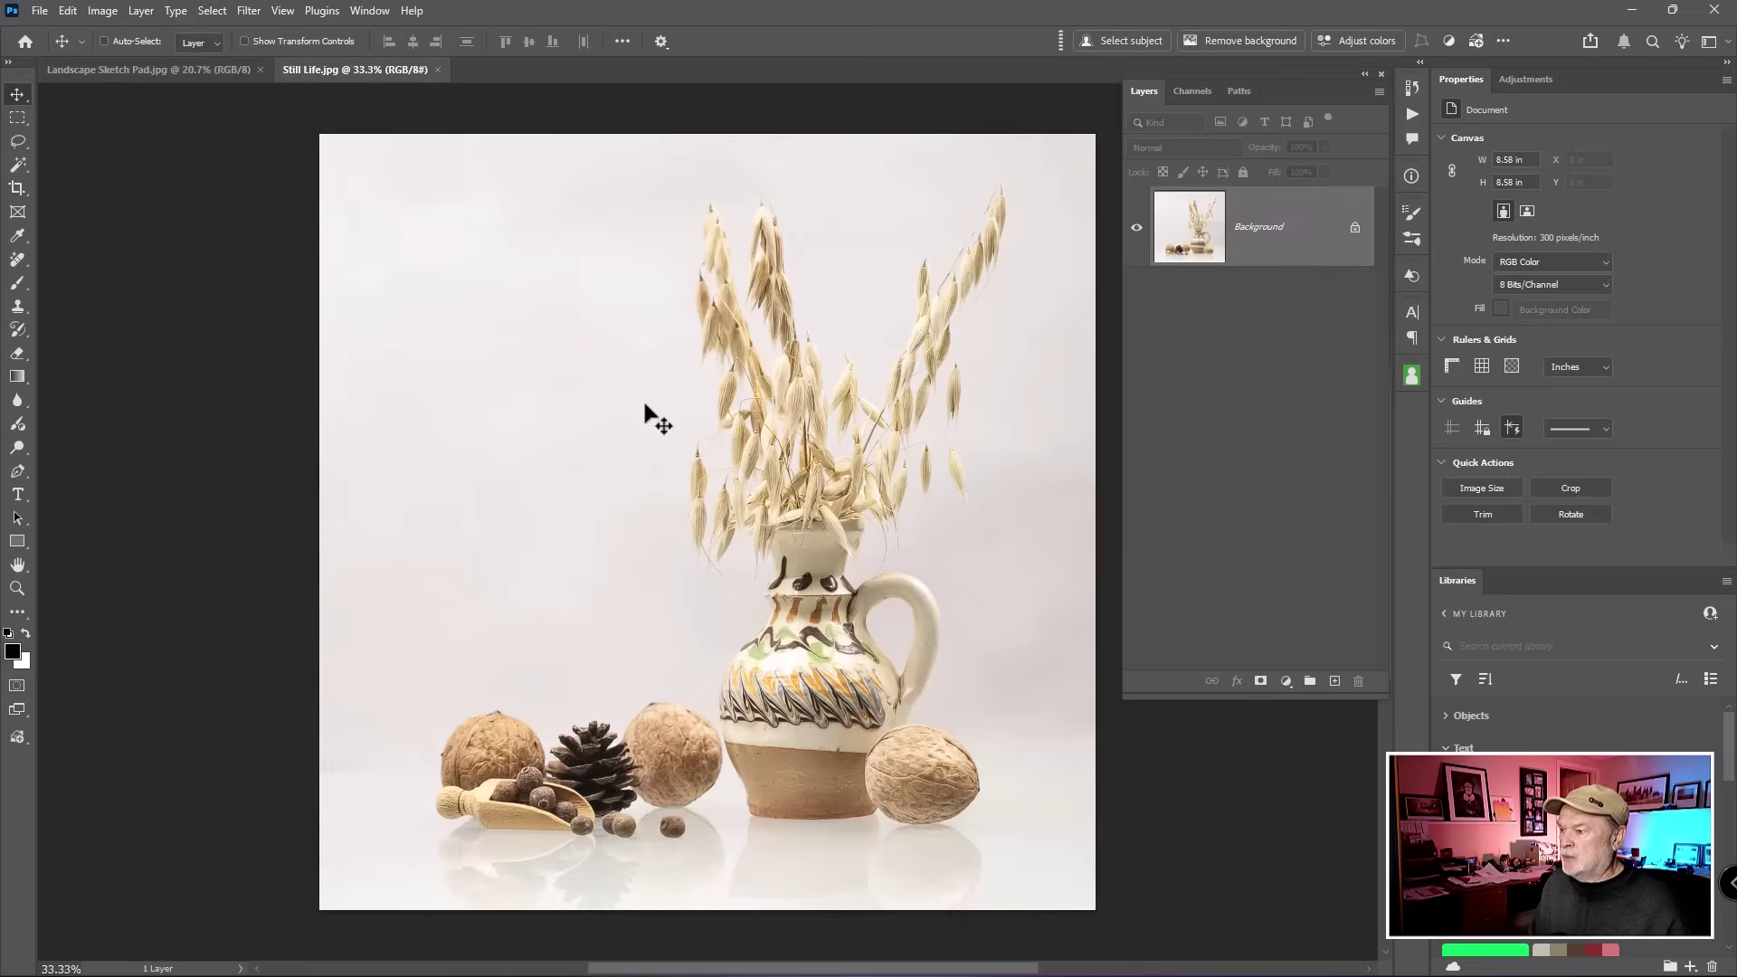
scroll(643, 410, "down", 1)
left_click_drag(697, 419, 635, 373)
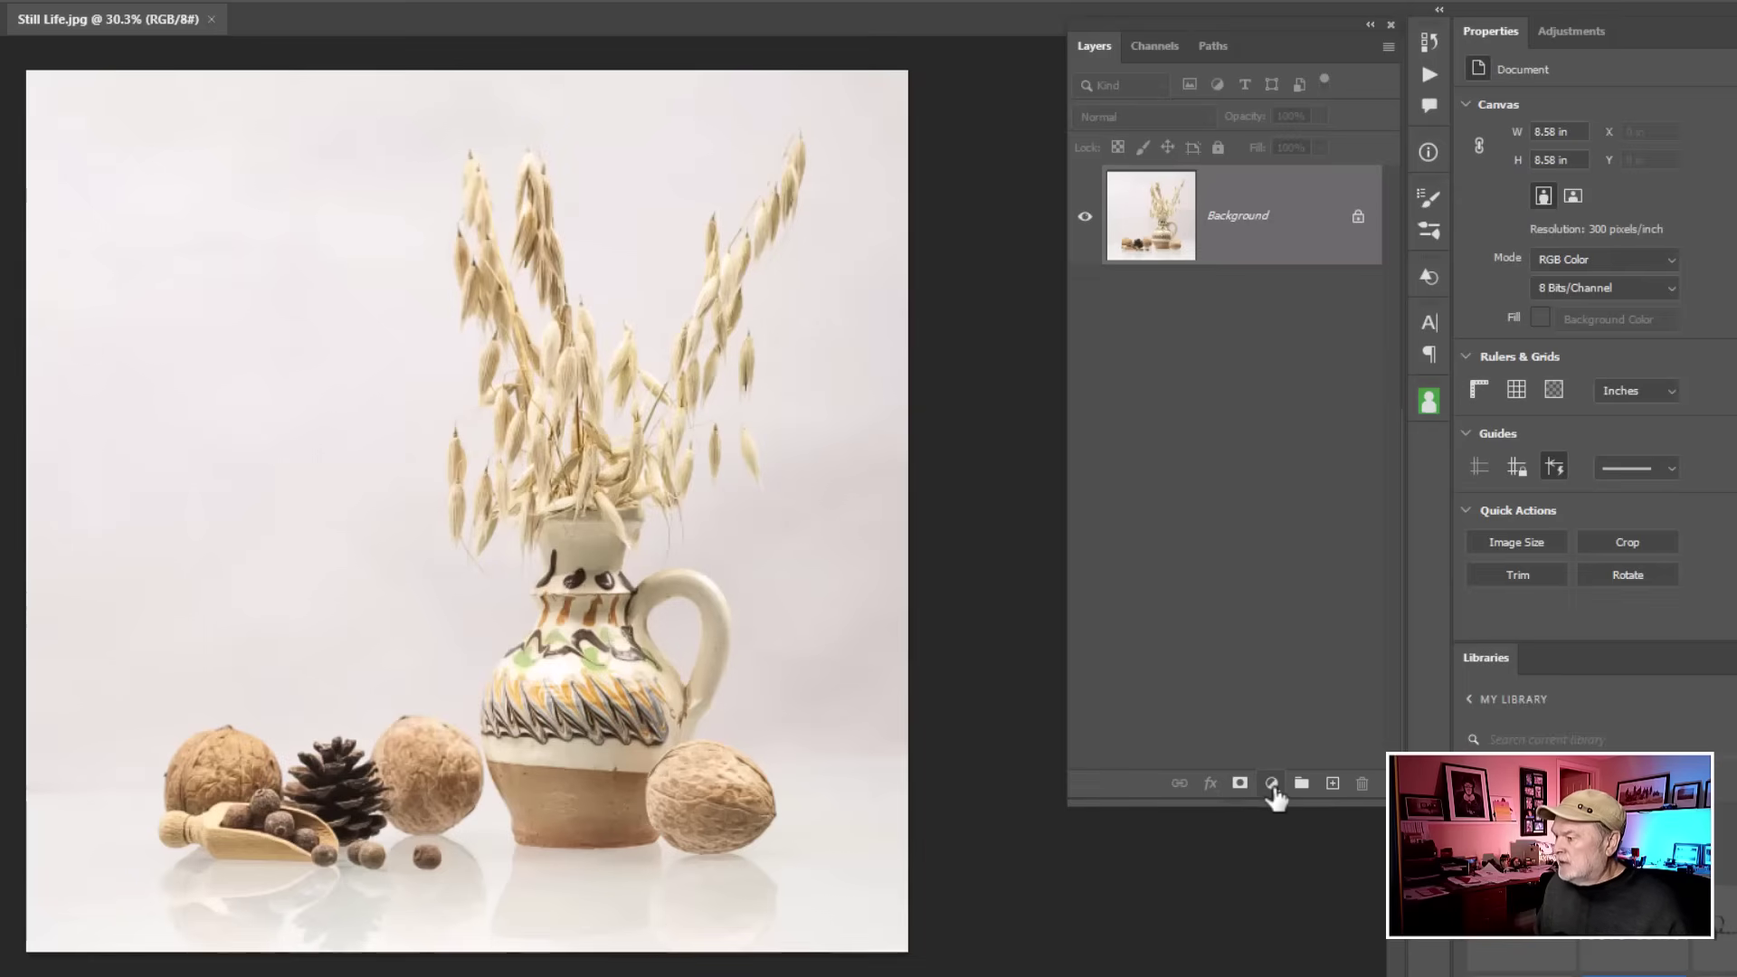
Step: Add a Hue/Saturation adjustment layer with raised saturation, comparing it on and off
left_click(1271, 784)
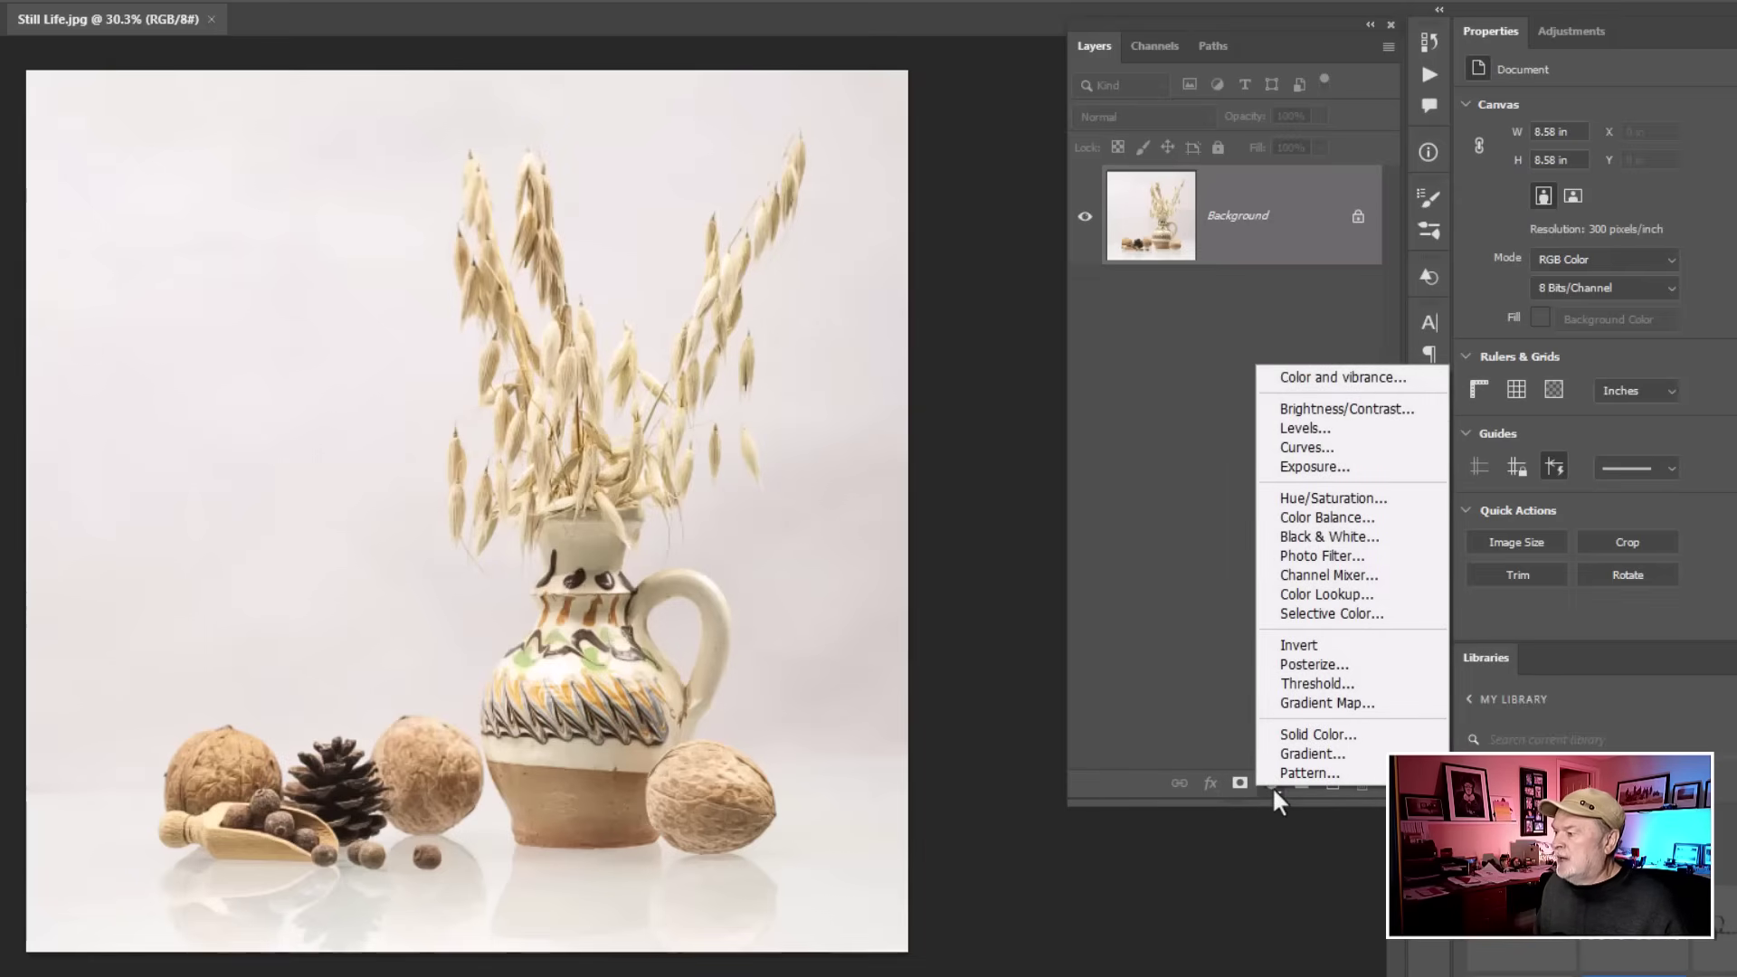
left_click(1320, 511)
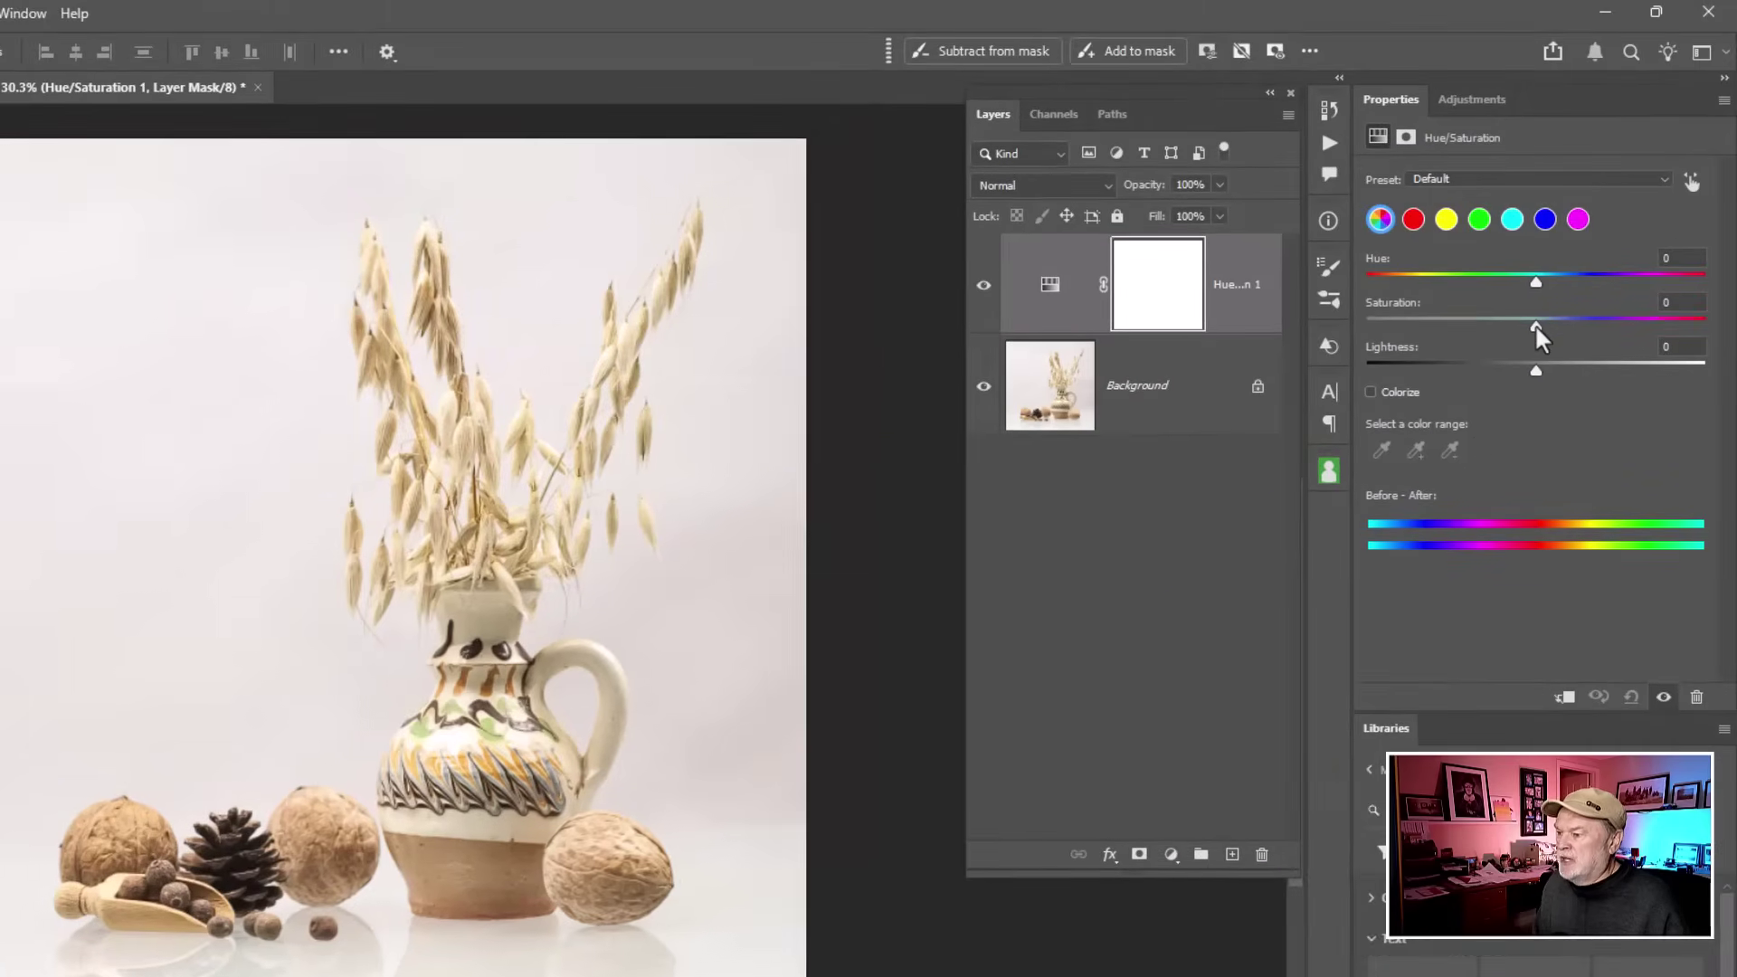
mouse_move(1534, 324)
left_mouse_down()
mouse_move(1675, 329)
mouse_move(1548, 328)
left_mouse_up()
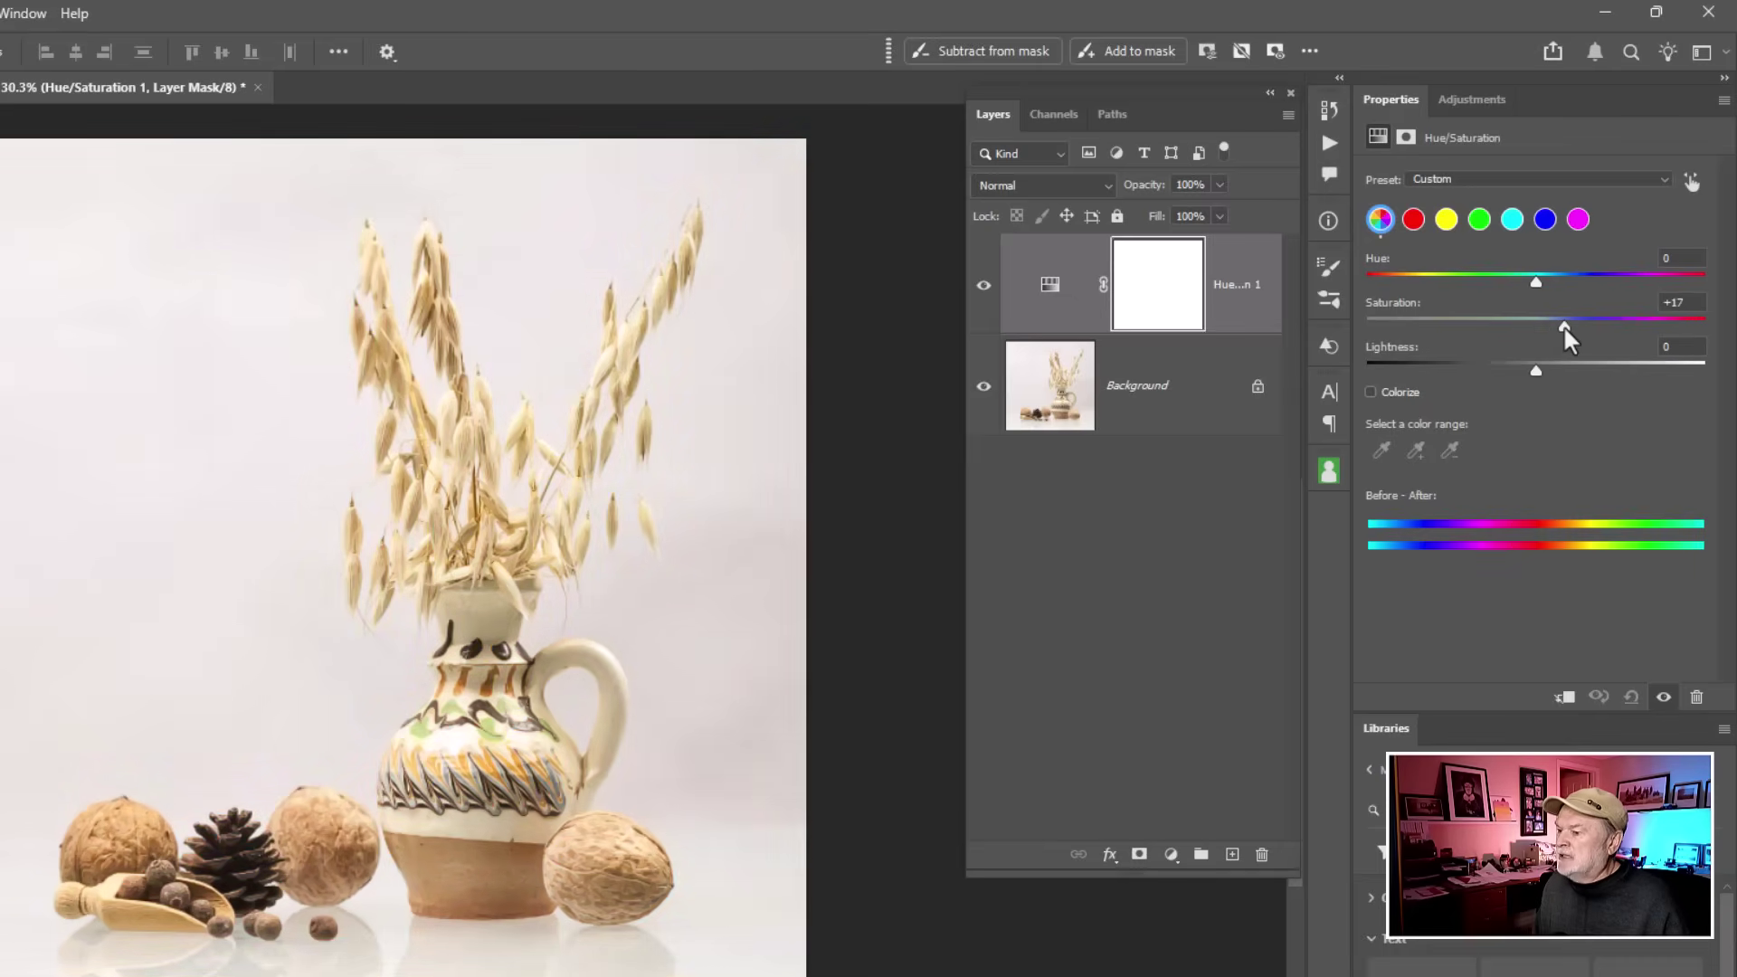
left_click(984, 286)
left_click(984, 286)
left_click(984, 286)
left_click(984, 286)
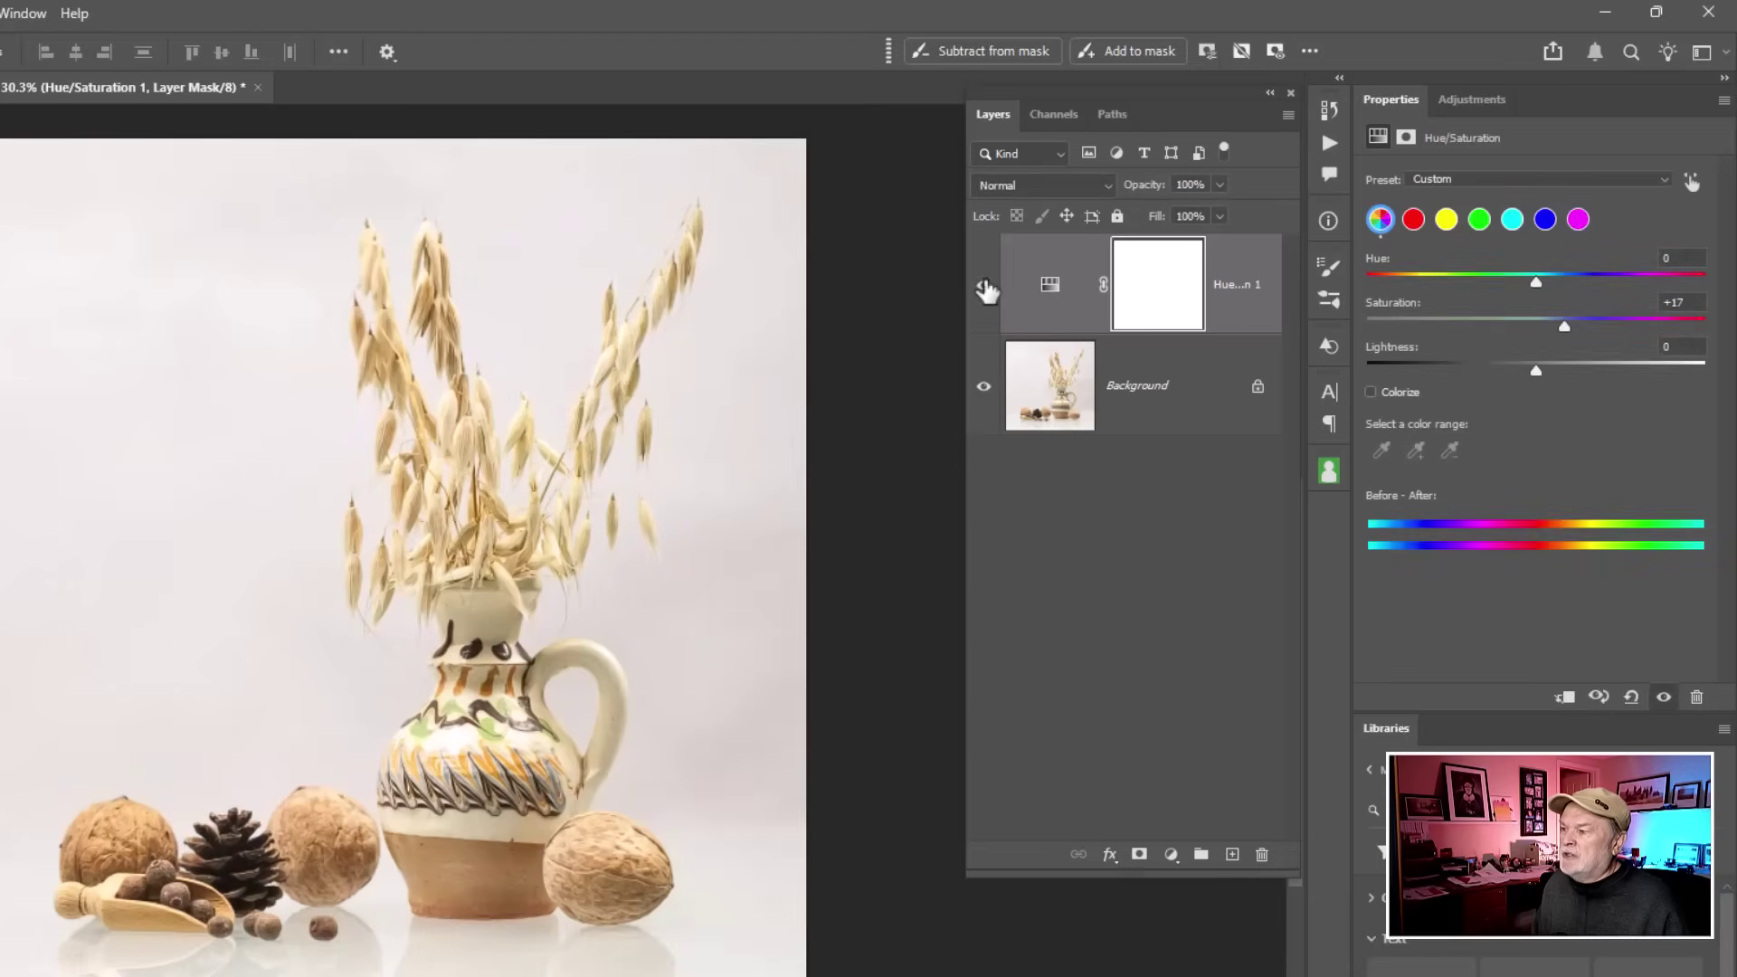
Step: Add a Brightness/Contrast adjustment layer with contrast at 39, comparing it on and off
left_click(1172, 857)
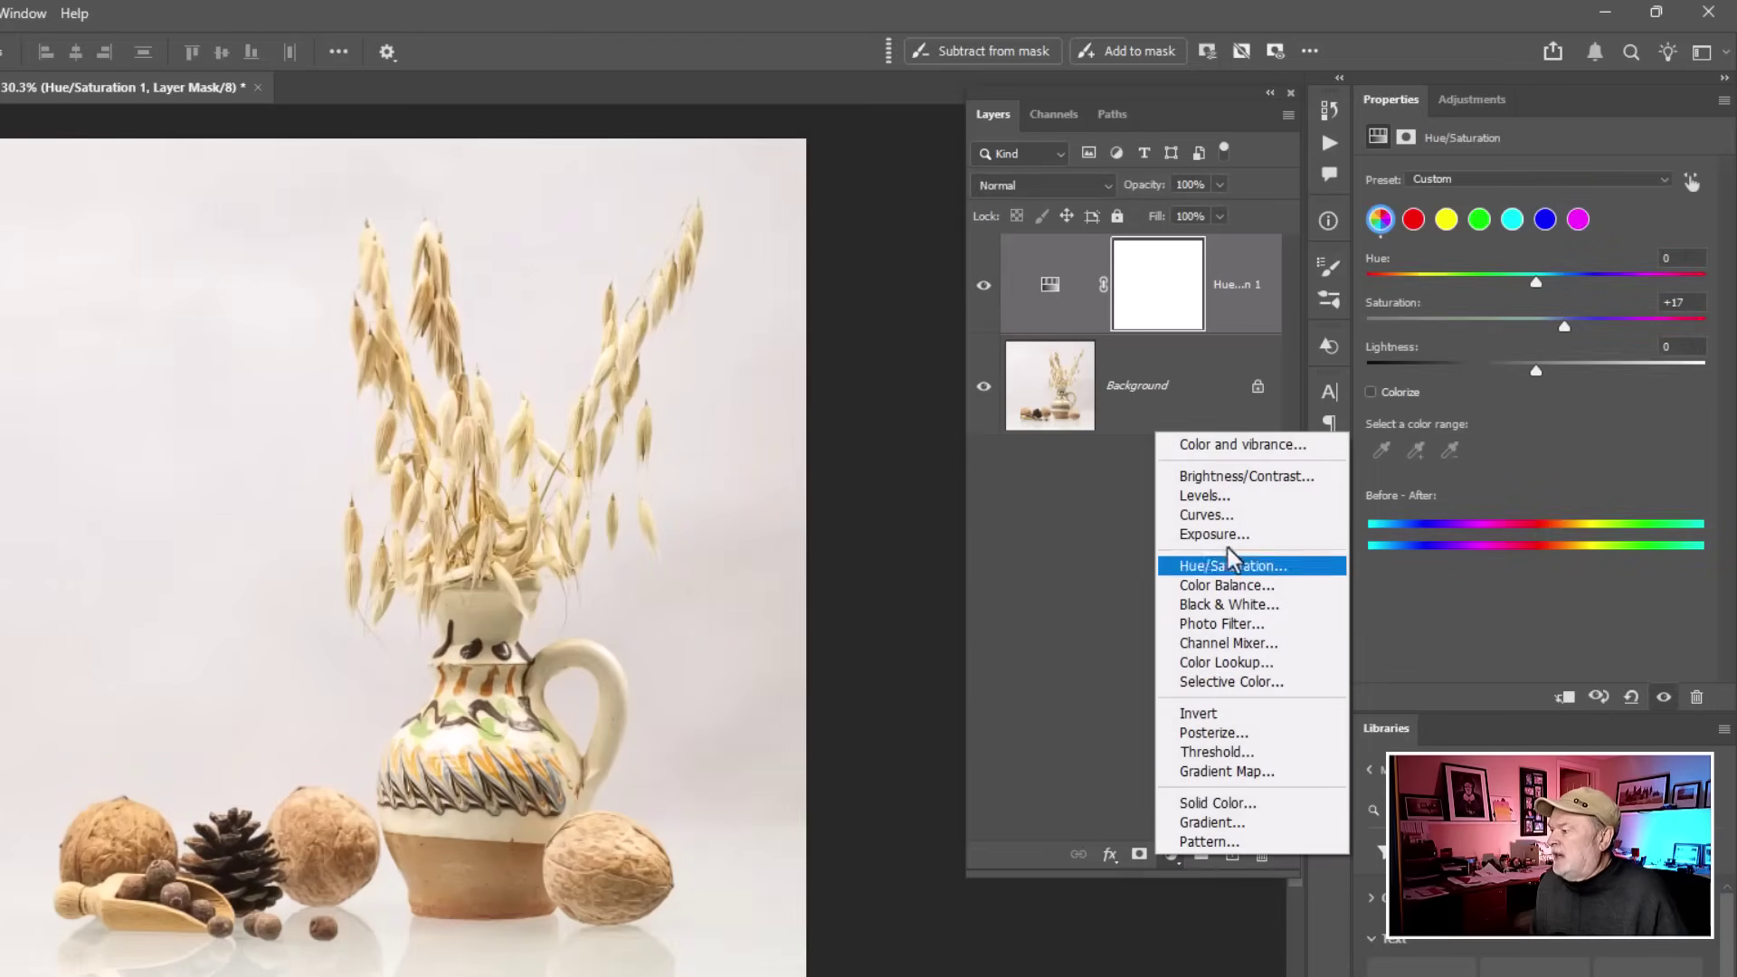
left_click(1223, 477)
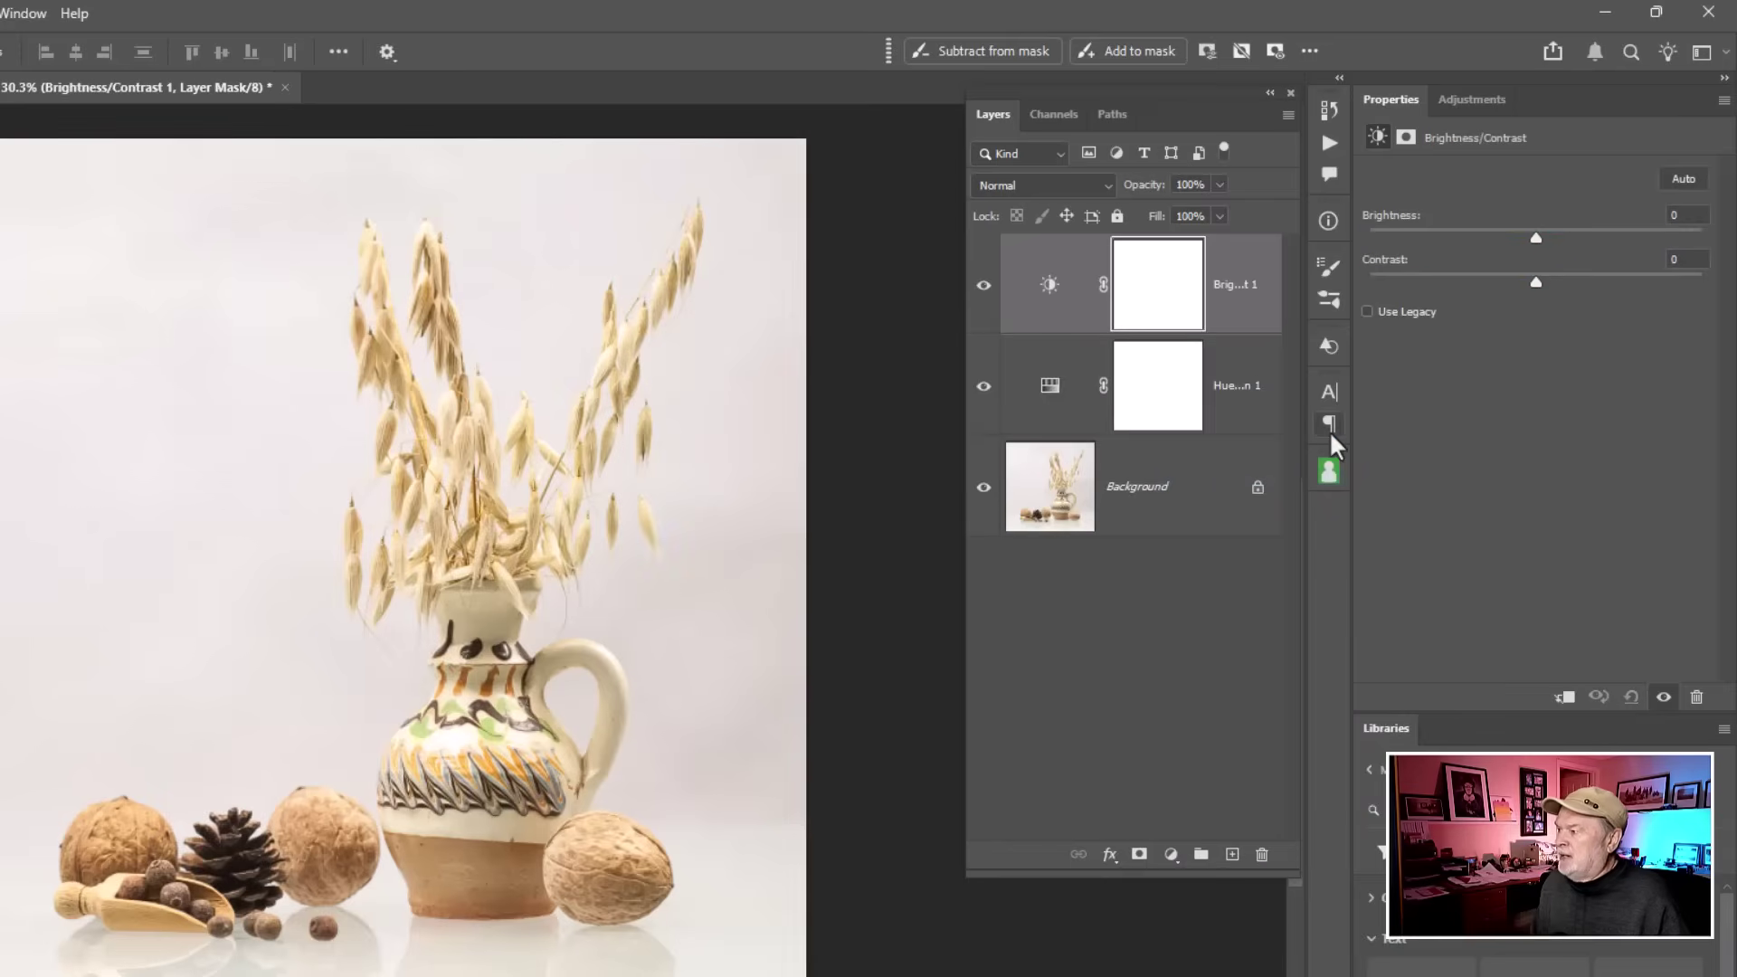
left_click_drag(1535, 283, 1600, 283)
left_click(983, 286)
left_click(982, 288)
left_click(1174, 291)
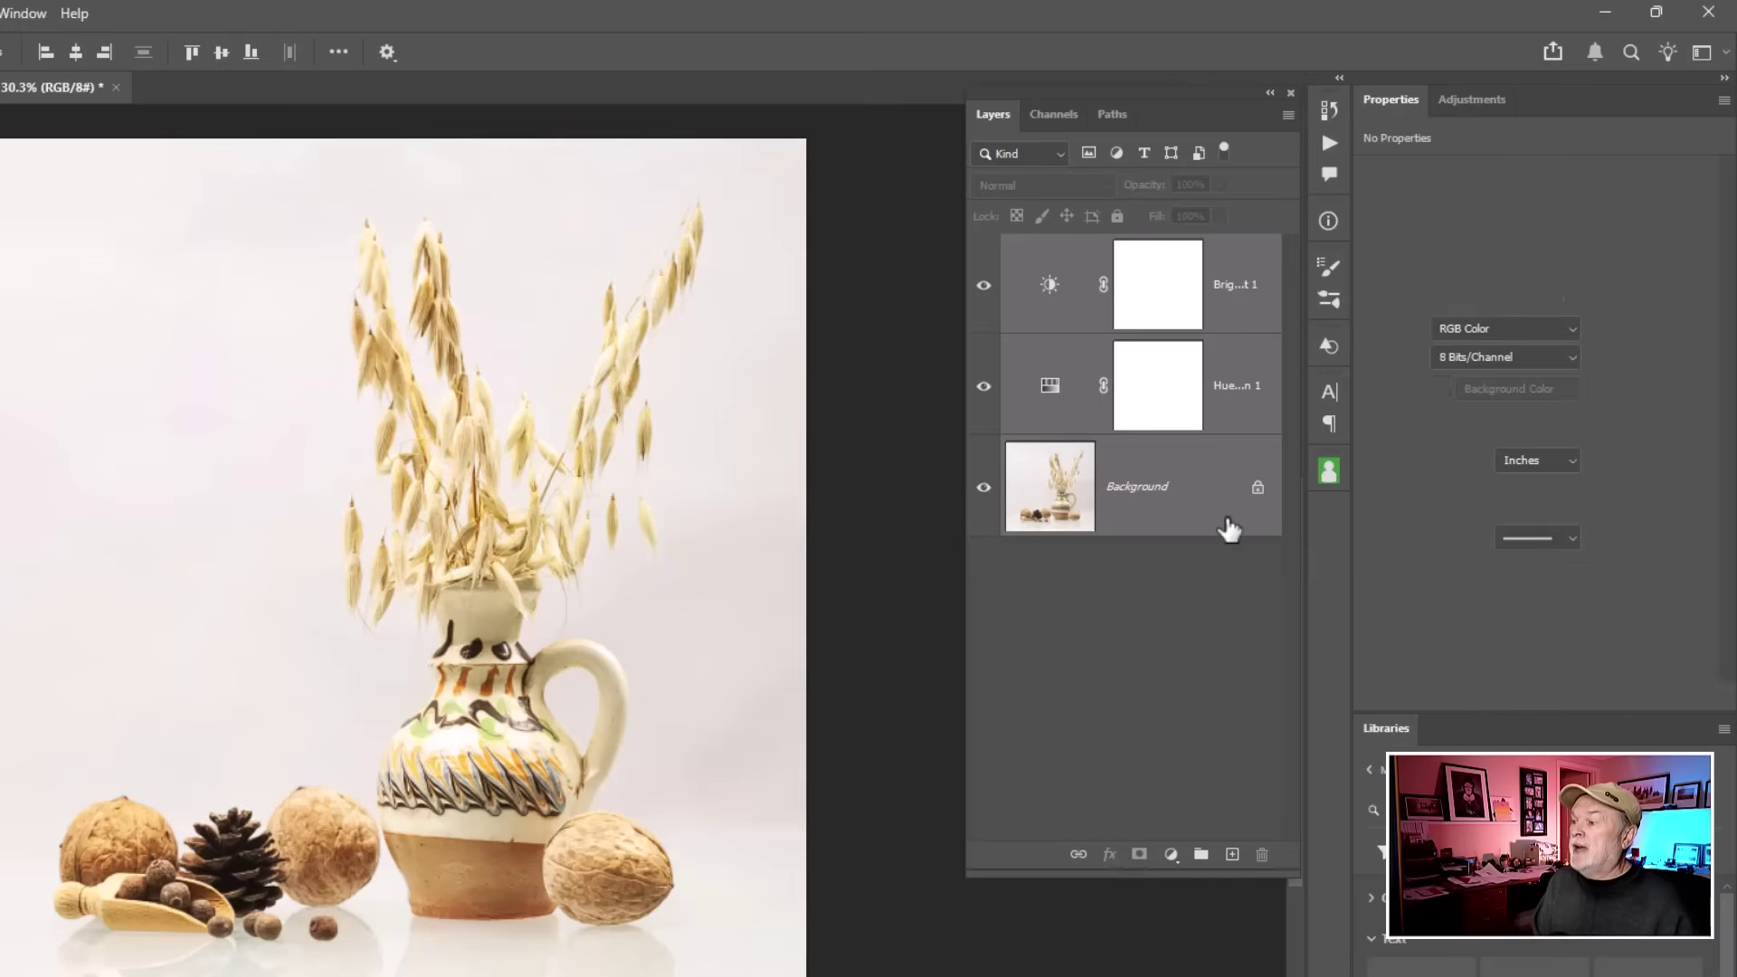
Step: Duplicate the Background as Layer 1, invert it, and preview Color Dodge blending
key("F12")
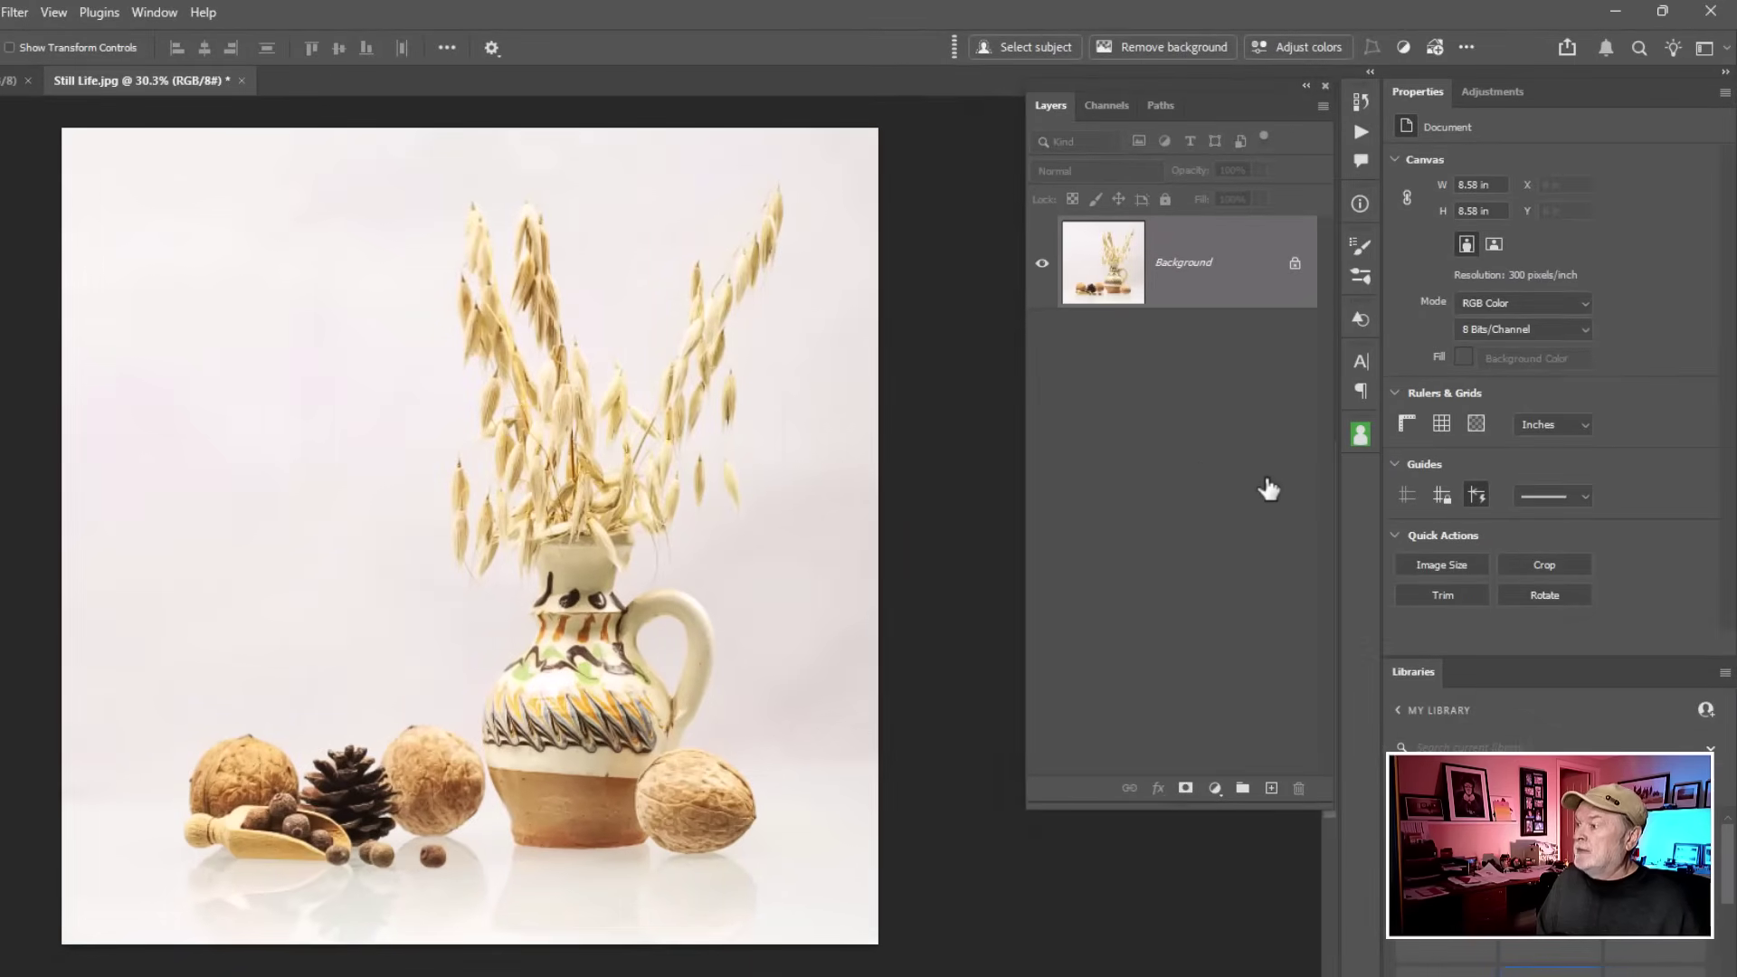
key("ctrl+j")
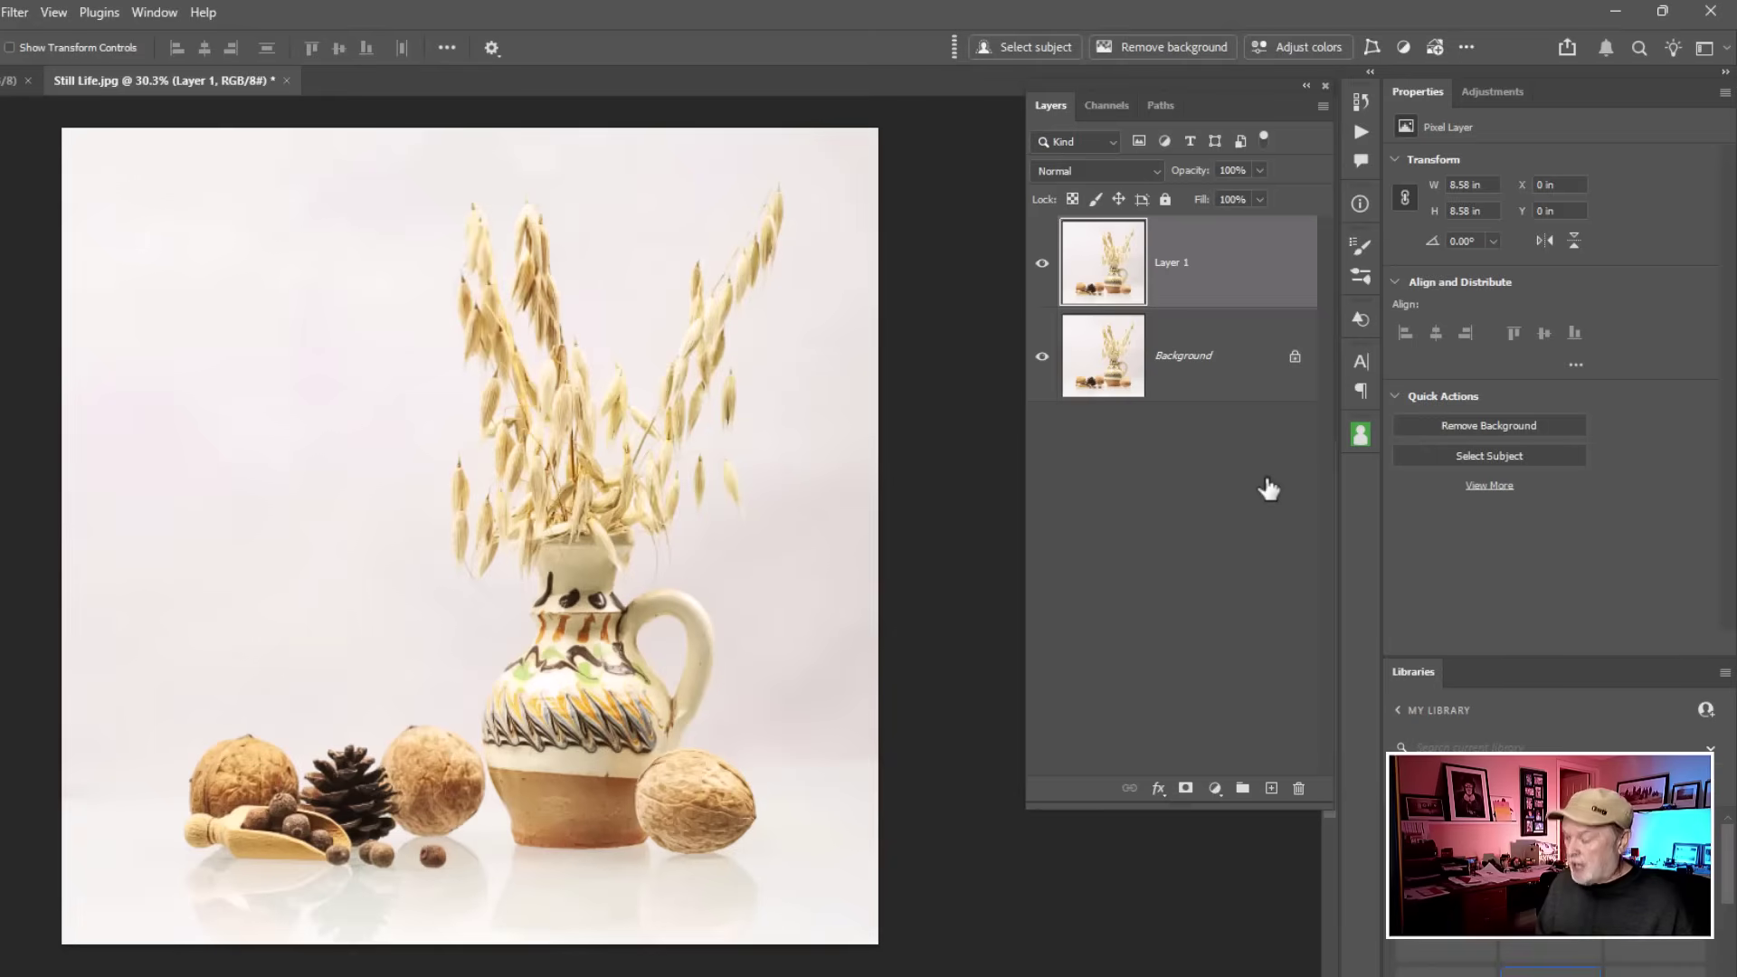
key("ctrl+i")
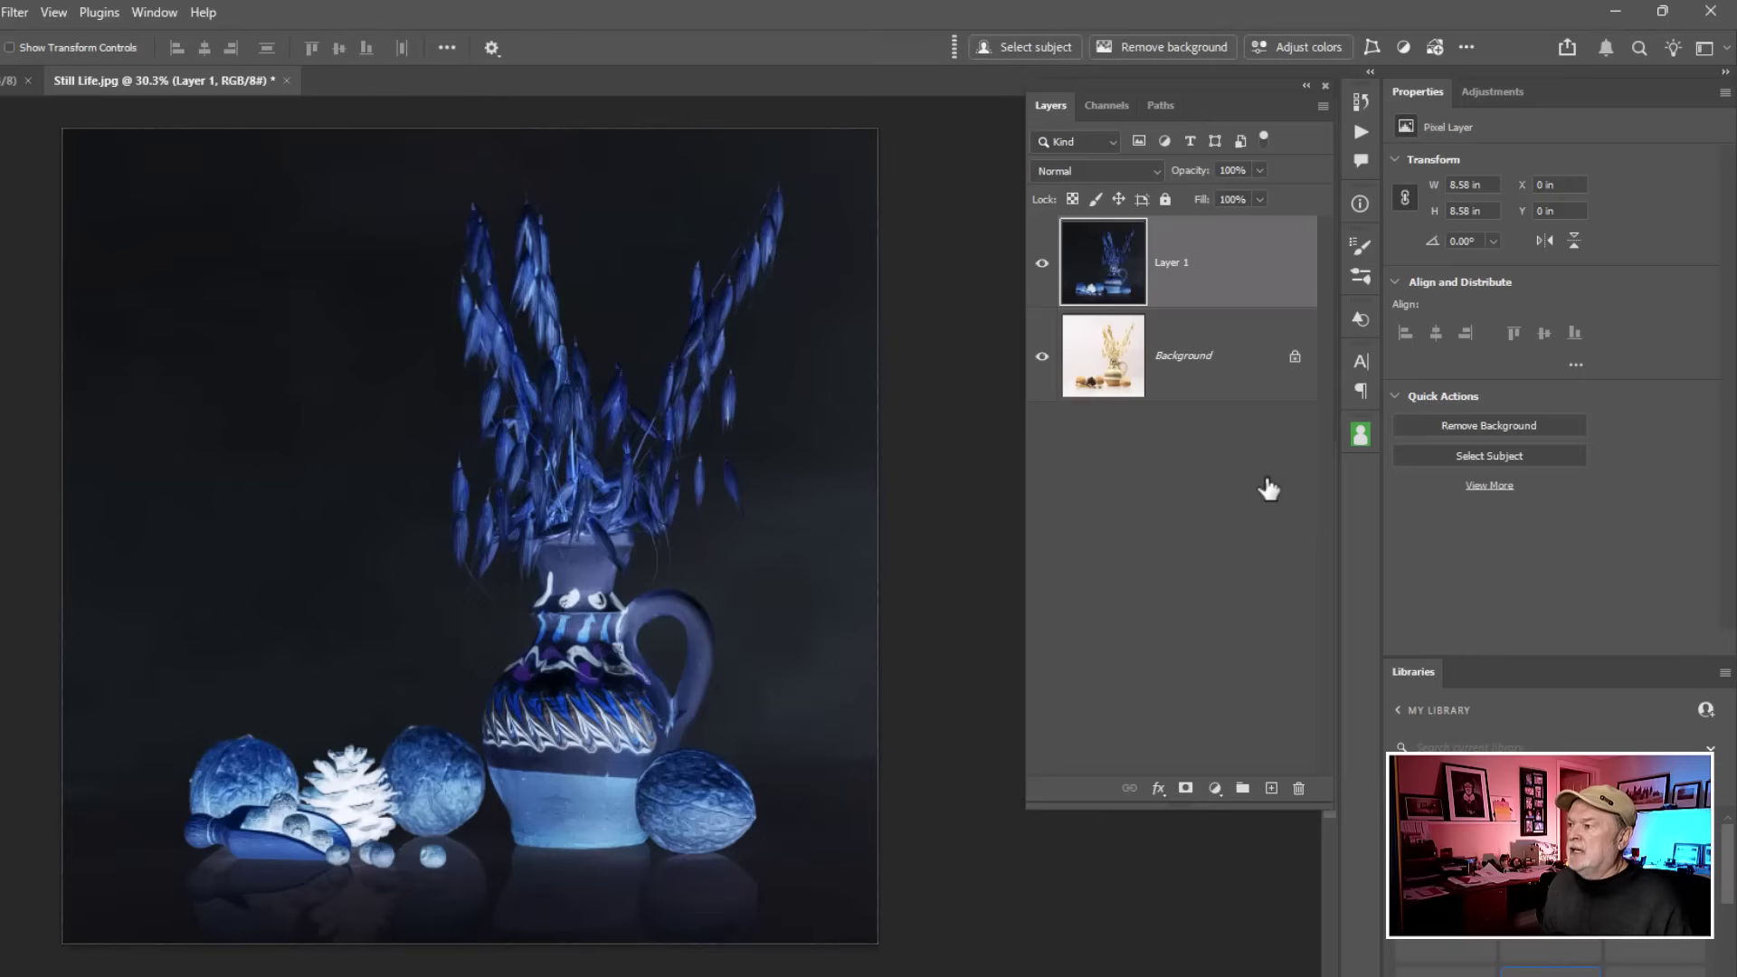
left_click(1158, 171)
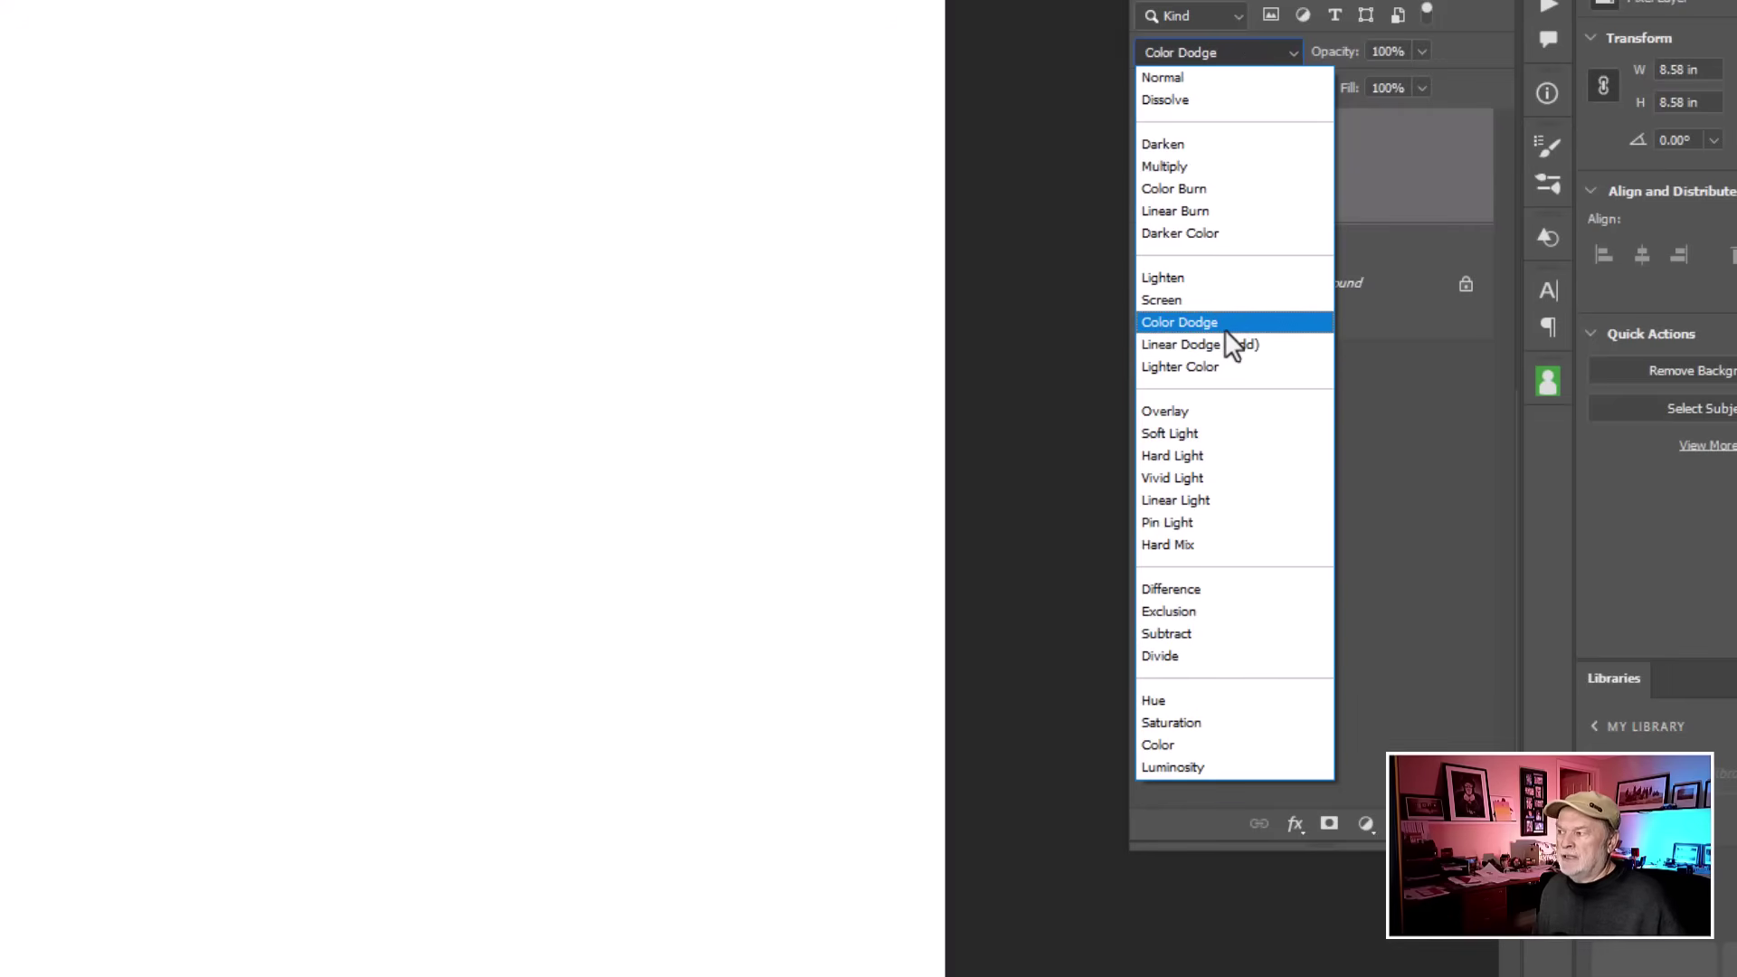
Step: Keep Layer 1 in Color Dodge and convert it to an embedded smart object
left_click(1223, 324)
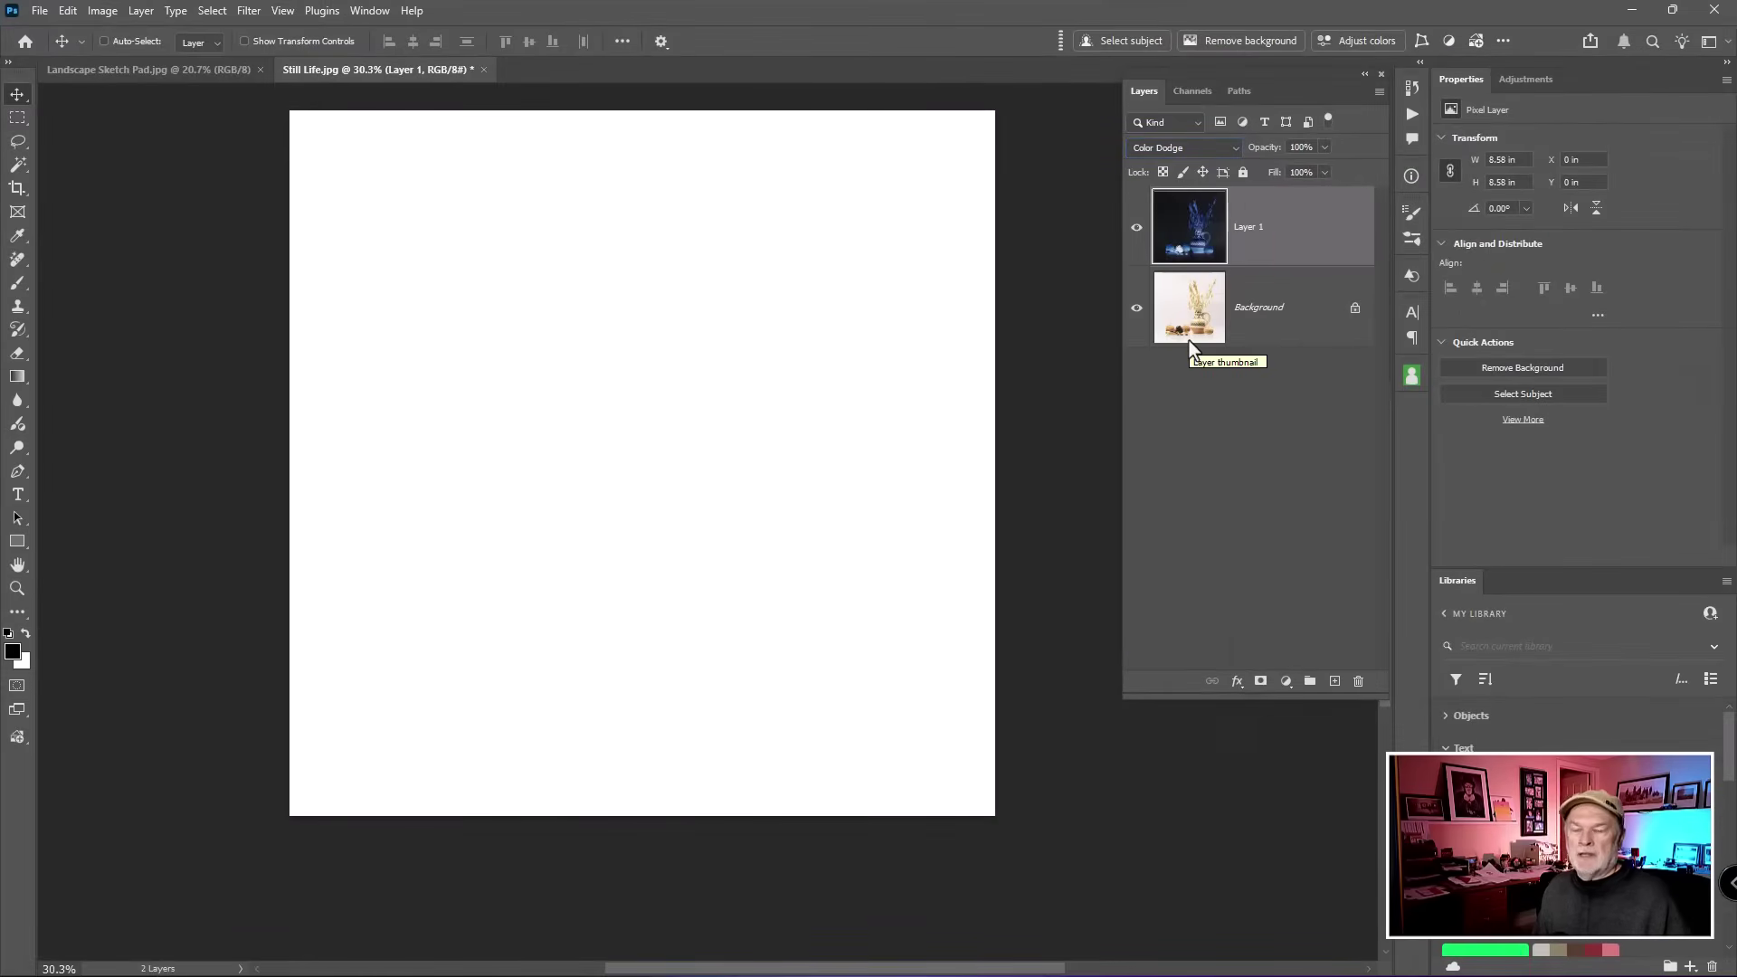
left_click(1312, 234)
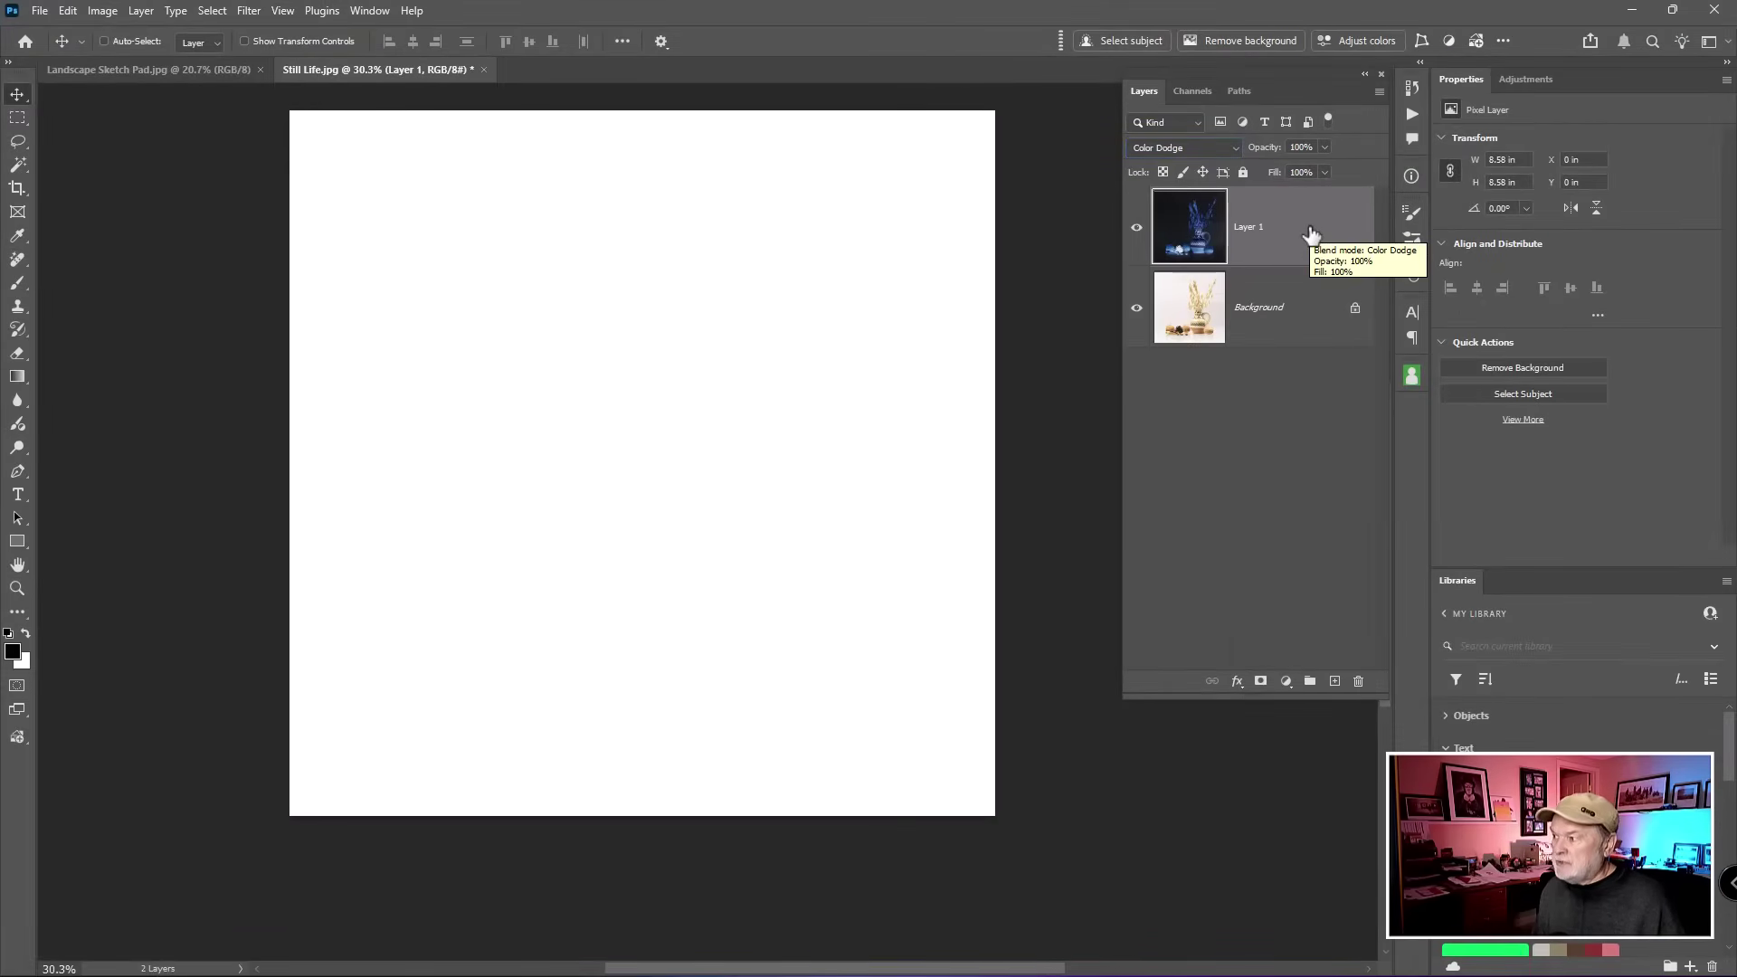
right_click(1311, 230)
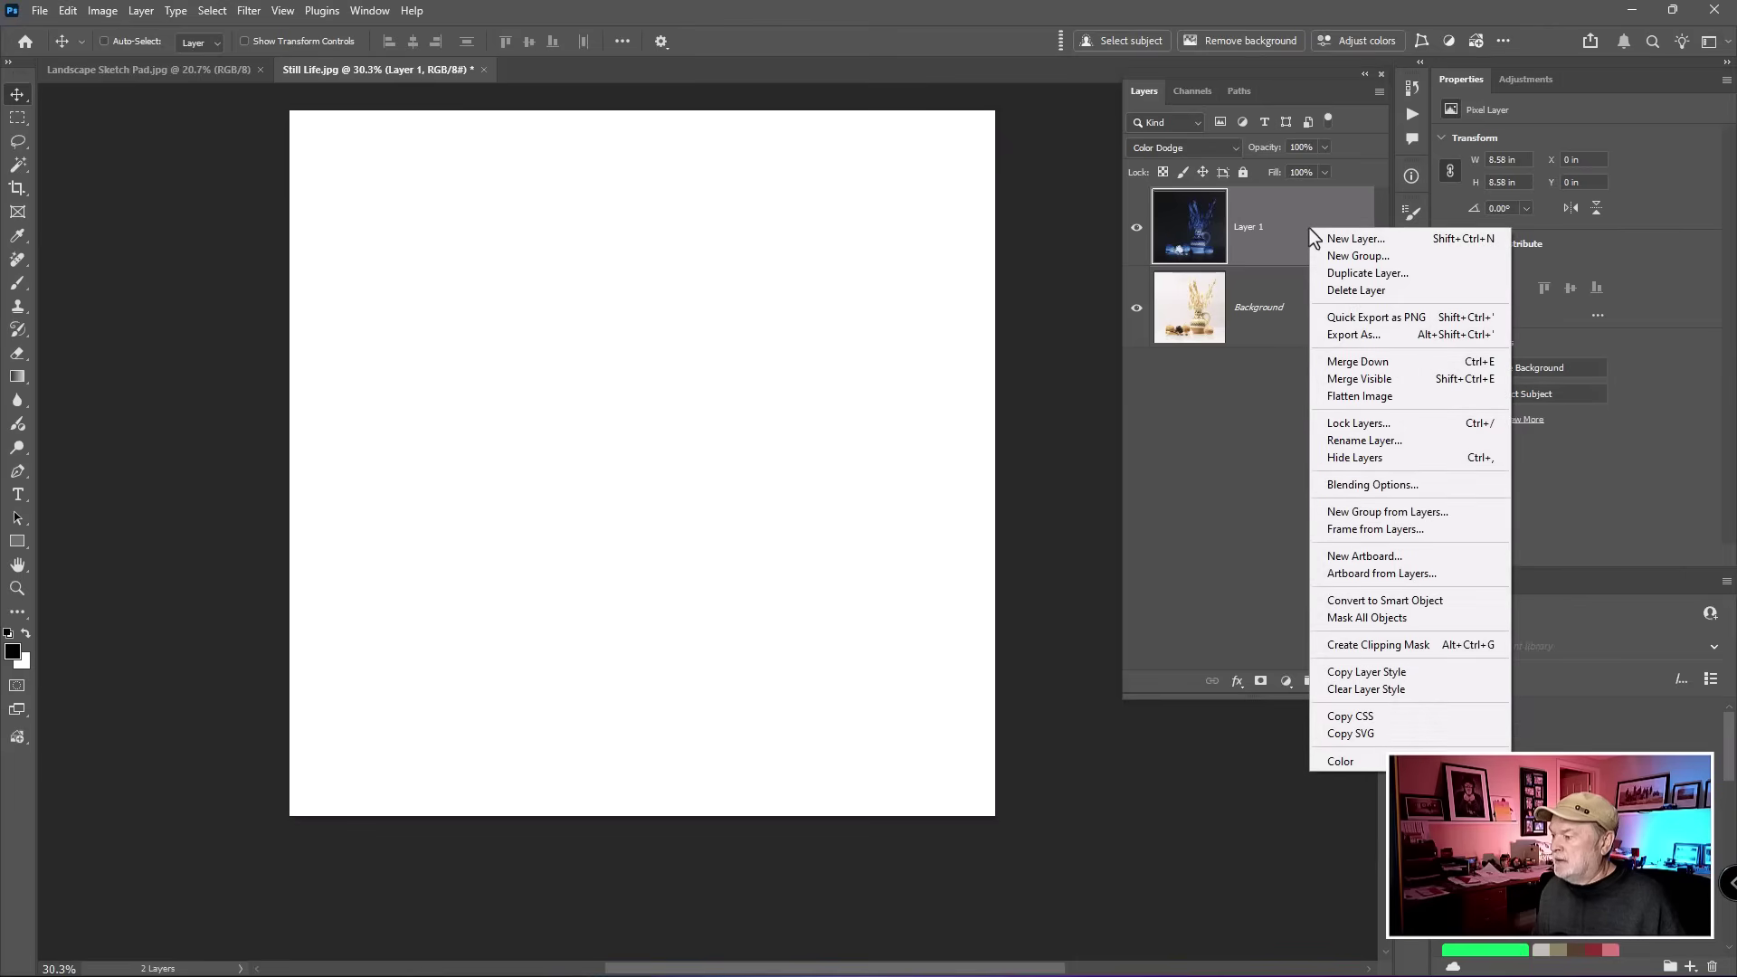
left_click(1362, 600)
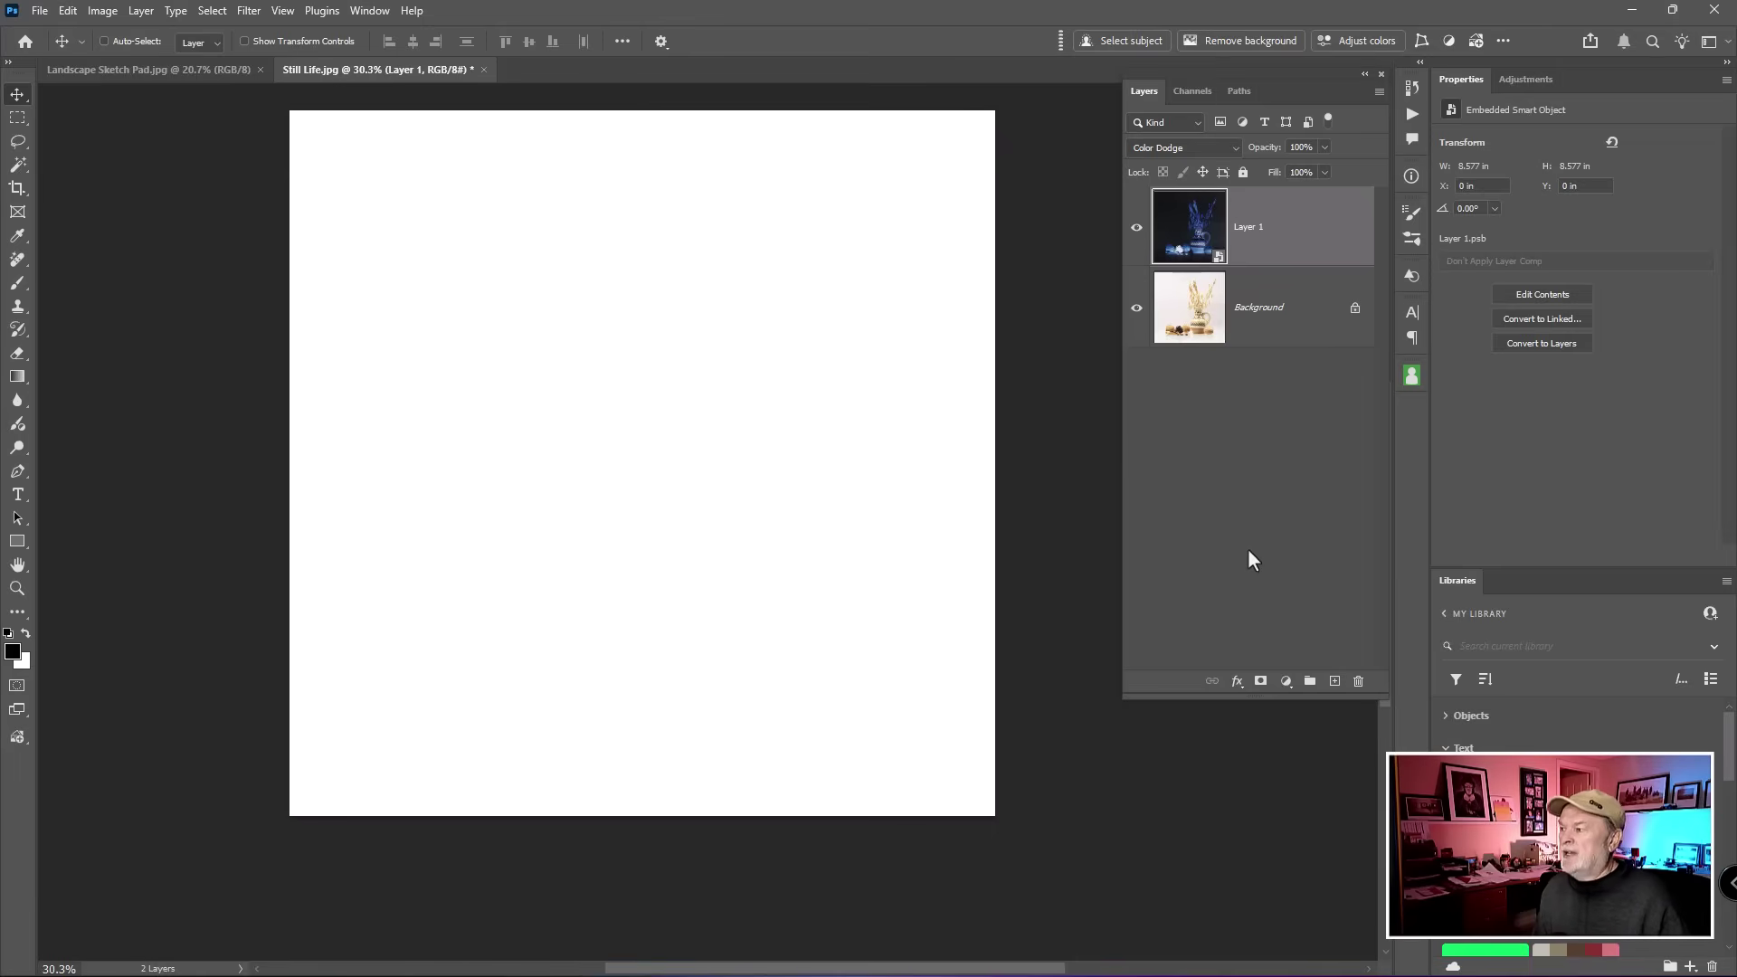
left_click(1285, 217)
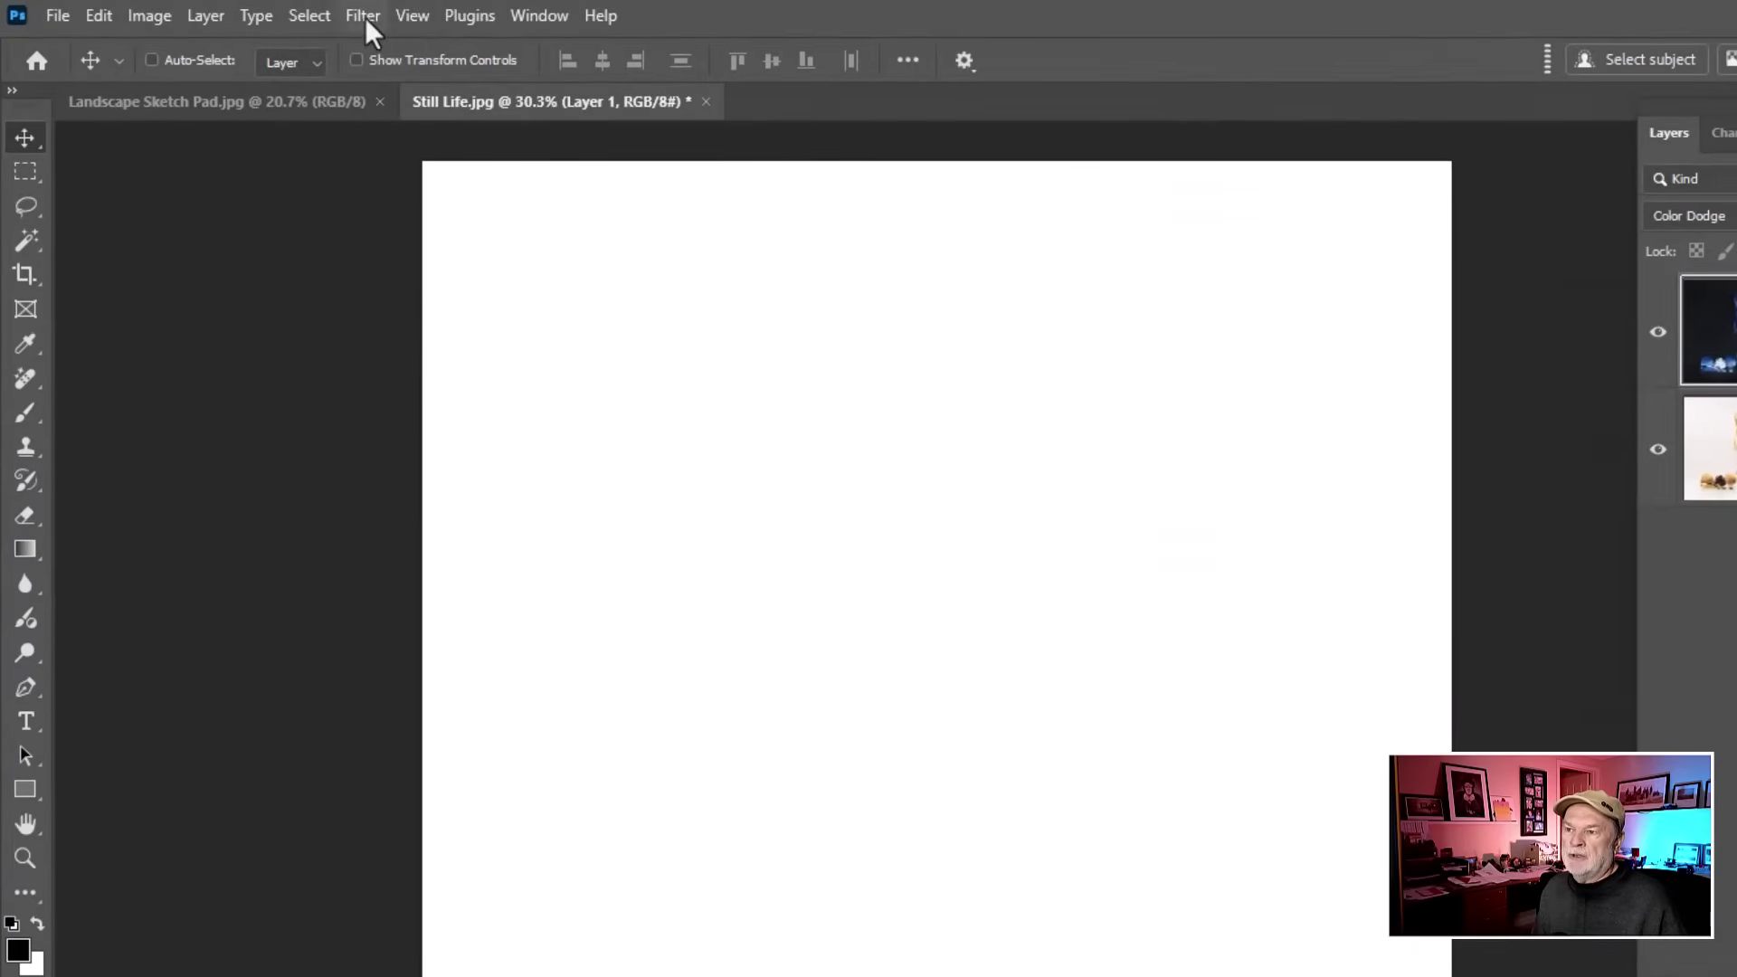
Step: Apply a Gaussian Blur smart filter with a 44.3-pixel radius to Layer 1
left_click(365, 18)
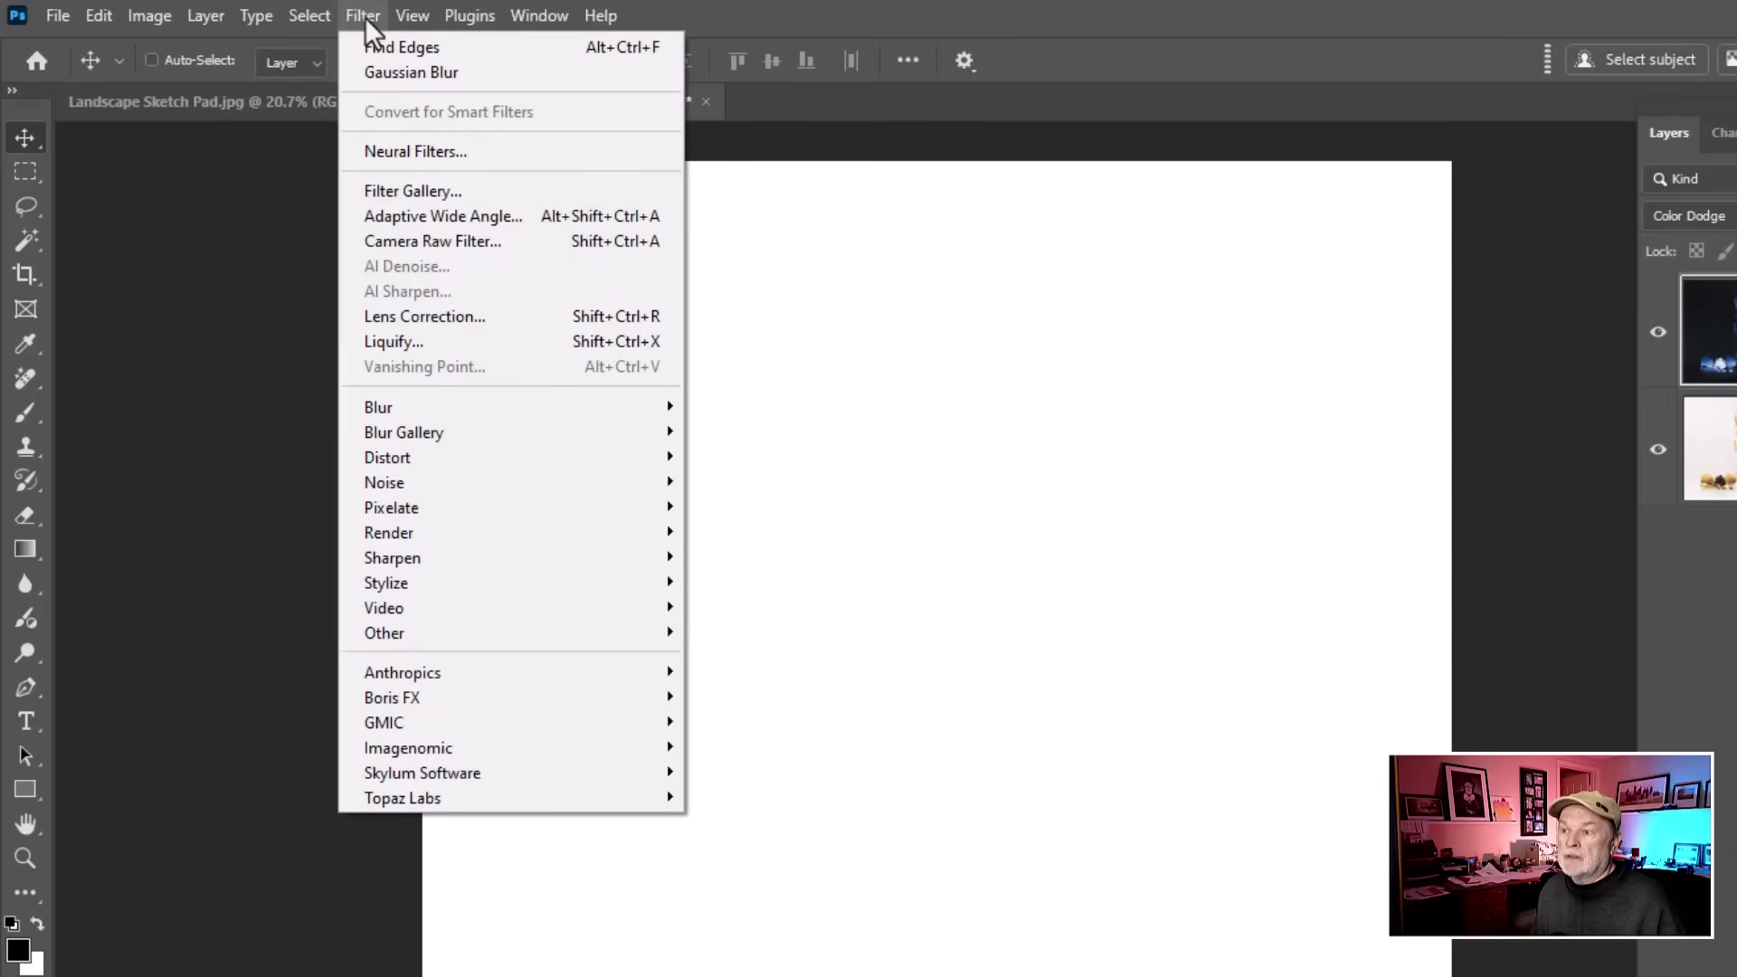
left_click(430, 409)
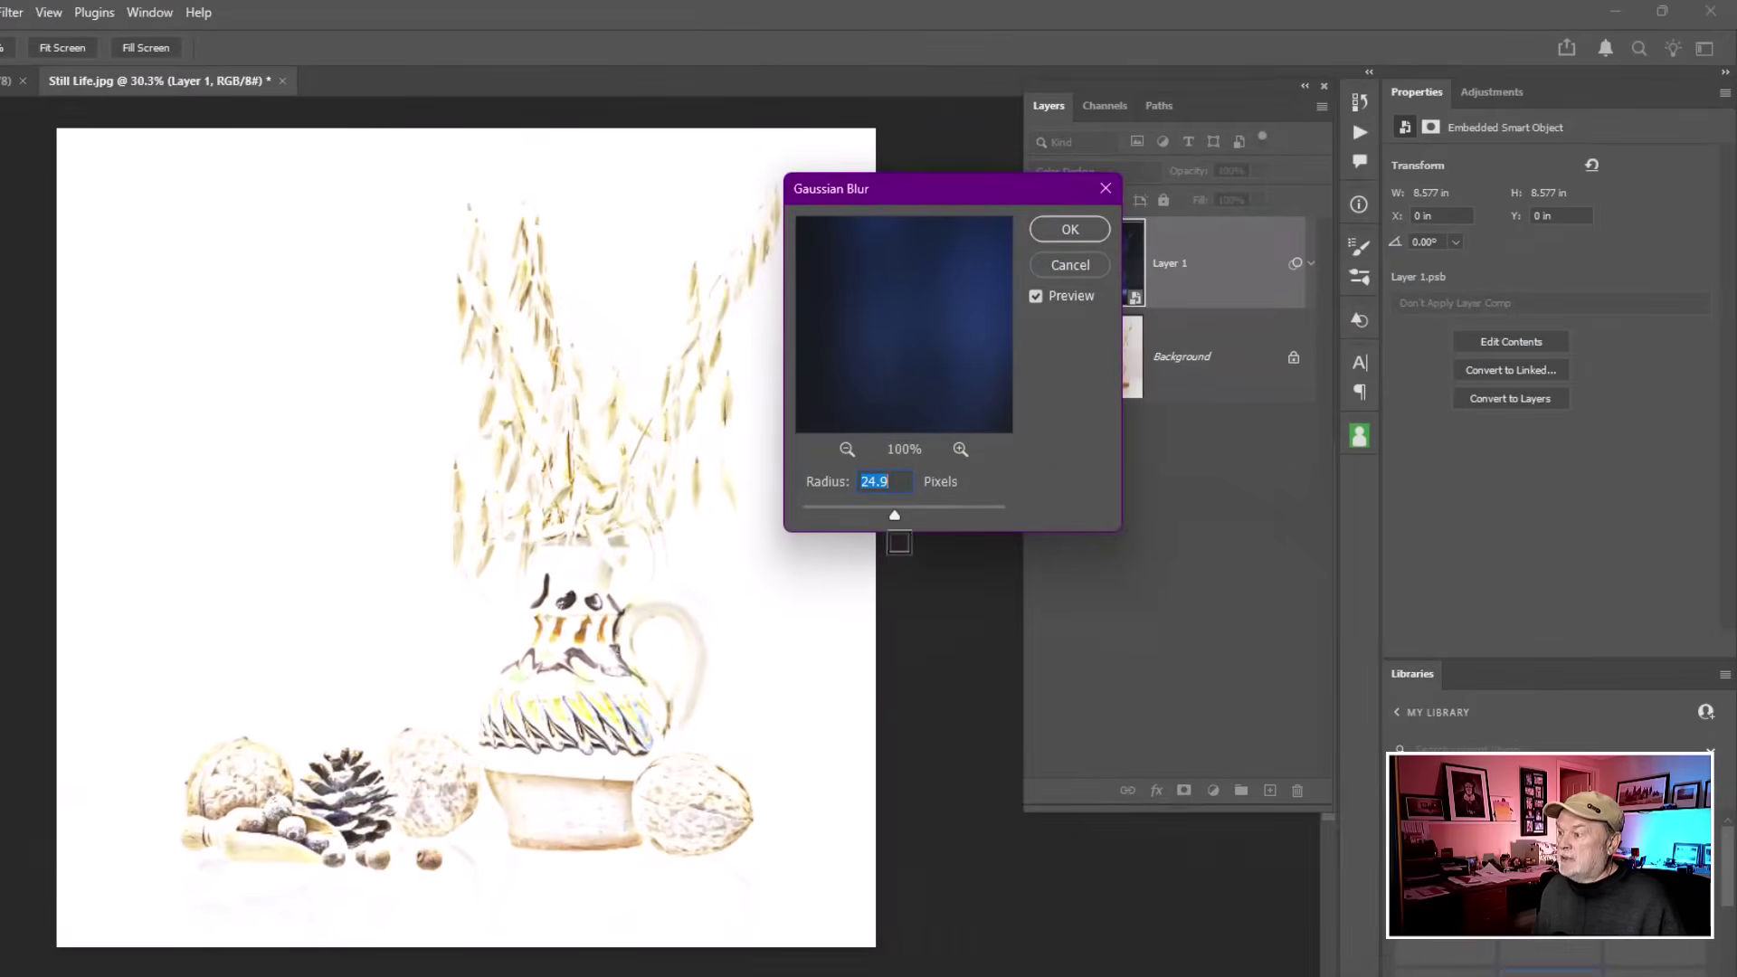
left_click_drag(897, 518, 721, 554)
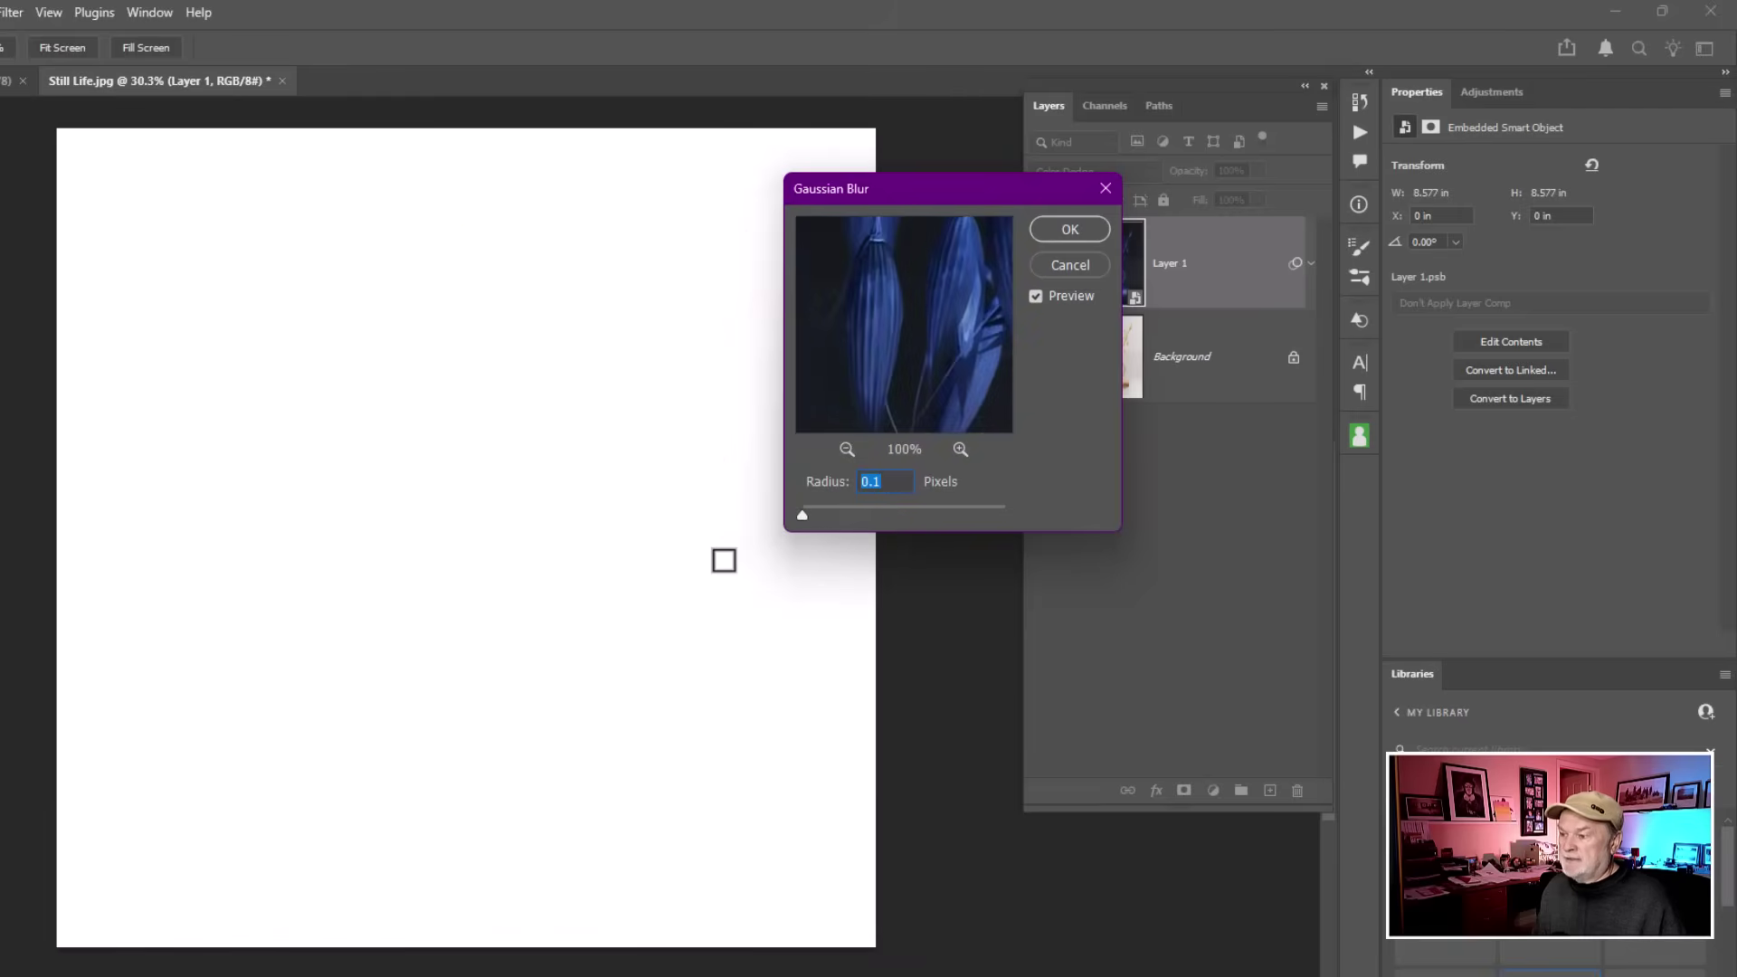
left_click_drag(803, 516, 872, 517)
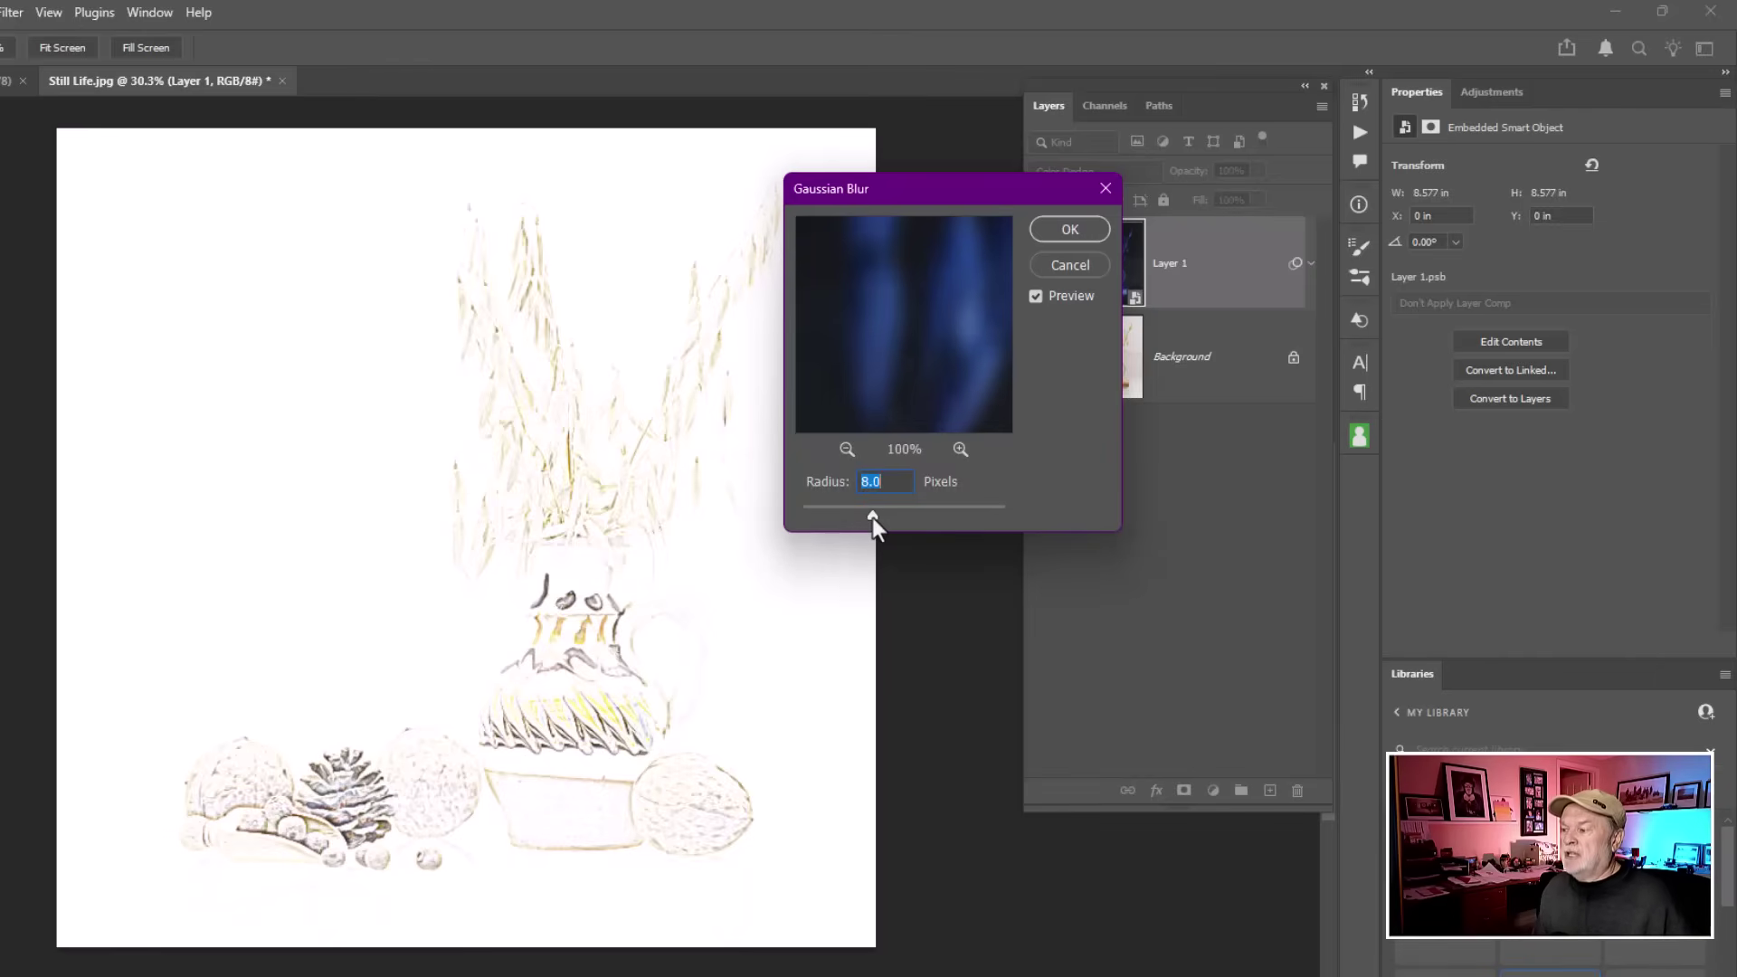
left_click_drag(872, 518, 908, 514)
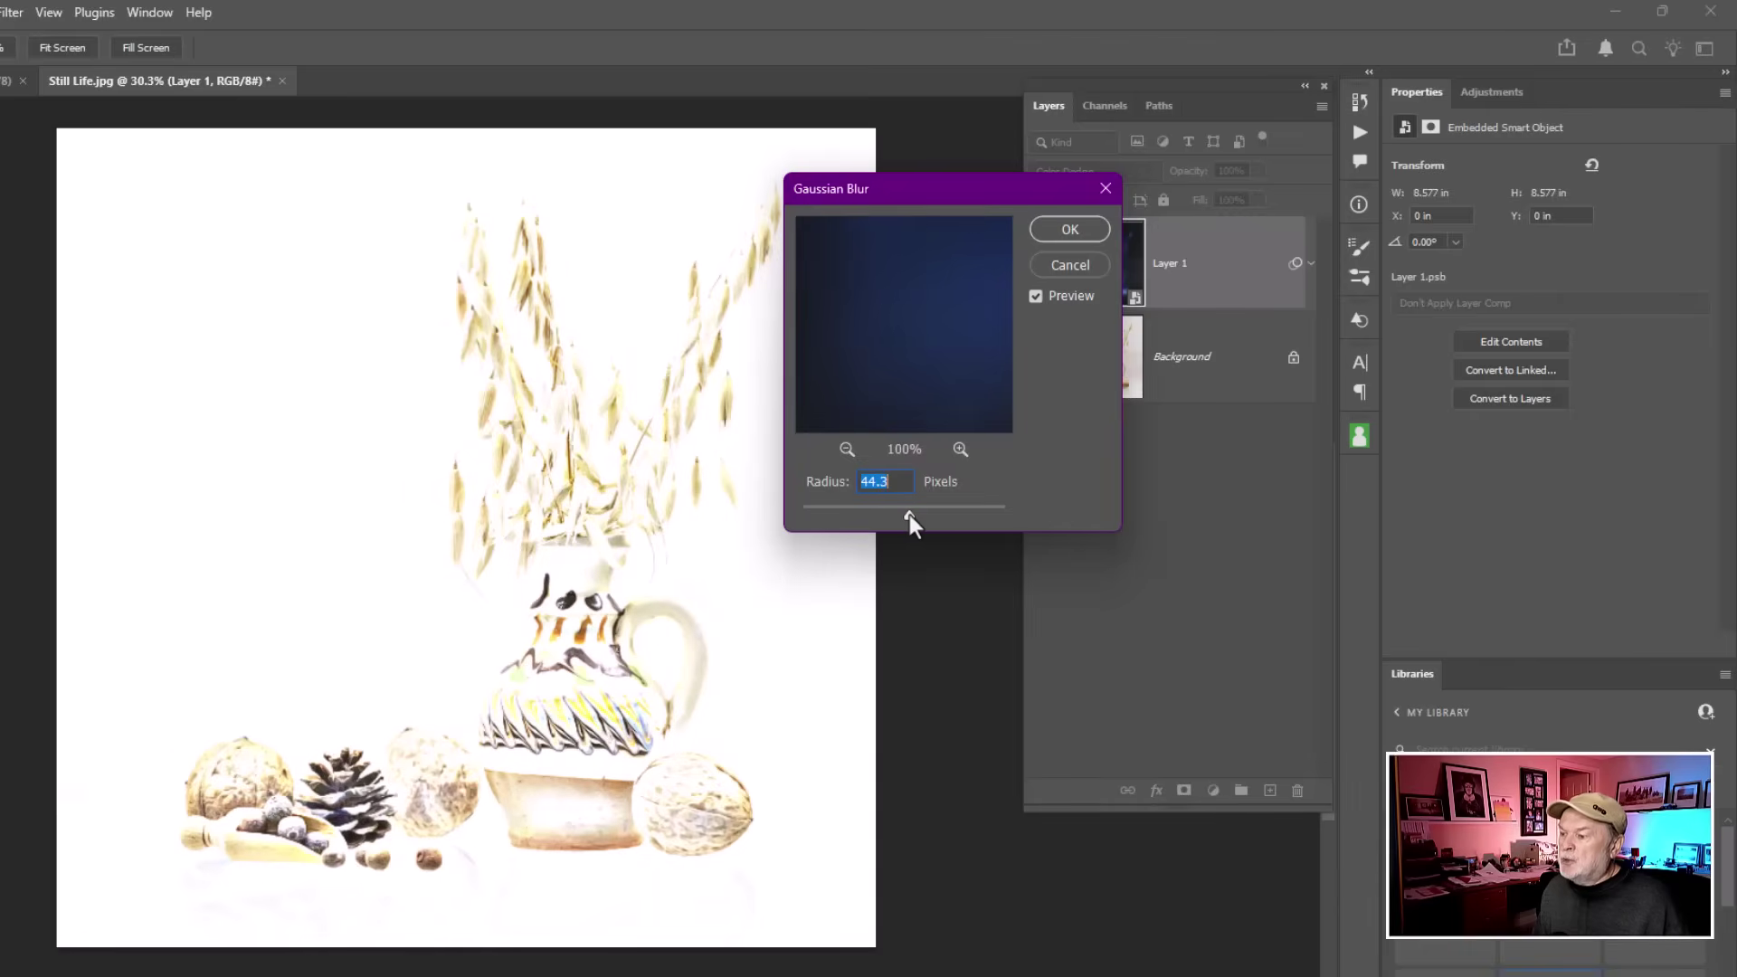
left_click_drag(909, 514, 910, 514)
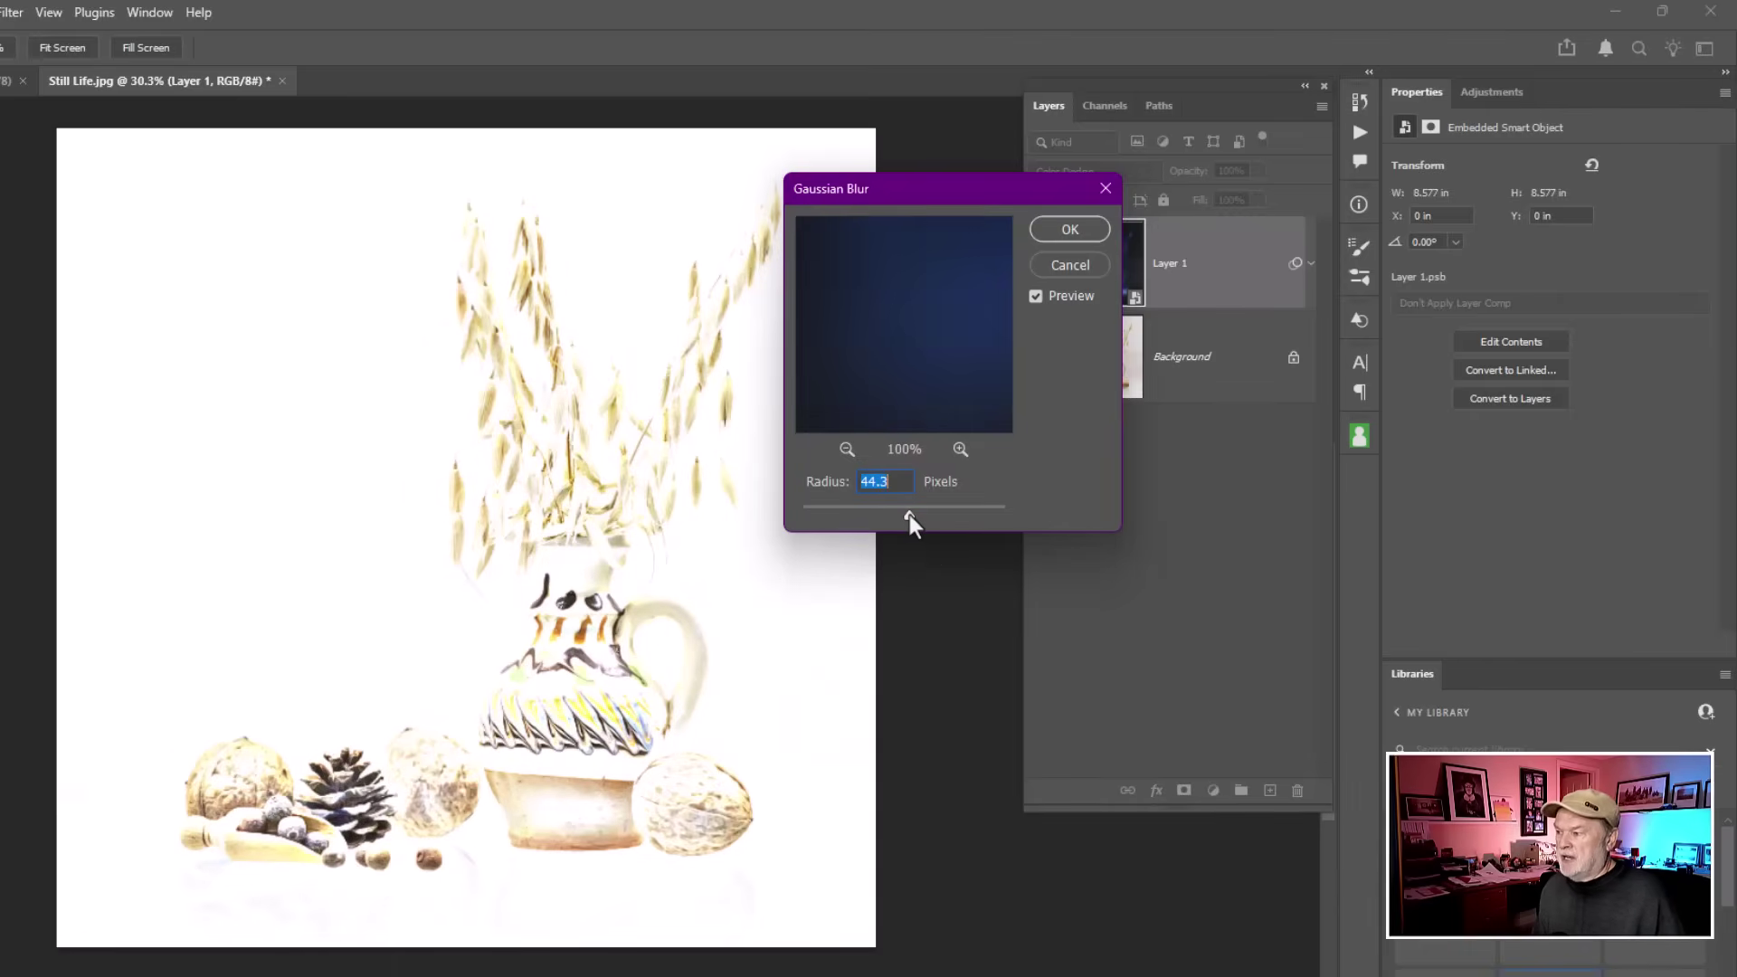
left_click(1070, 230)
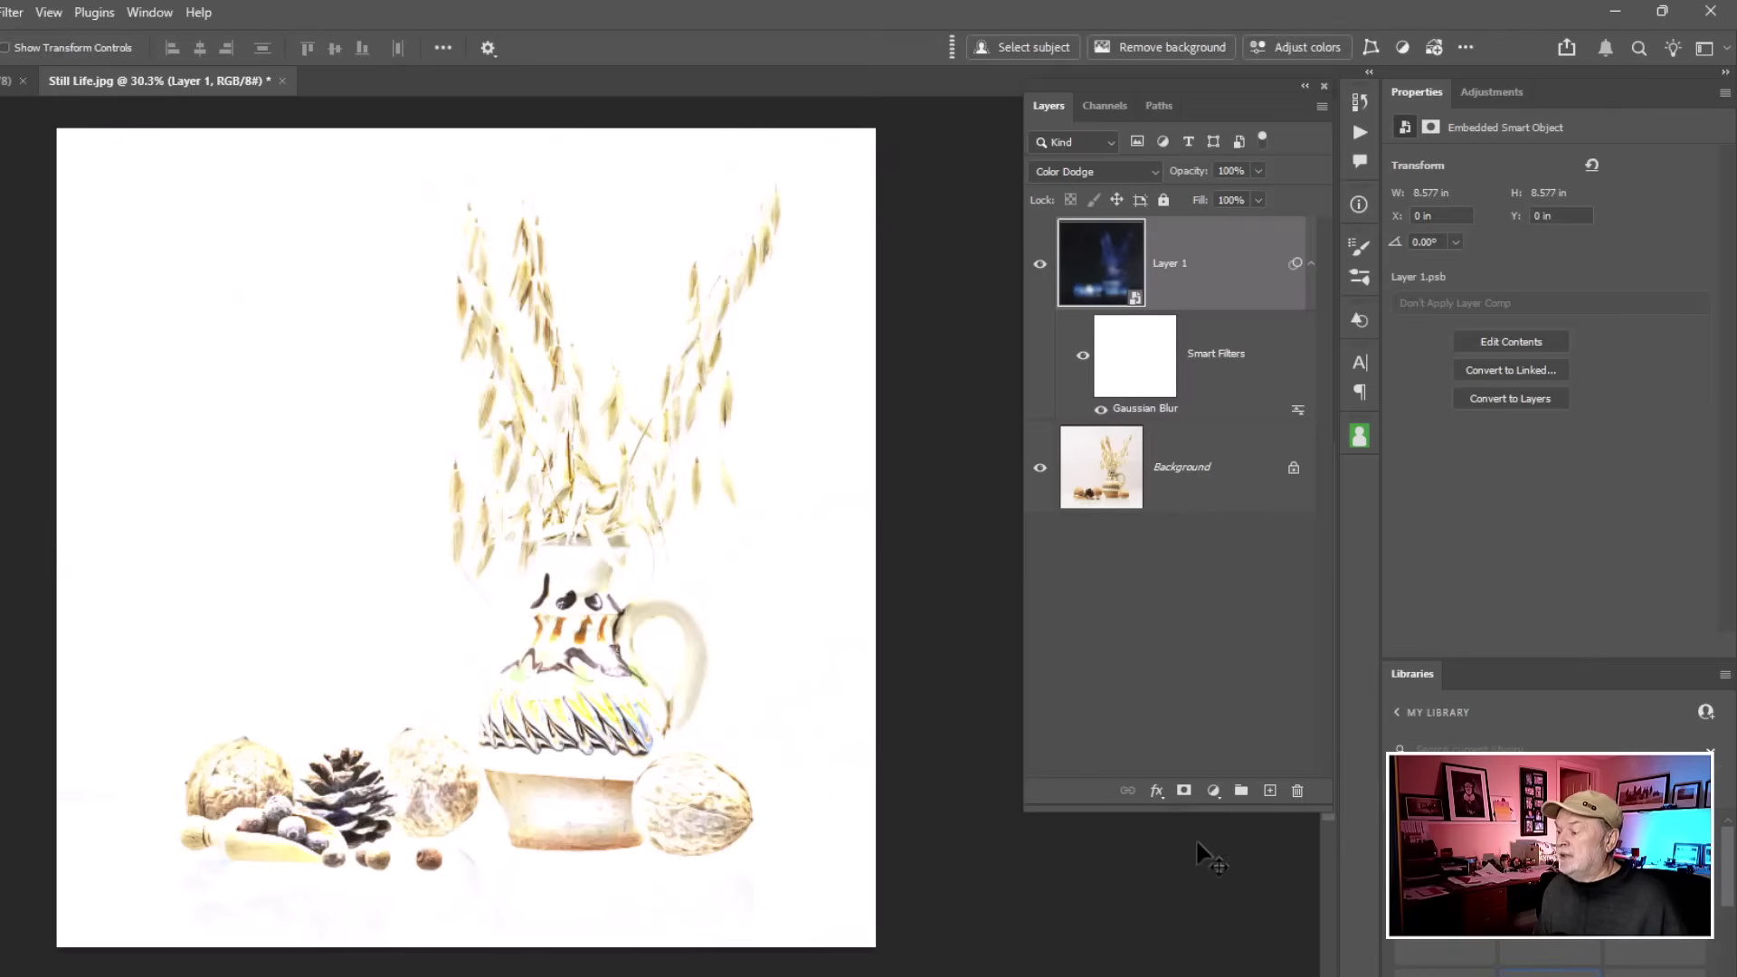
Step: Add a Black & White adjustment layer, adjusting colour sliders to Blues -128 and Magentas 70
left_click(1213, 790)
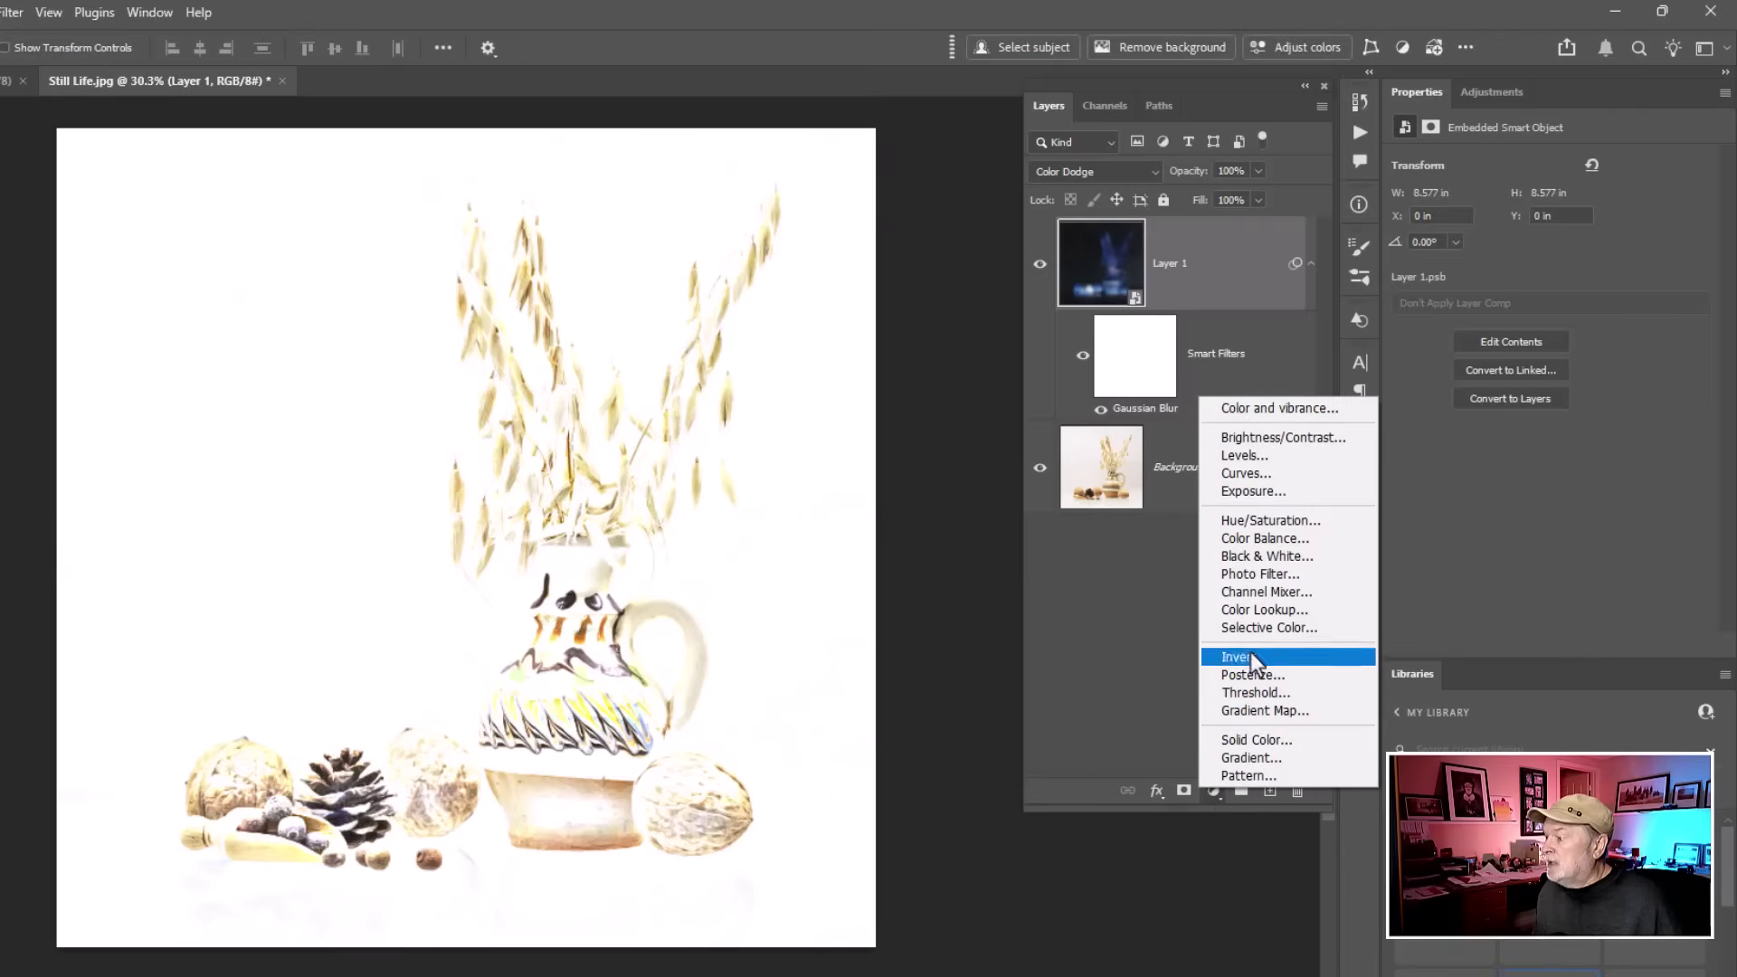
left_click(1261, 555)
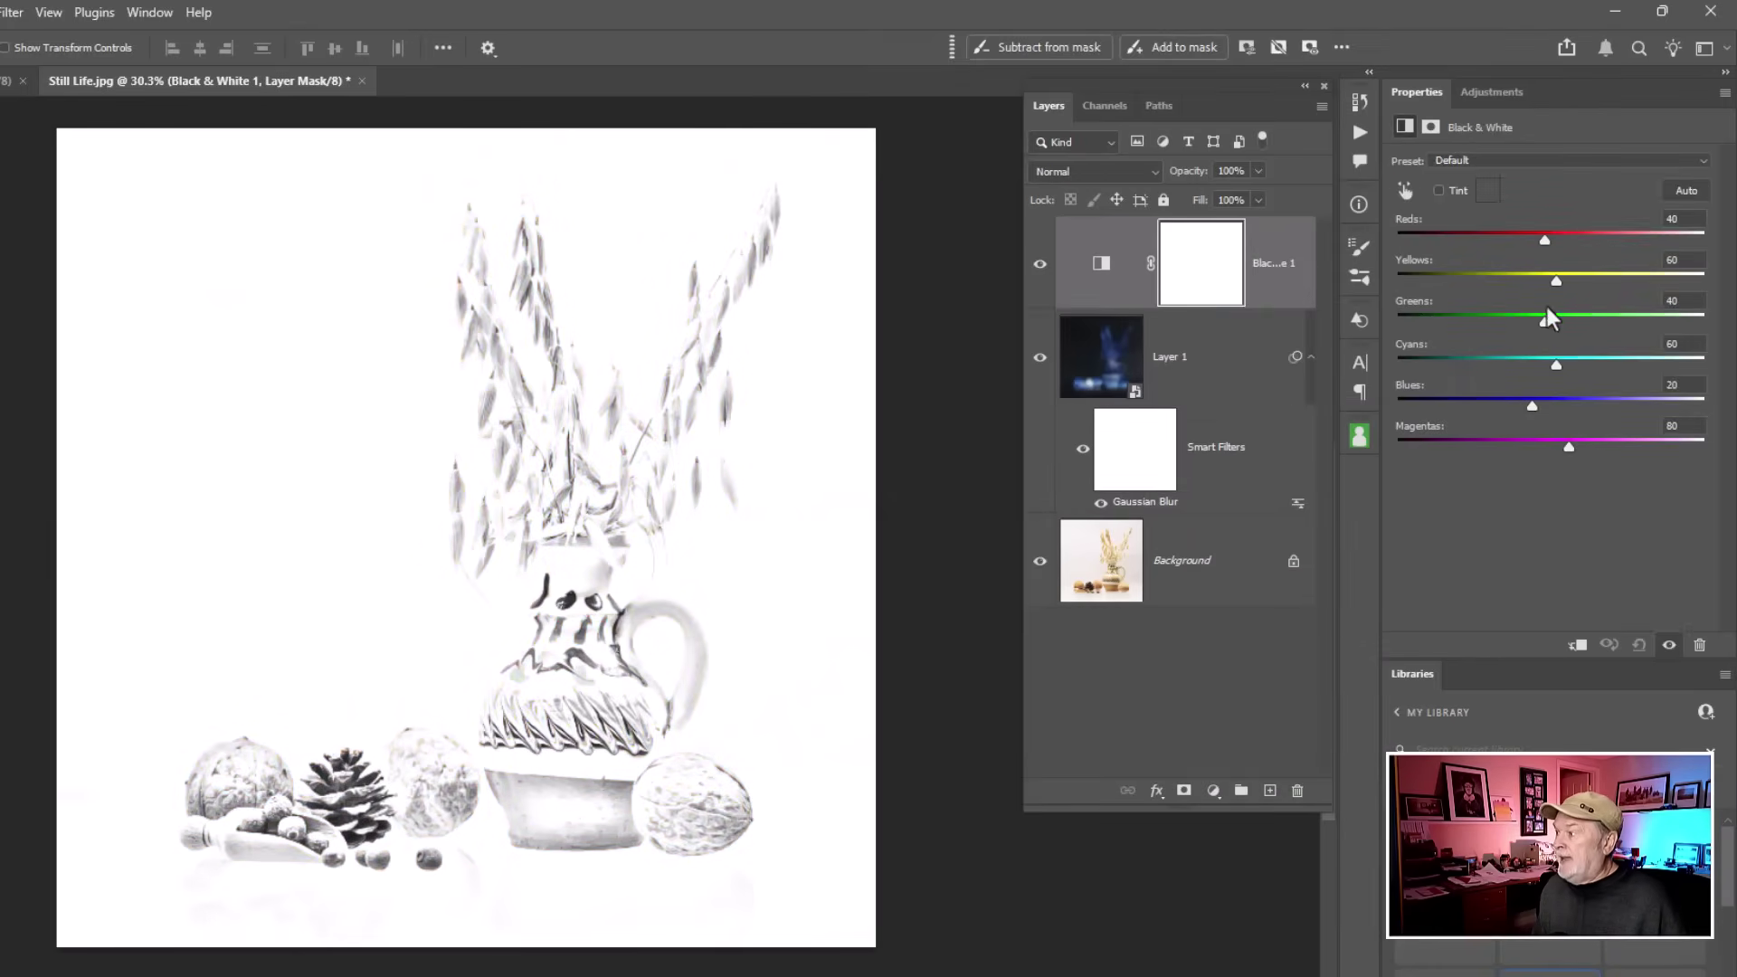
left_click(1545, 240)
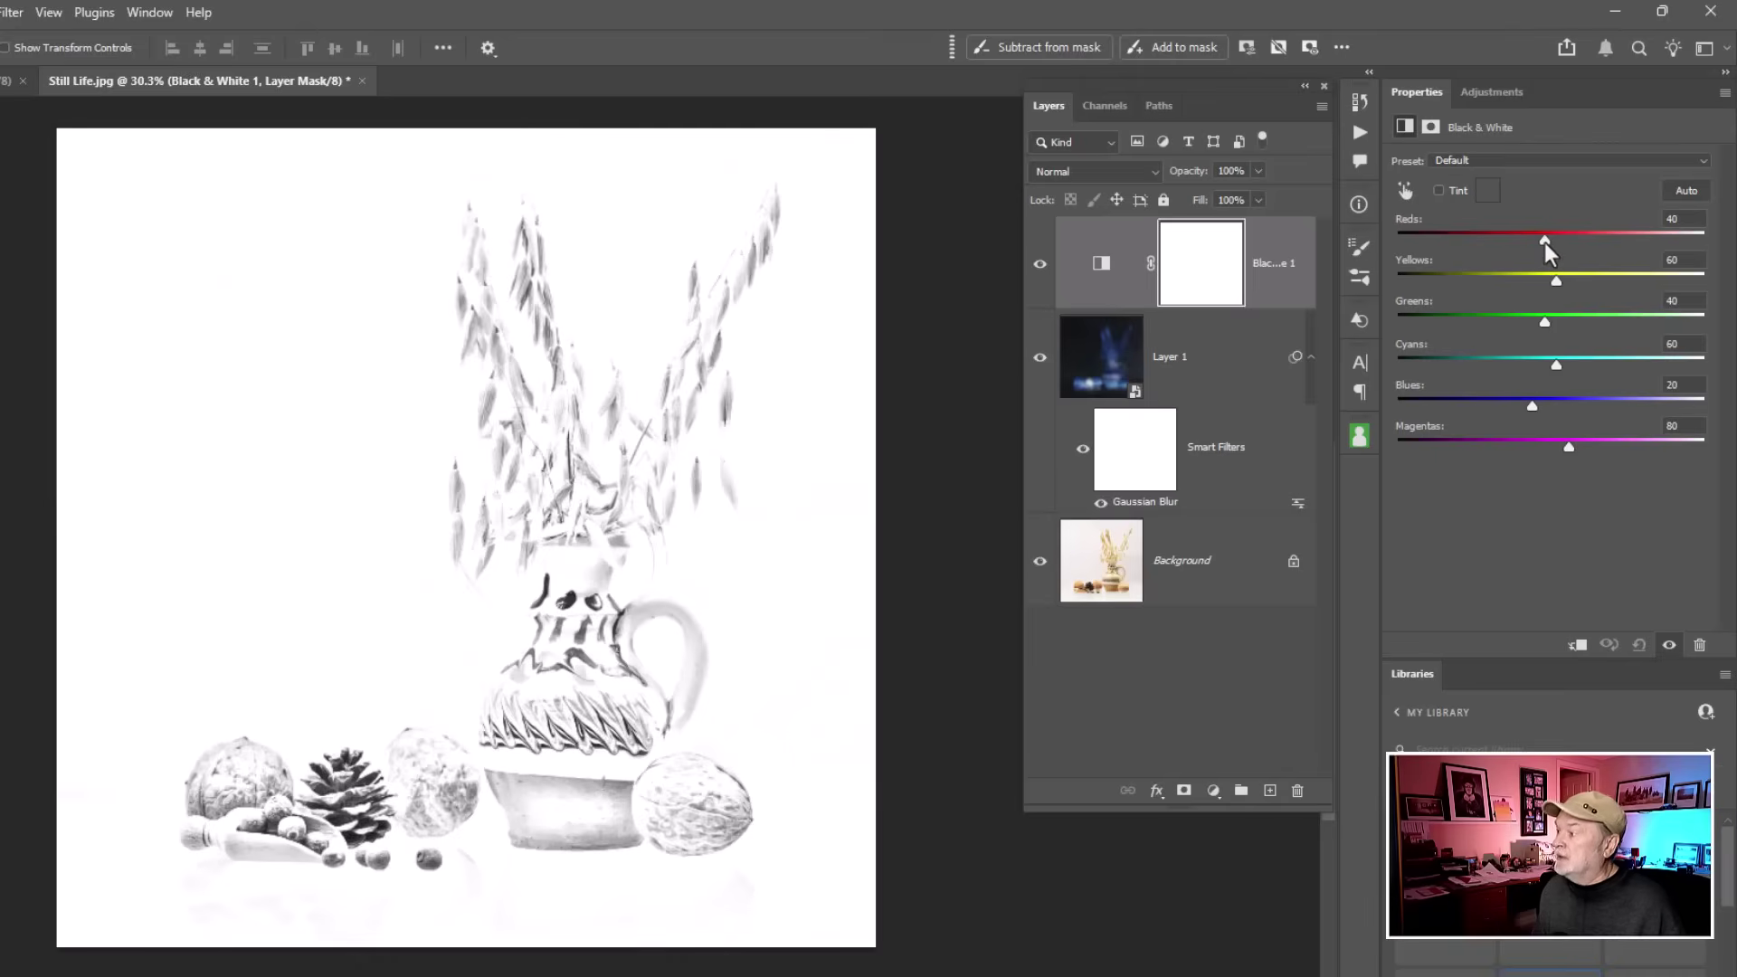
left_click_drag(1545, 241, 1448, 254)
left_click_drag(1556, 284, 1479, 322)
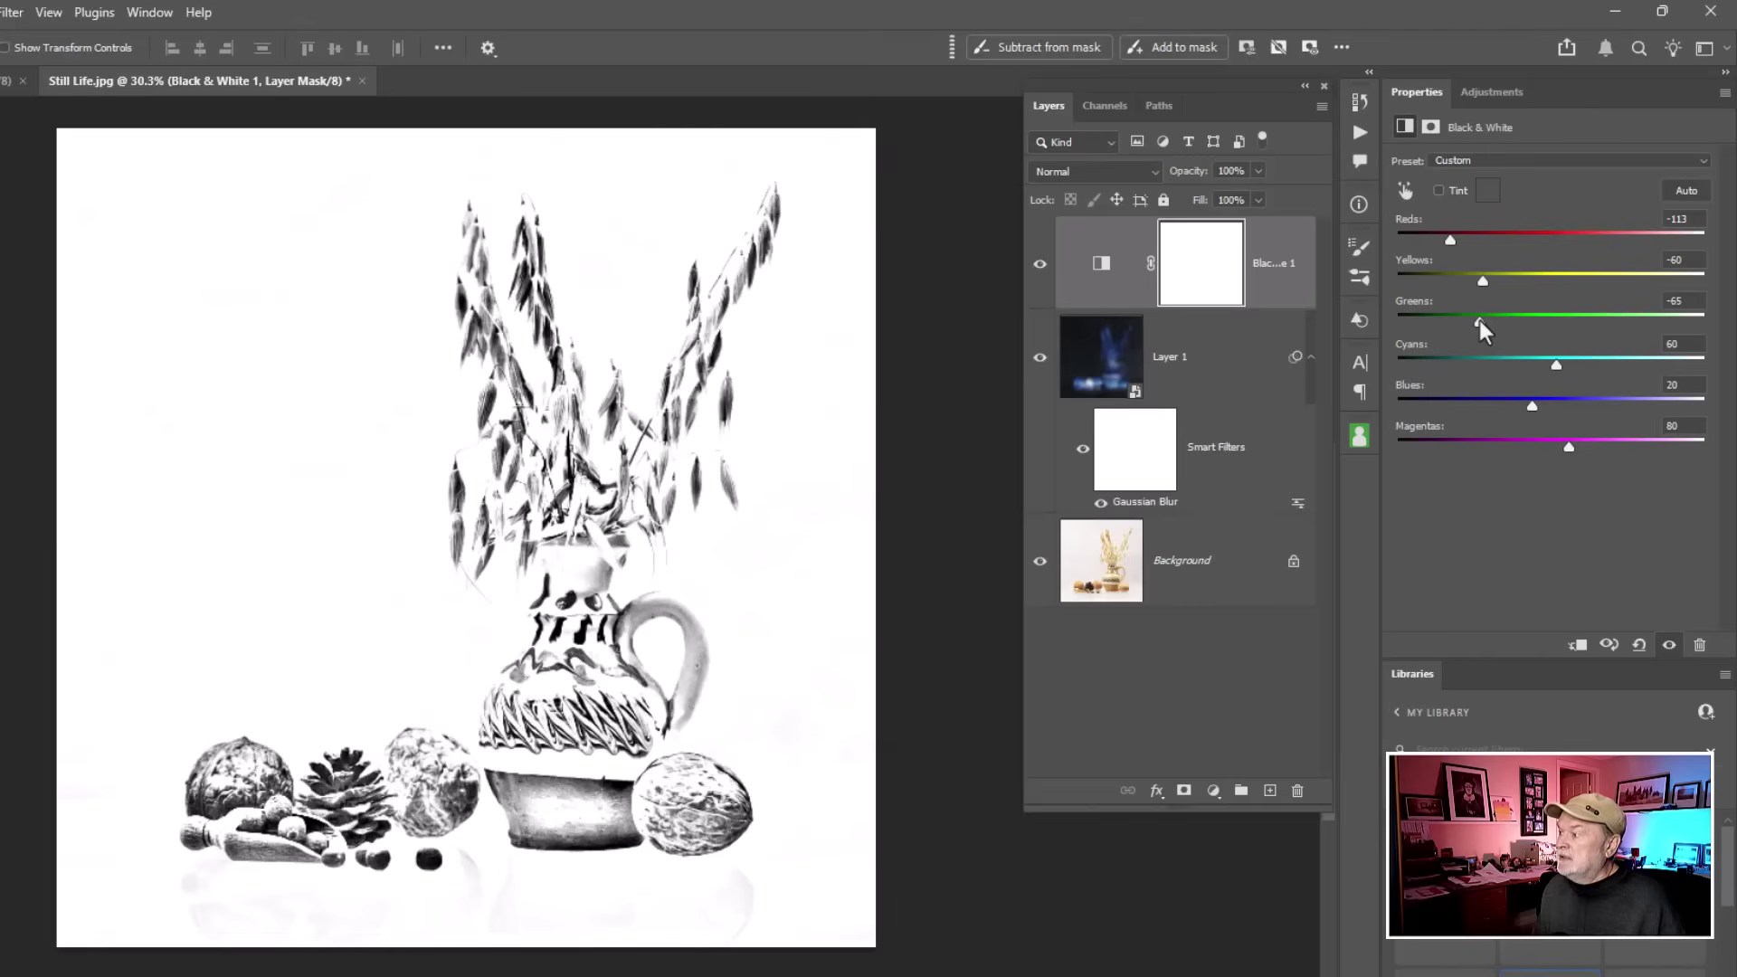
left_click_drag(1555, 367, 1440, 409)
mouse_move(1572, 450)
left_mouse_down()
mouse_move(1458, 454)
mouse_move(1639, 454)
mouse_move(1438, 459)
mouse_move(1618, 457)
mouse_move(1523, 452)
mouse_move(1562, 450)
left_mouse_up()
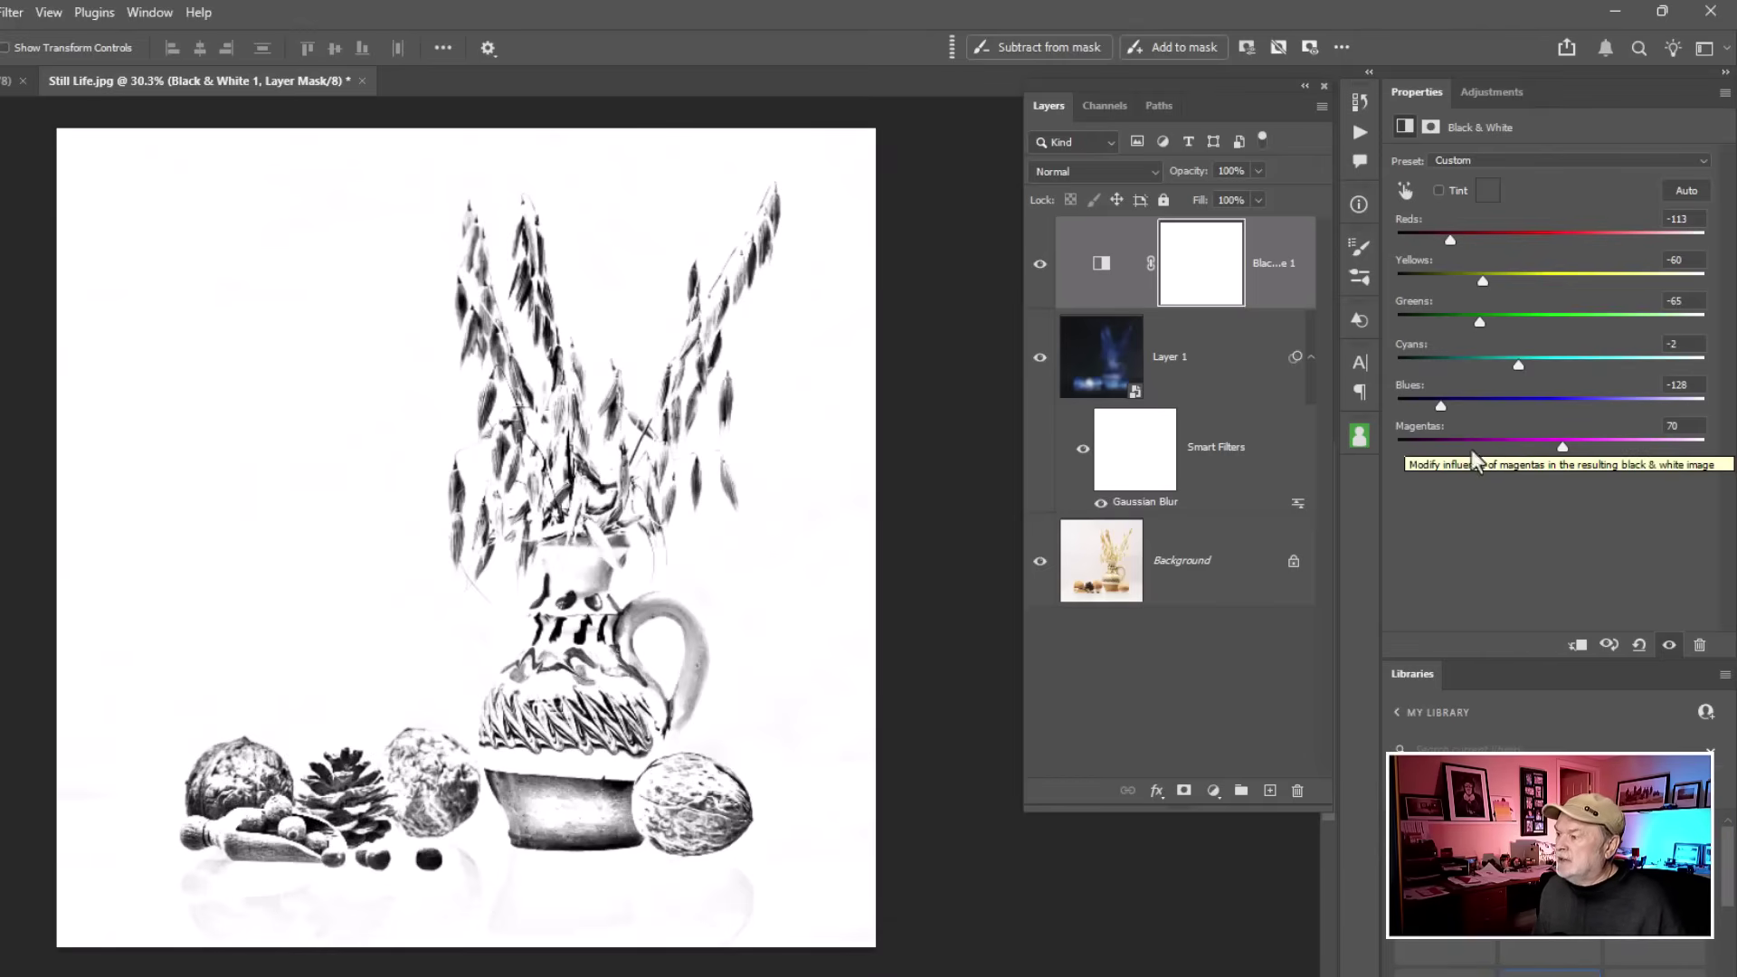
Step: Reduce Layer 1's Gaussian Blur smart filter radius to 22.2 pixels
left_click(1145, 503)
double_click(1145, 503)
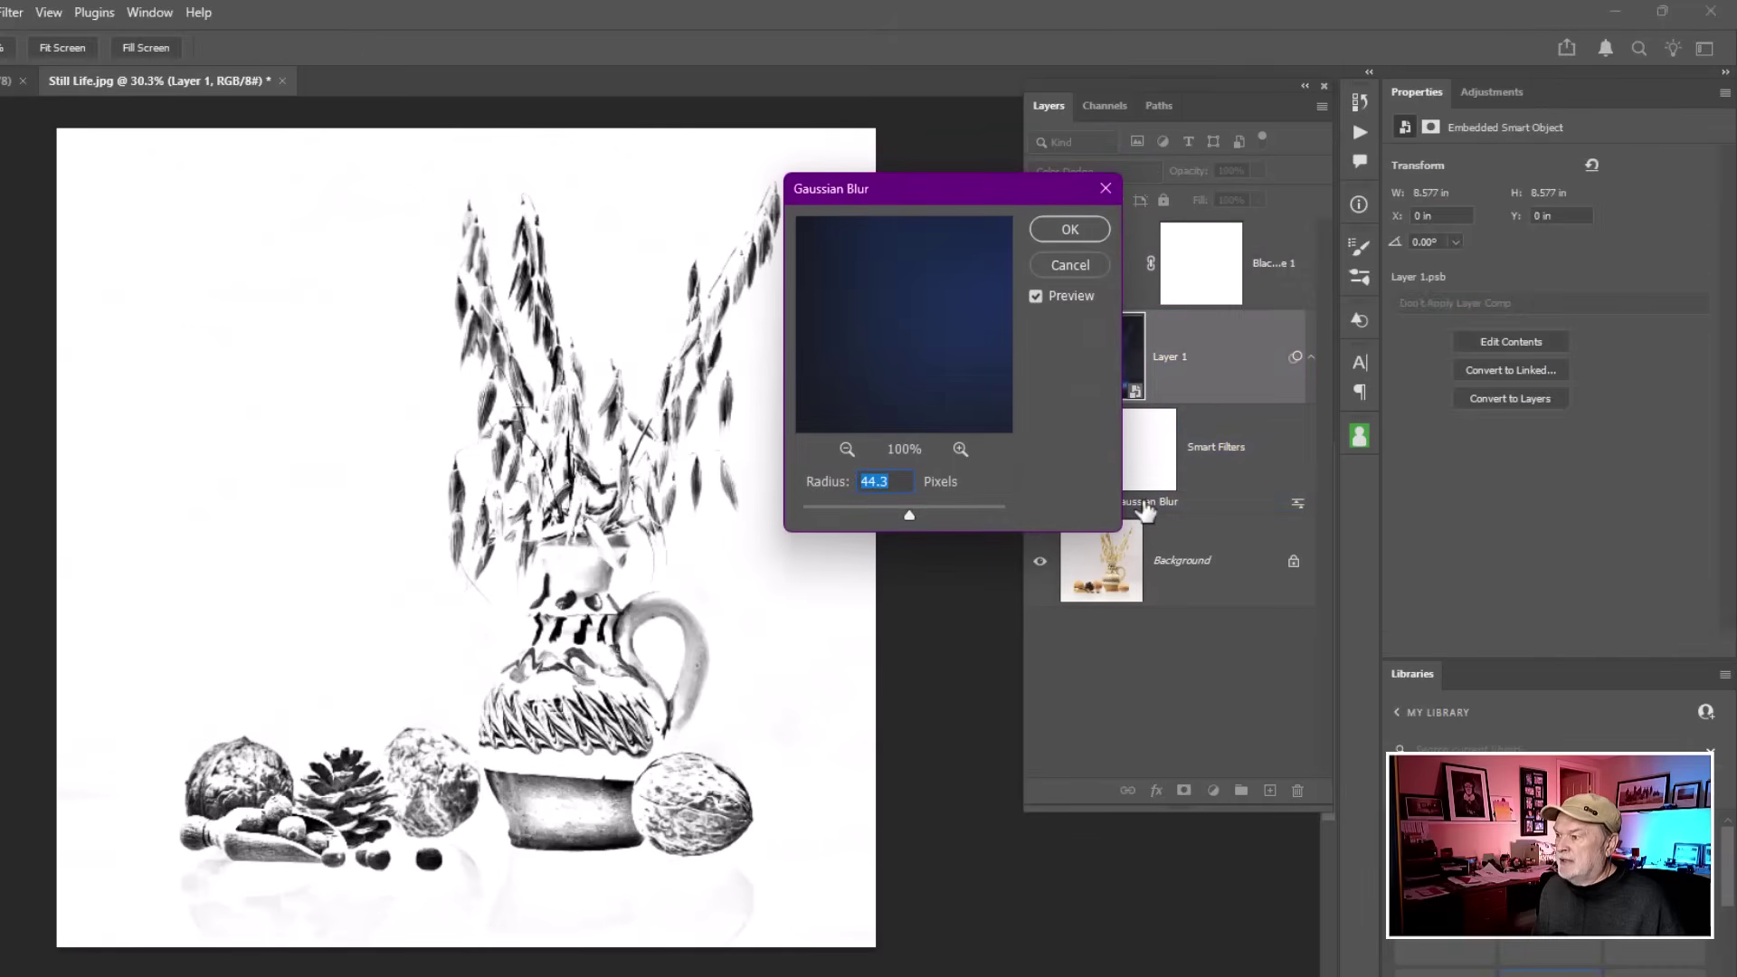
left_click_drag(908, 519, 893, 519)
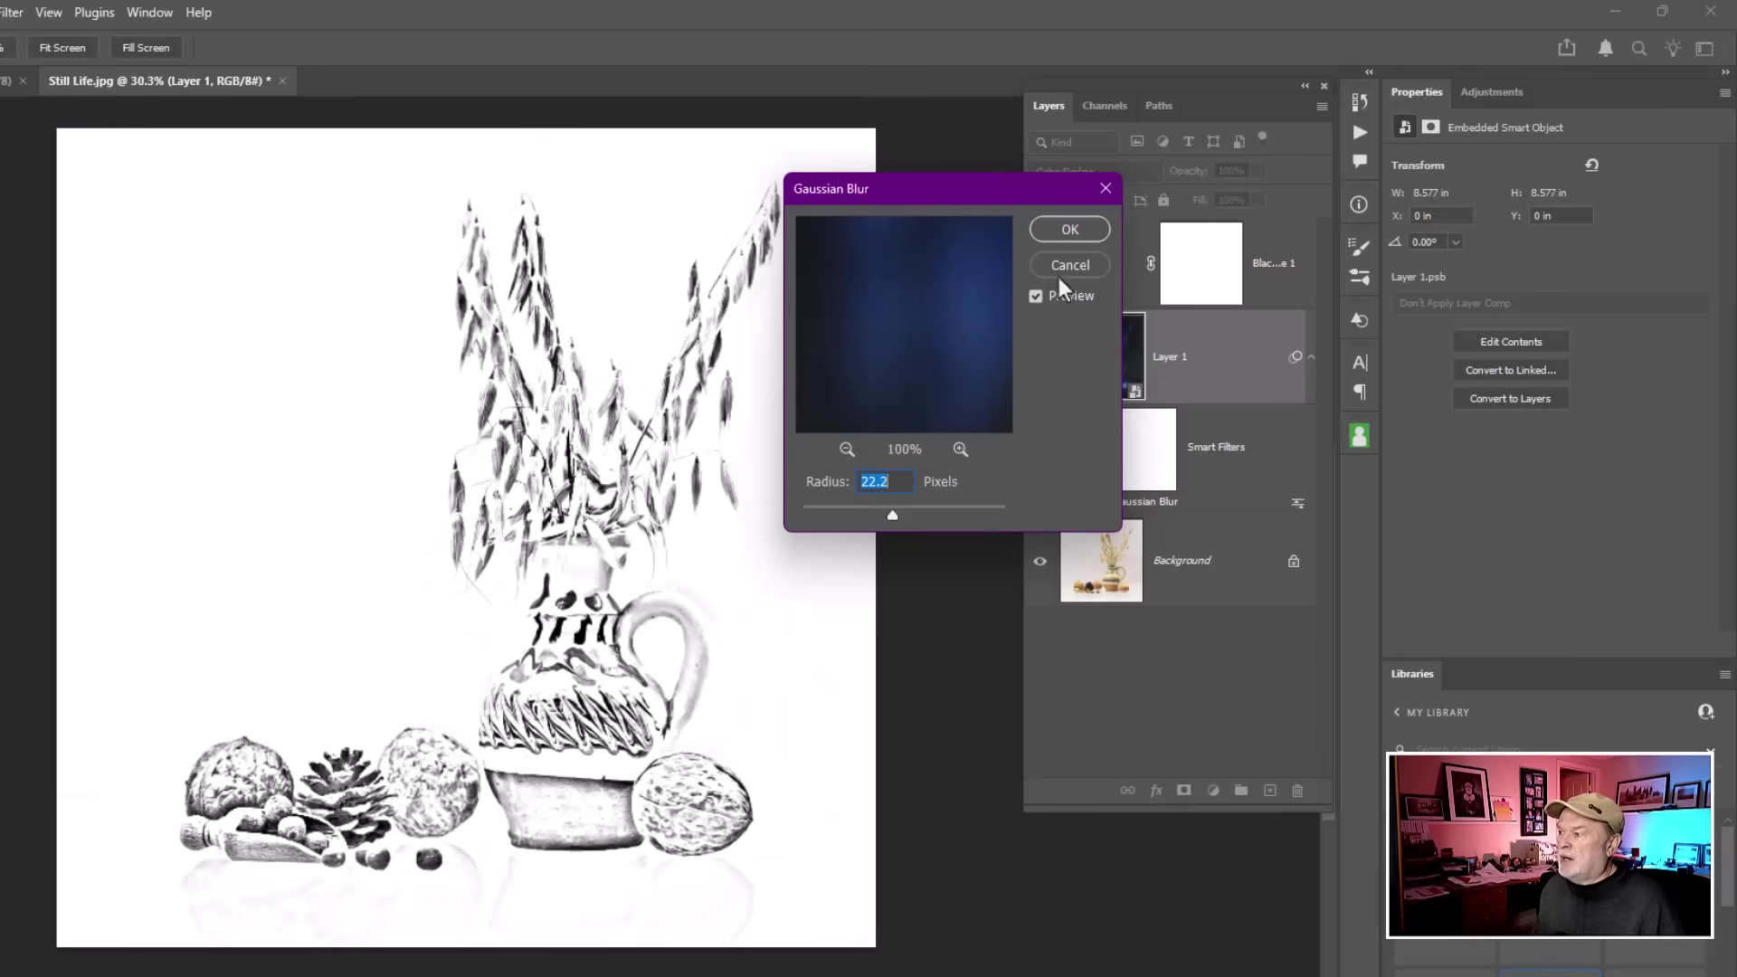
left_click(1070, 232)
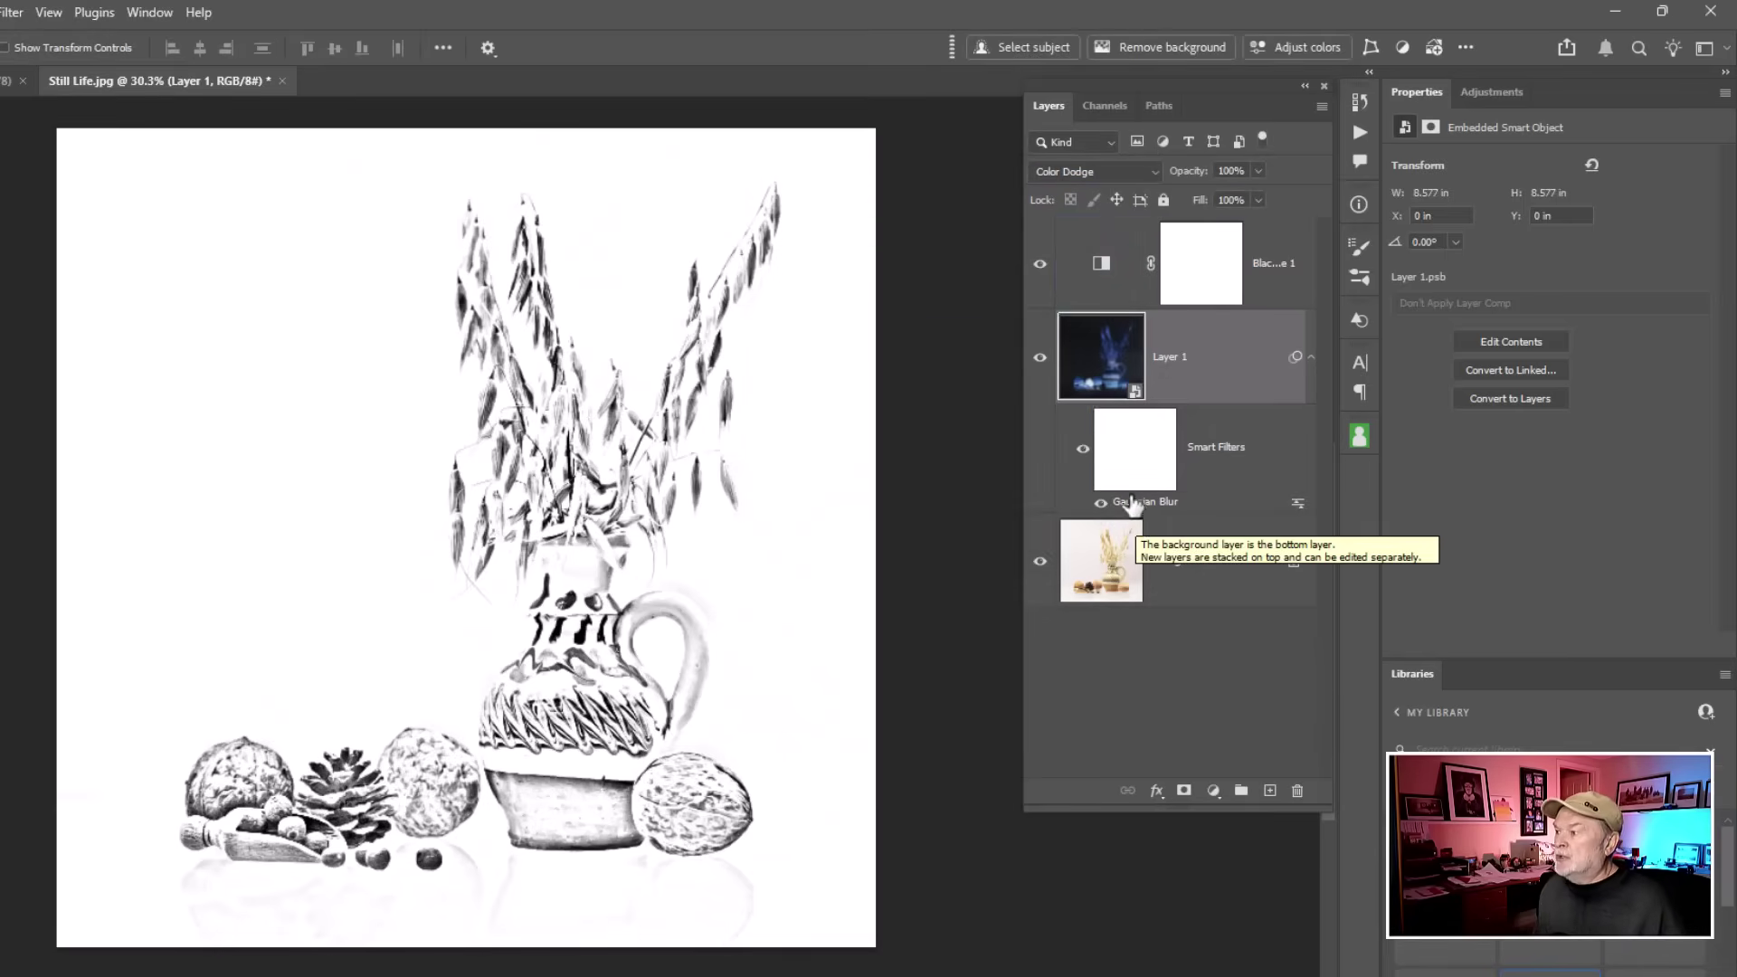
Step: With the Black & White layer selected, stamp all visible layers into Layer 2
left_click(1104, 263)
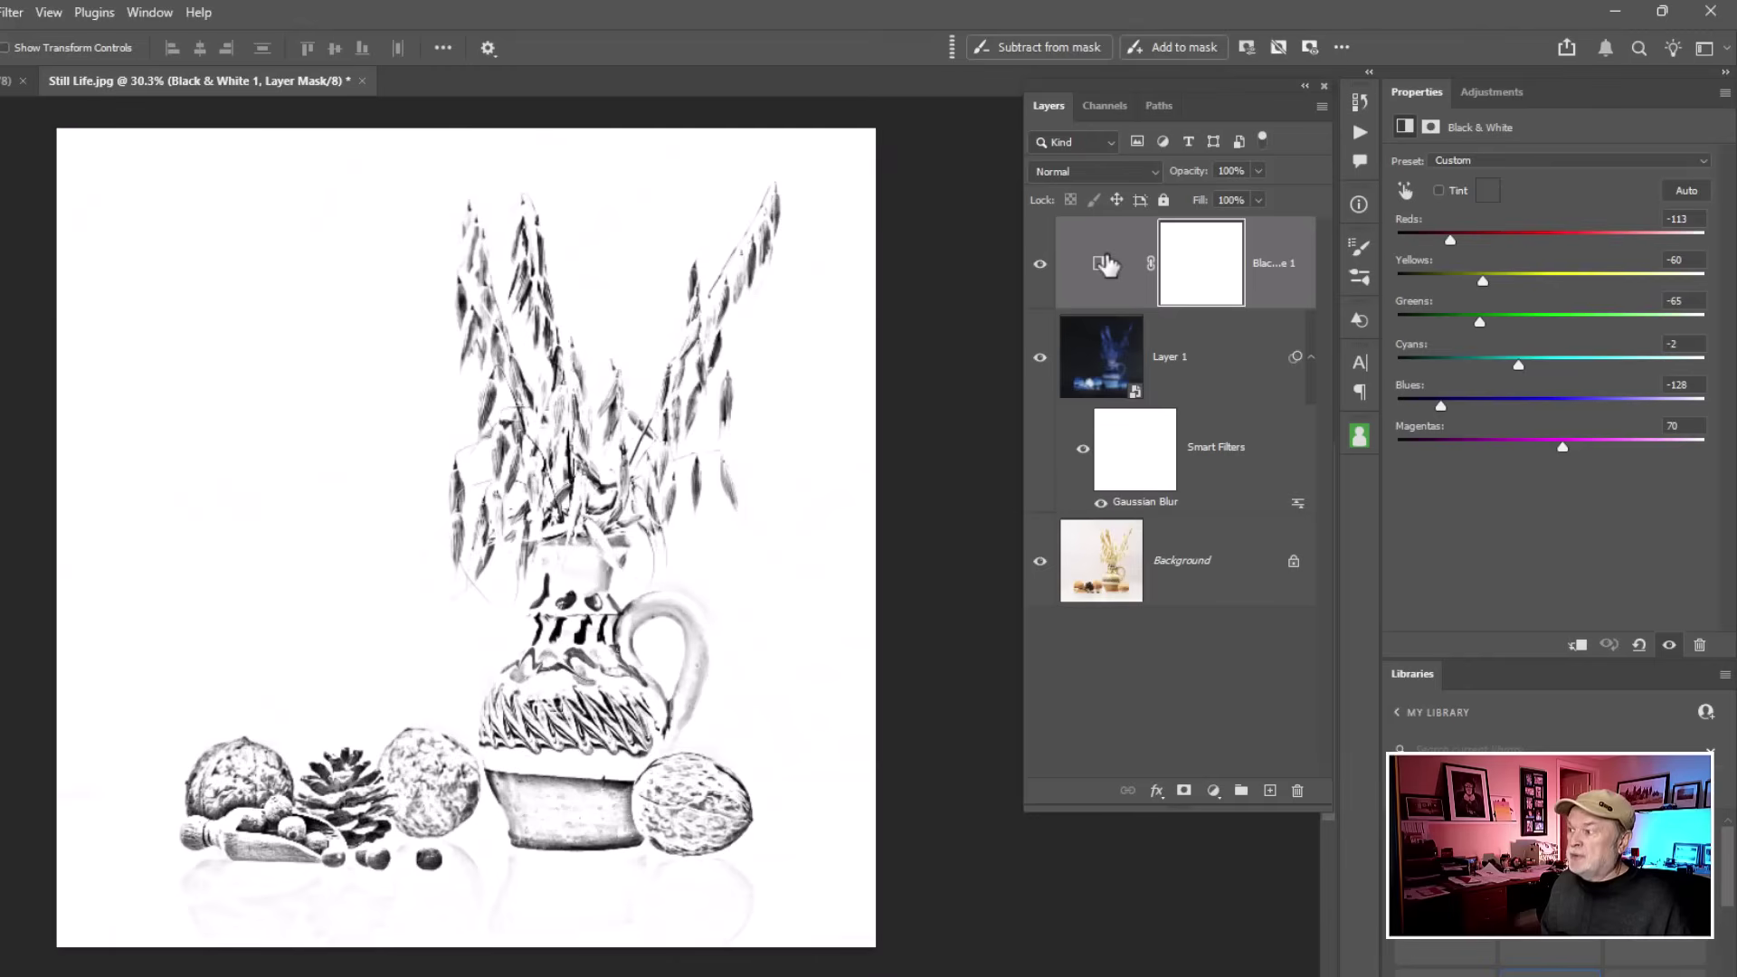
left_click(1106, 264)
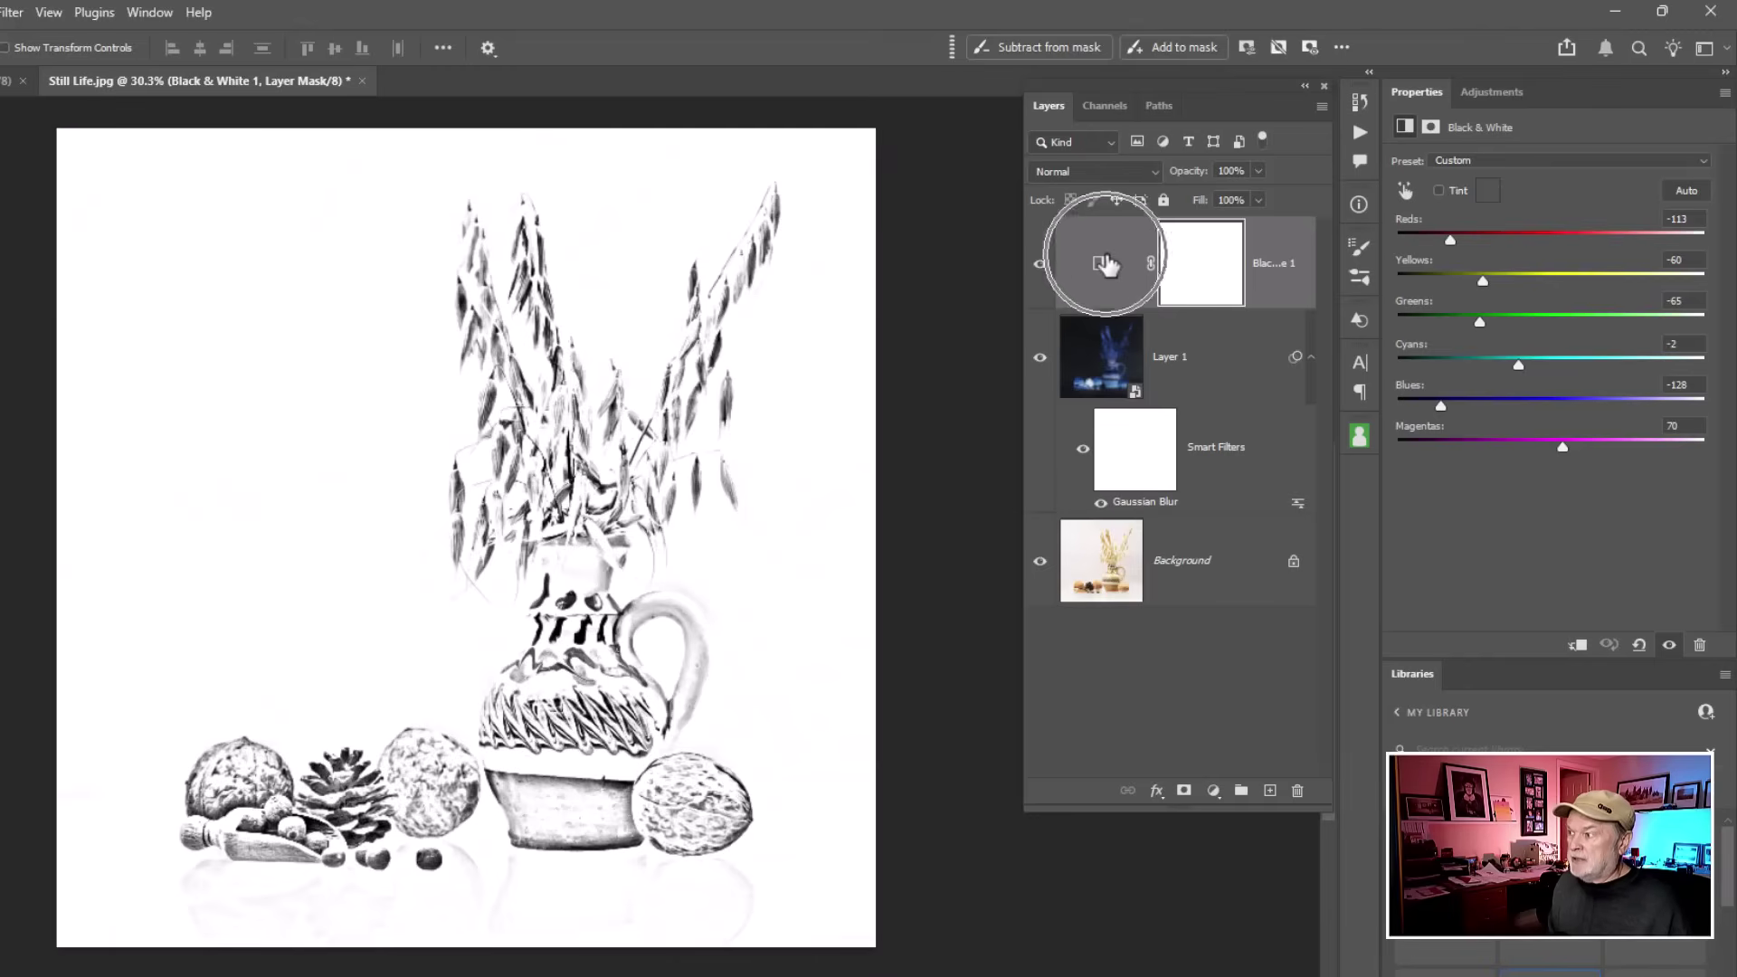
key("ctrl+shift+alt+e")
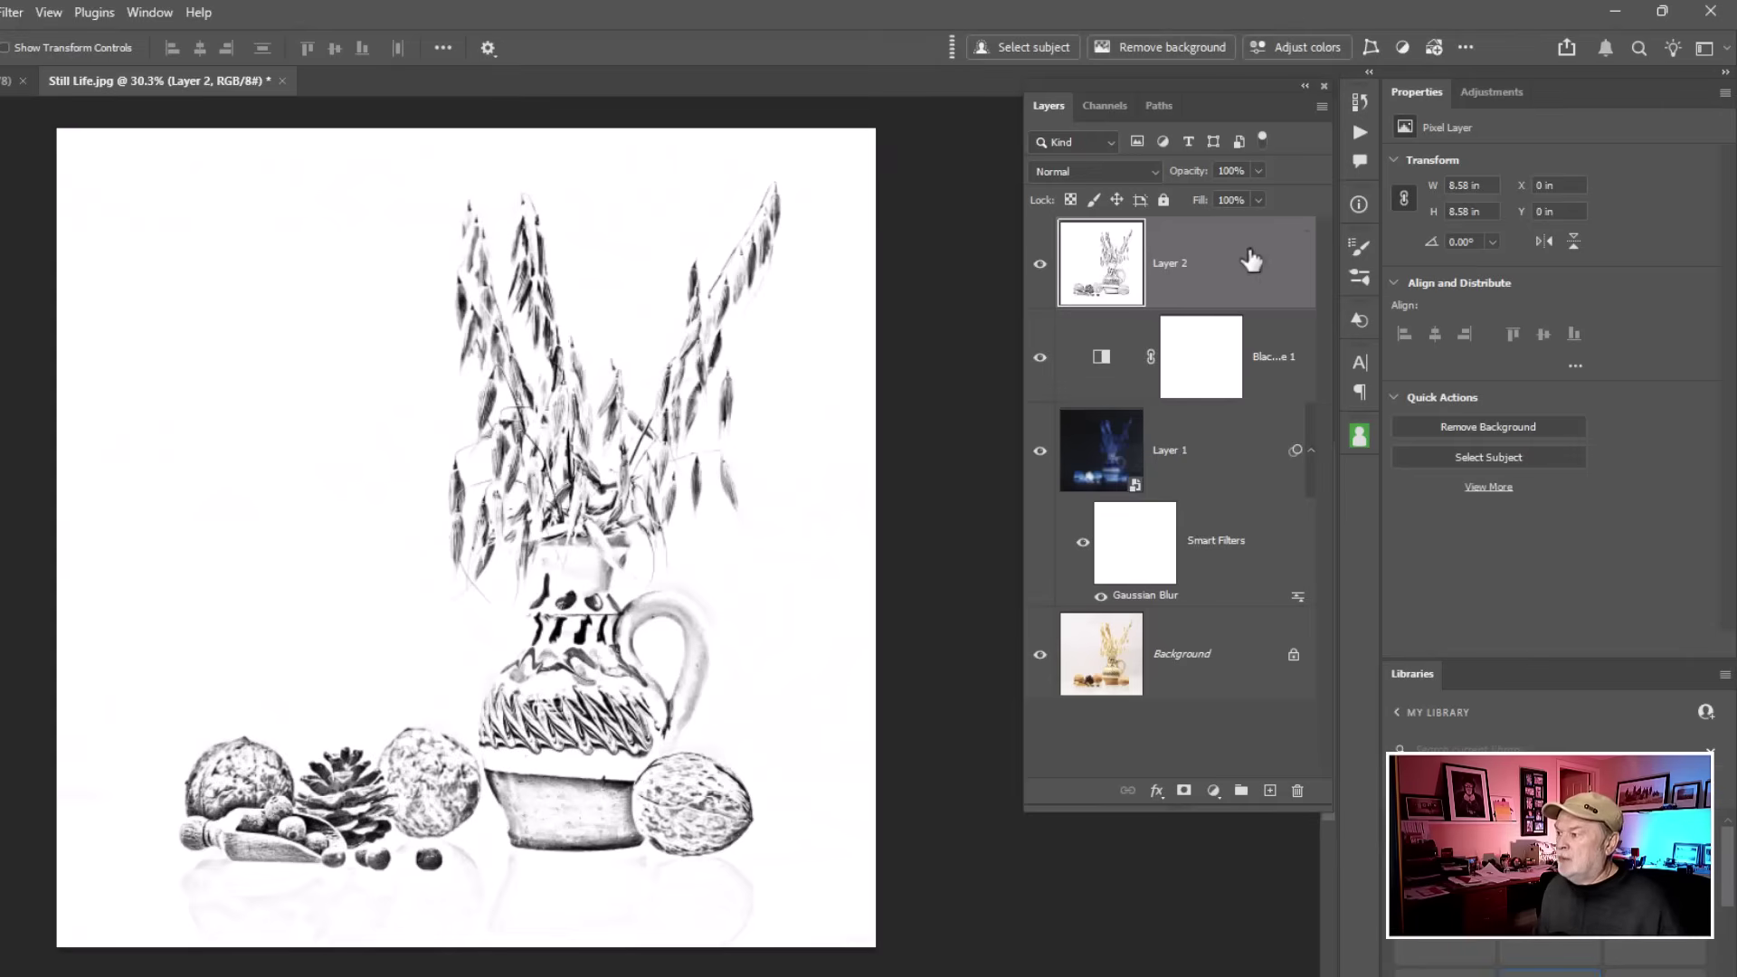
left_click(1090, 278)
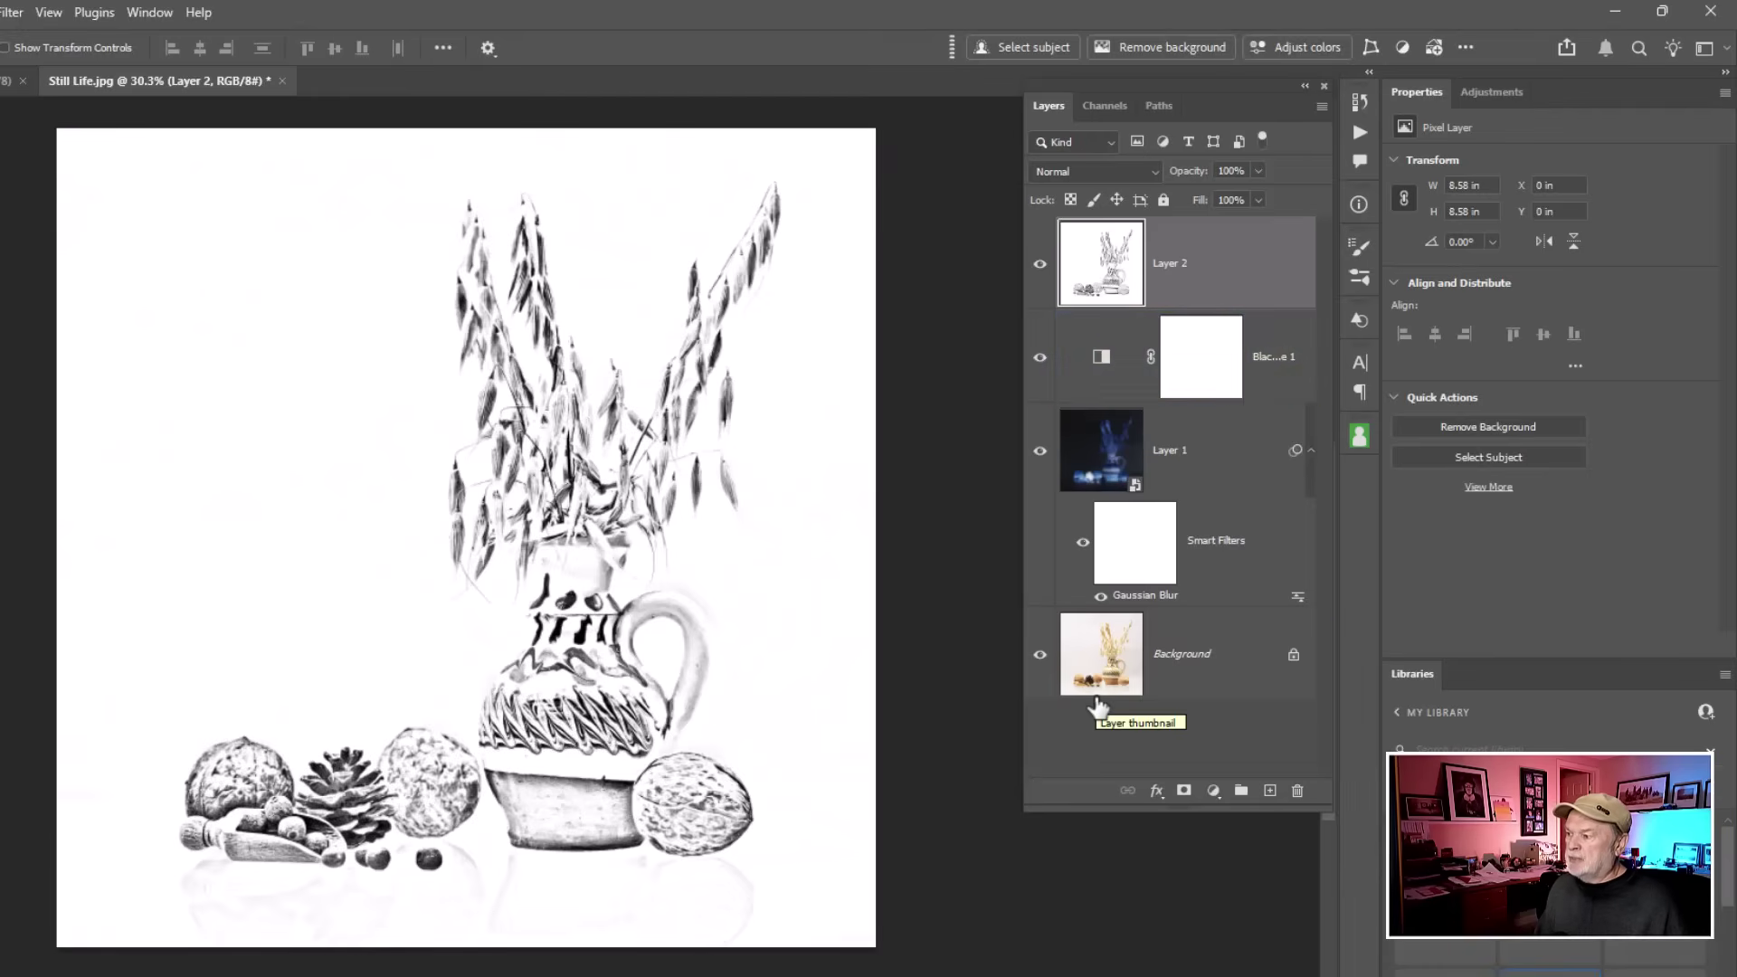
left_click(1092, 264, "ctrl")
left_click(1248, 262)
right_click(1248, 262)
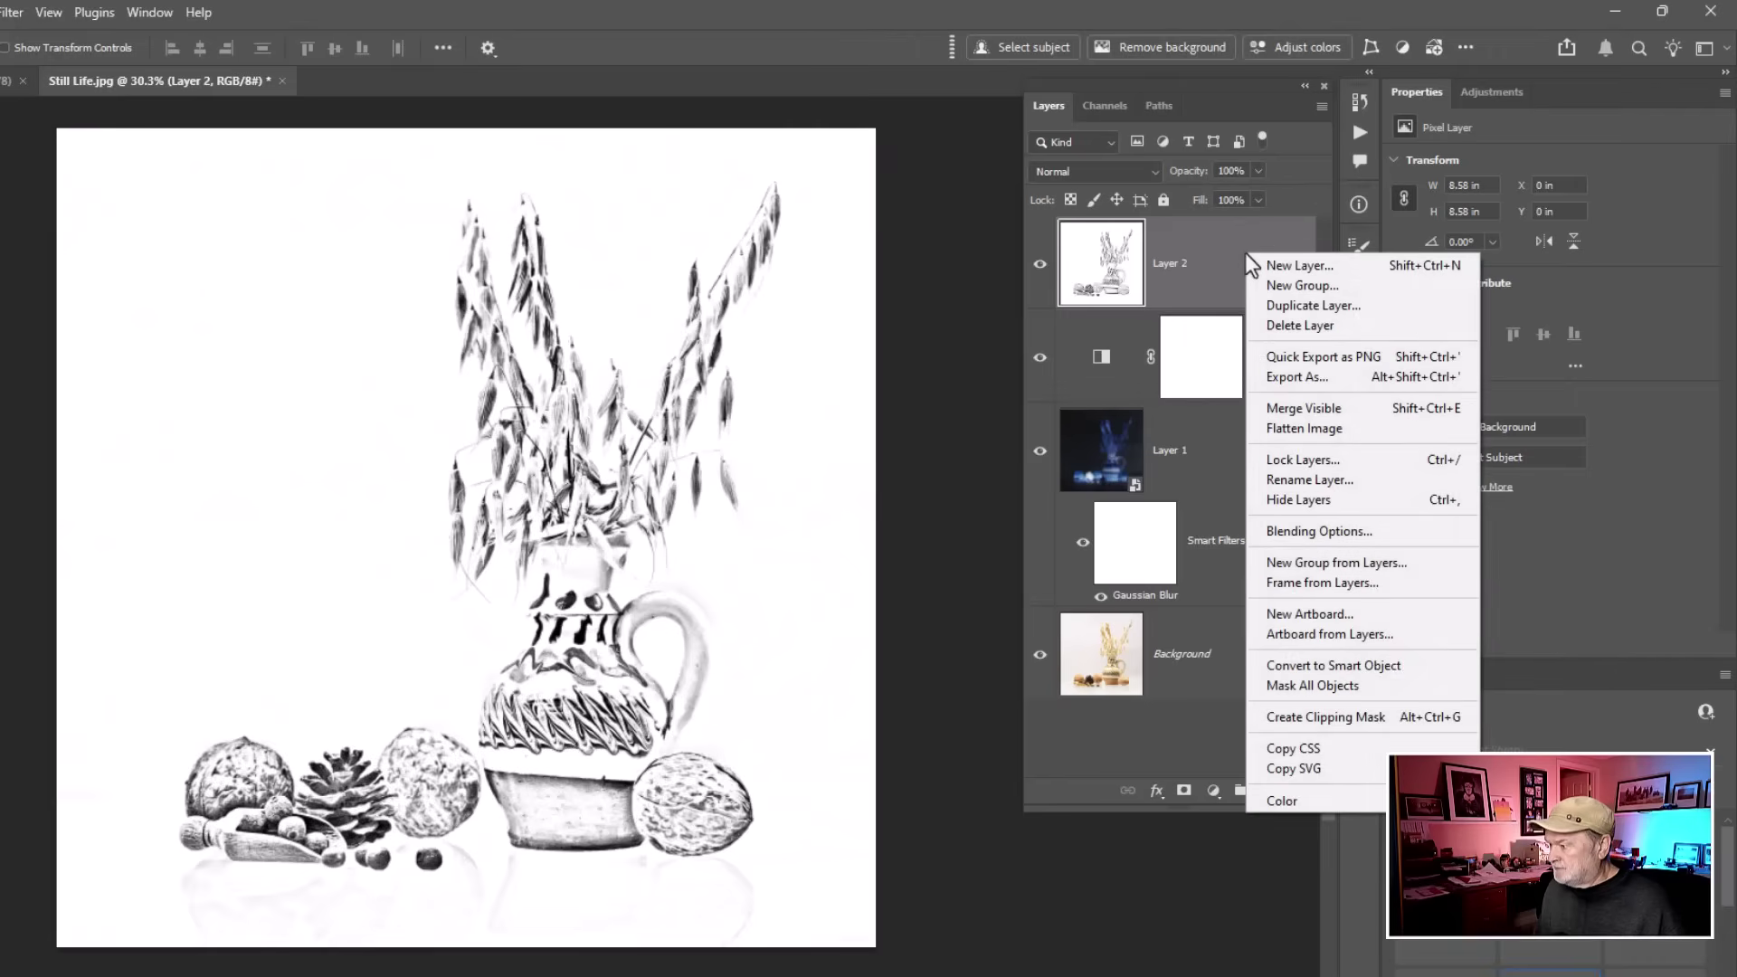
Step: Convert Layer 2 to a smart object and apply the Stylize > Find Edges filter
left_click(1302, 665)
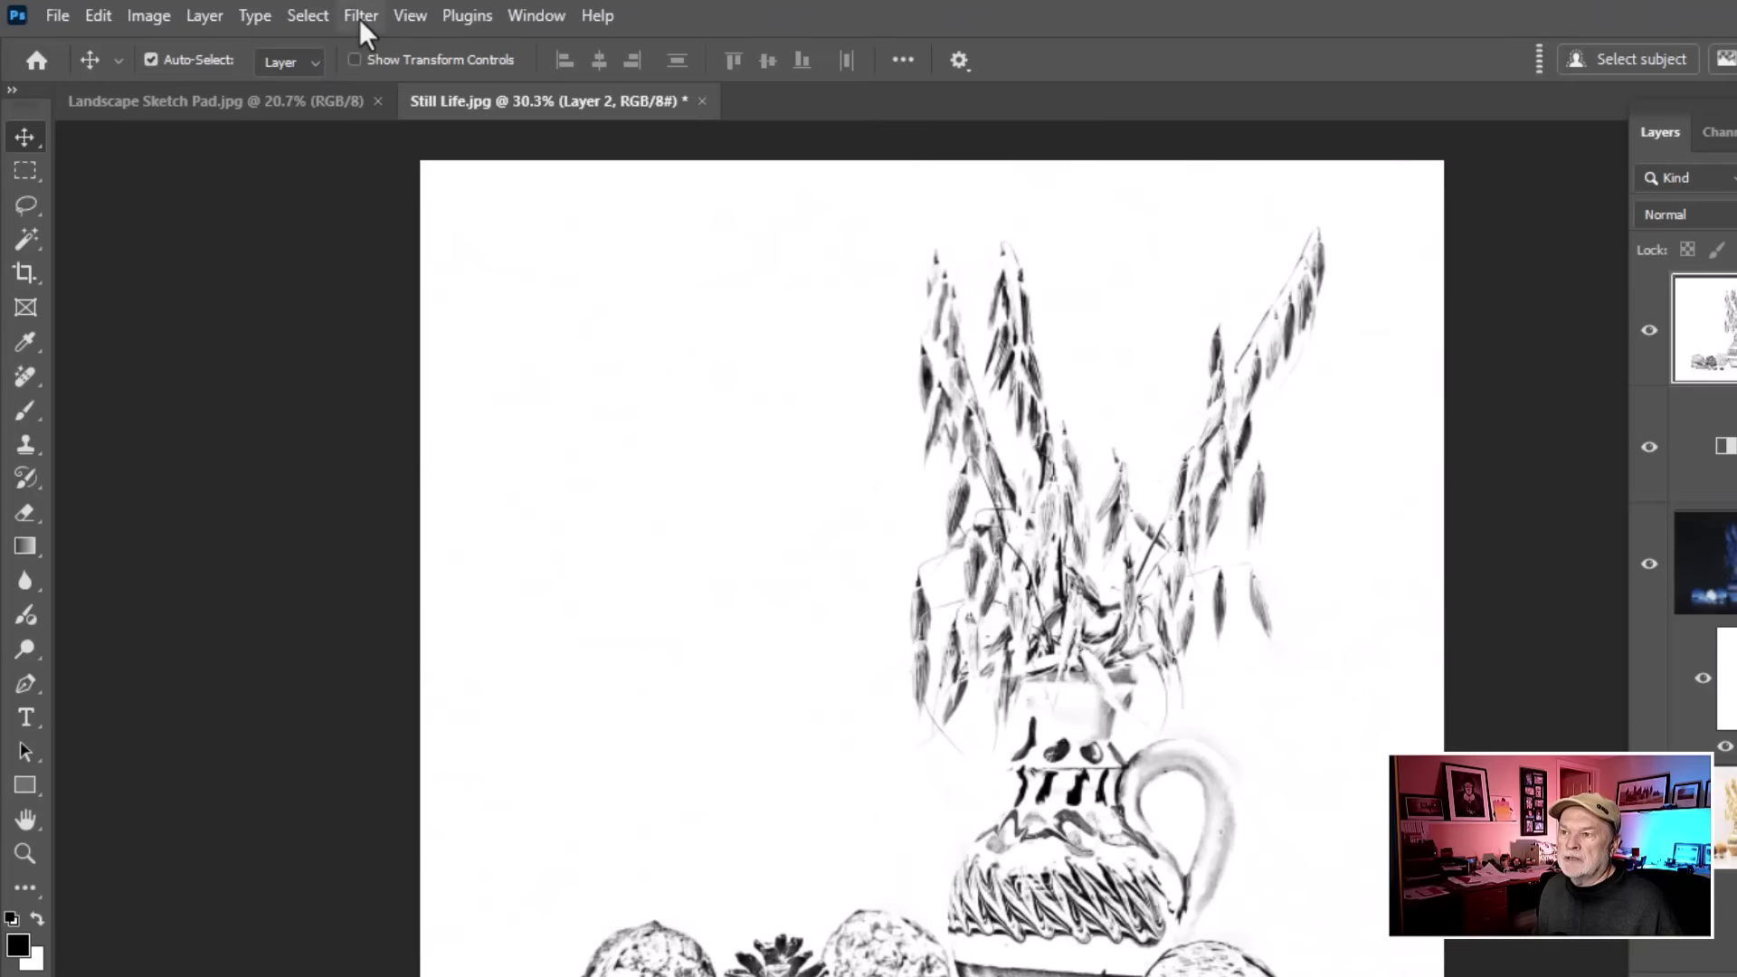
left_click(360, 16)
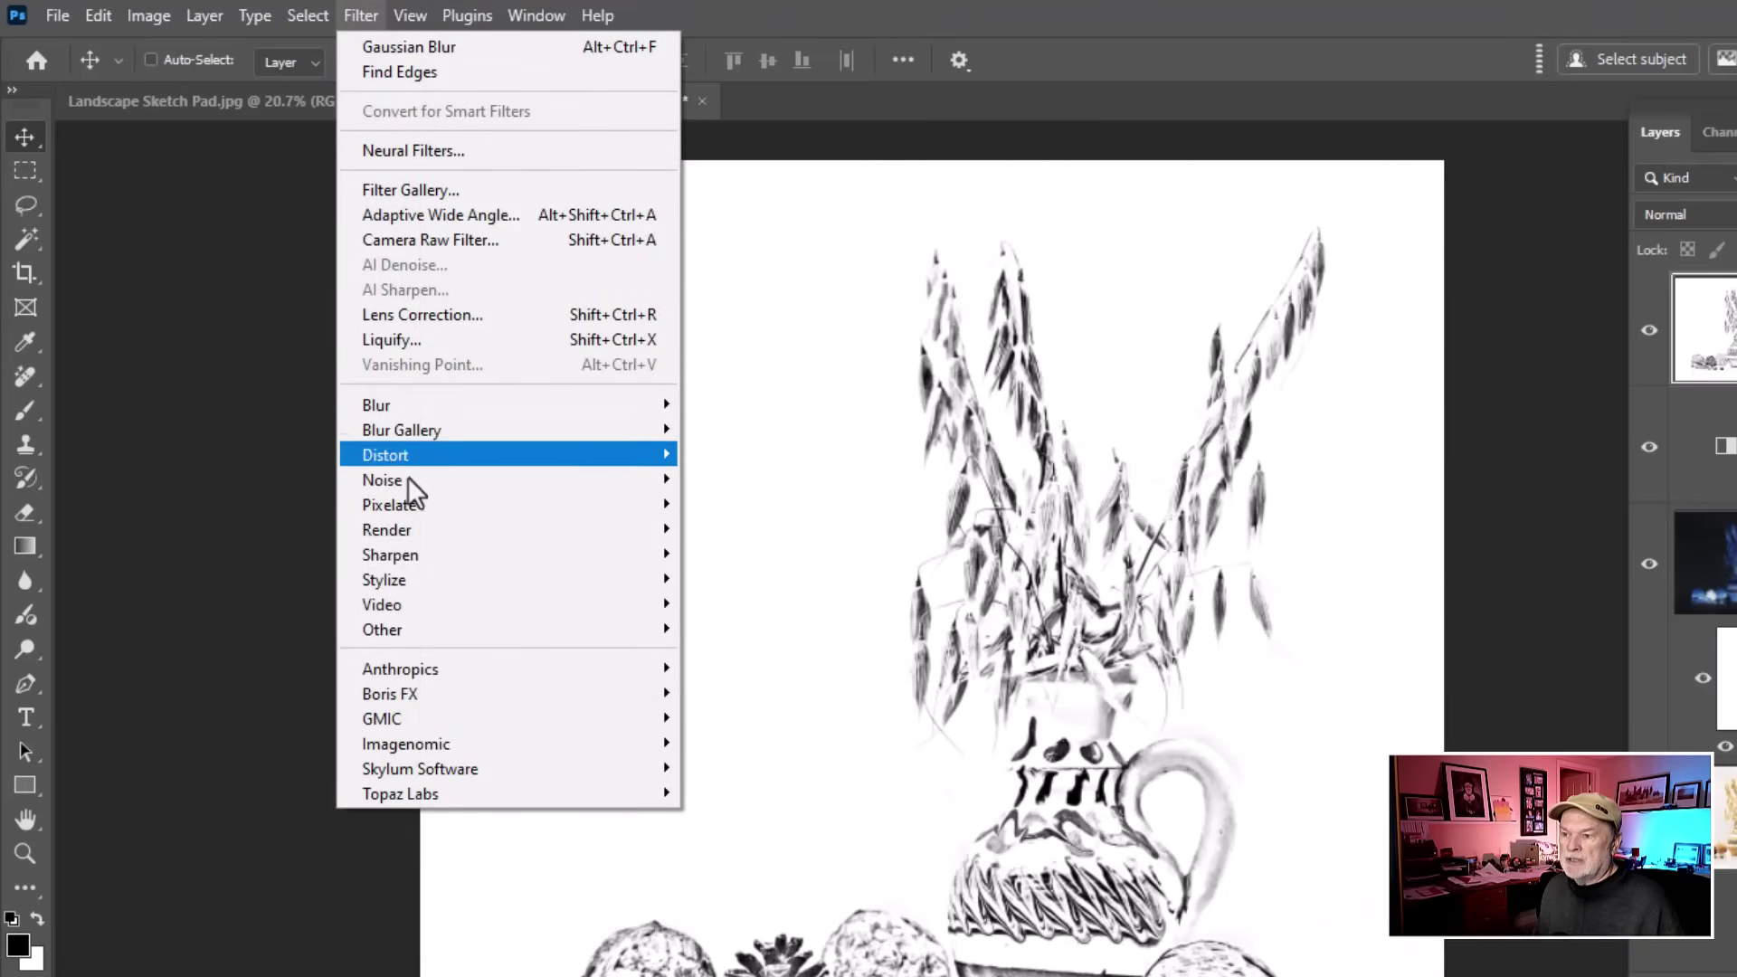
mouse_move(395, 579)
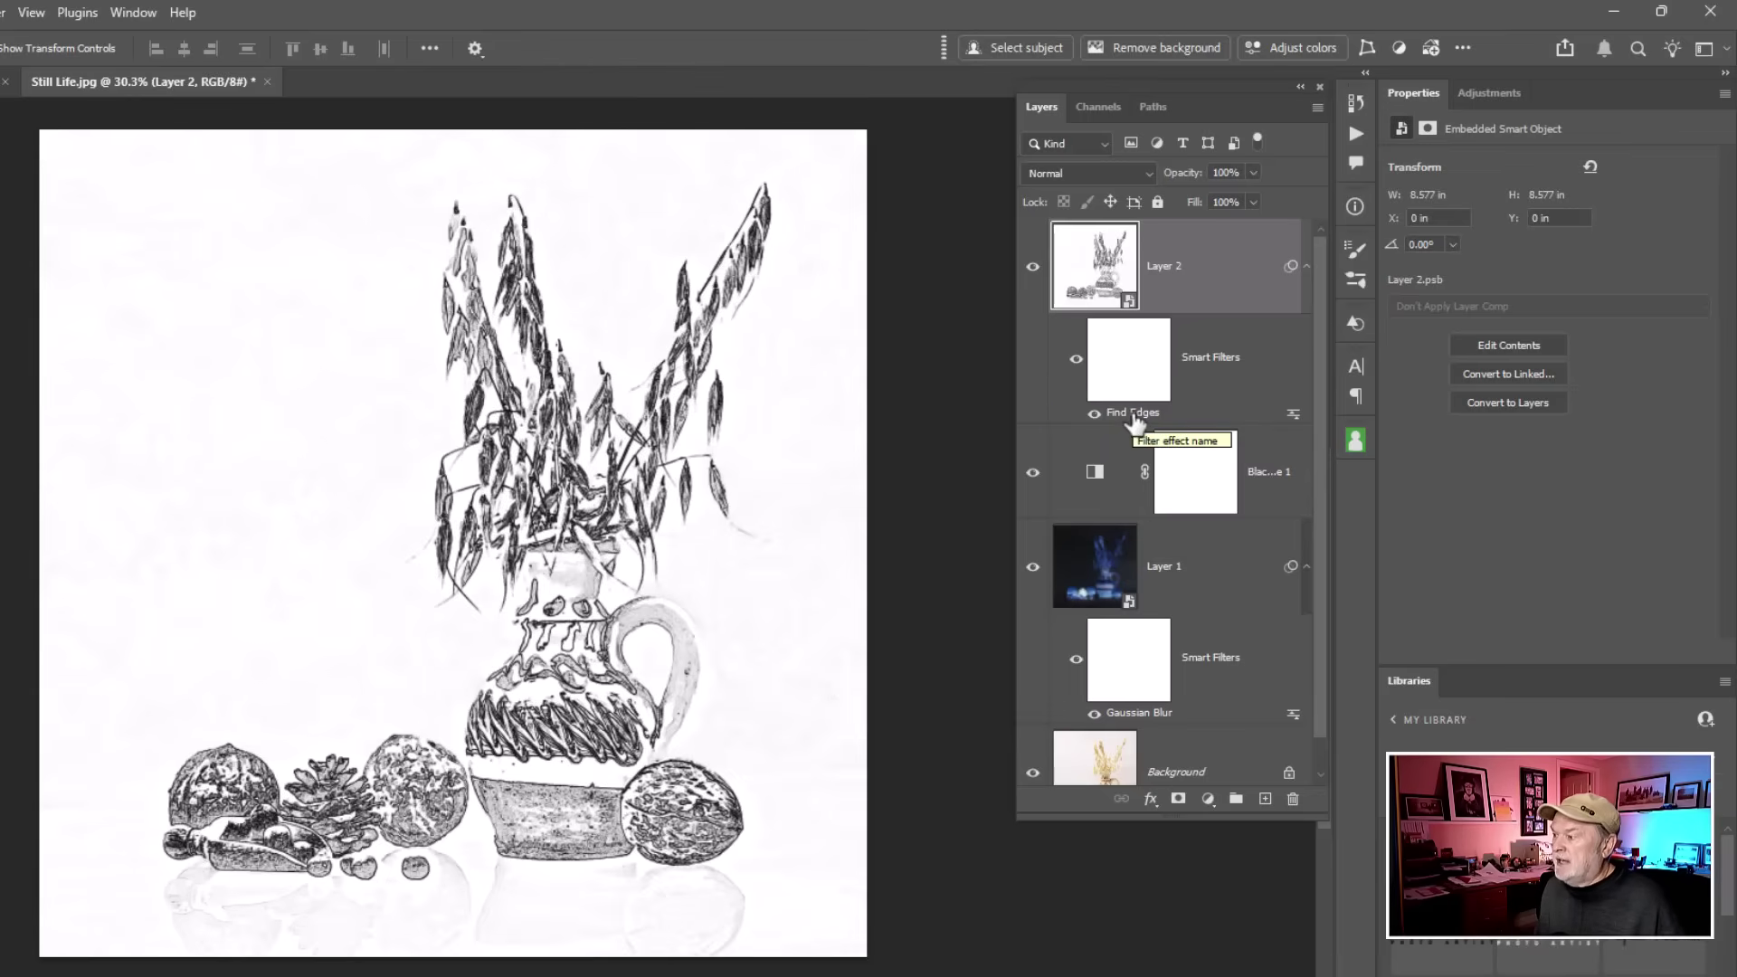
Step: Set the Find Edges smart filter blending to Normal mode at 25% opacity
double_click(1294, 414)
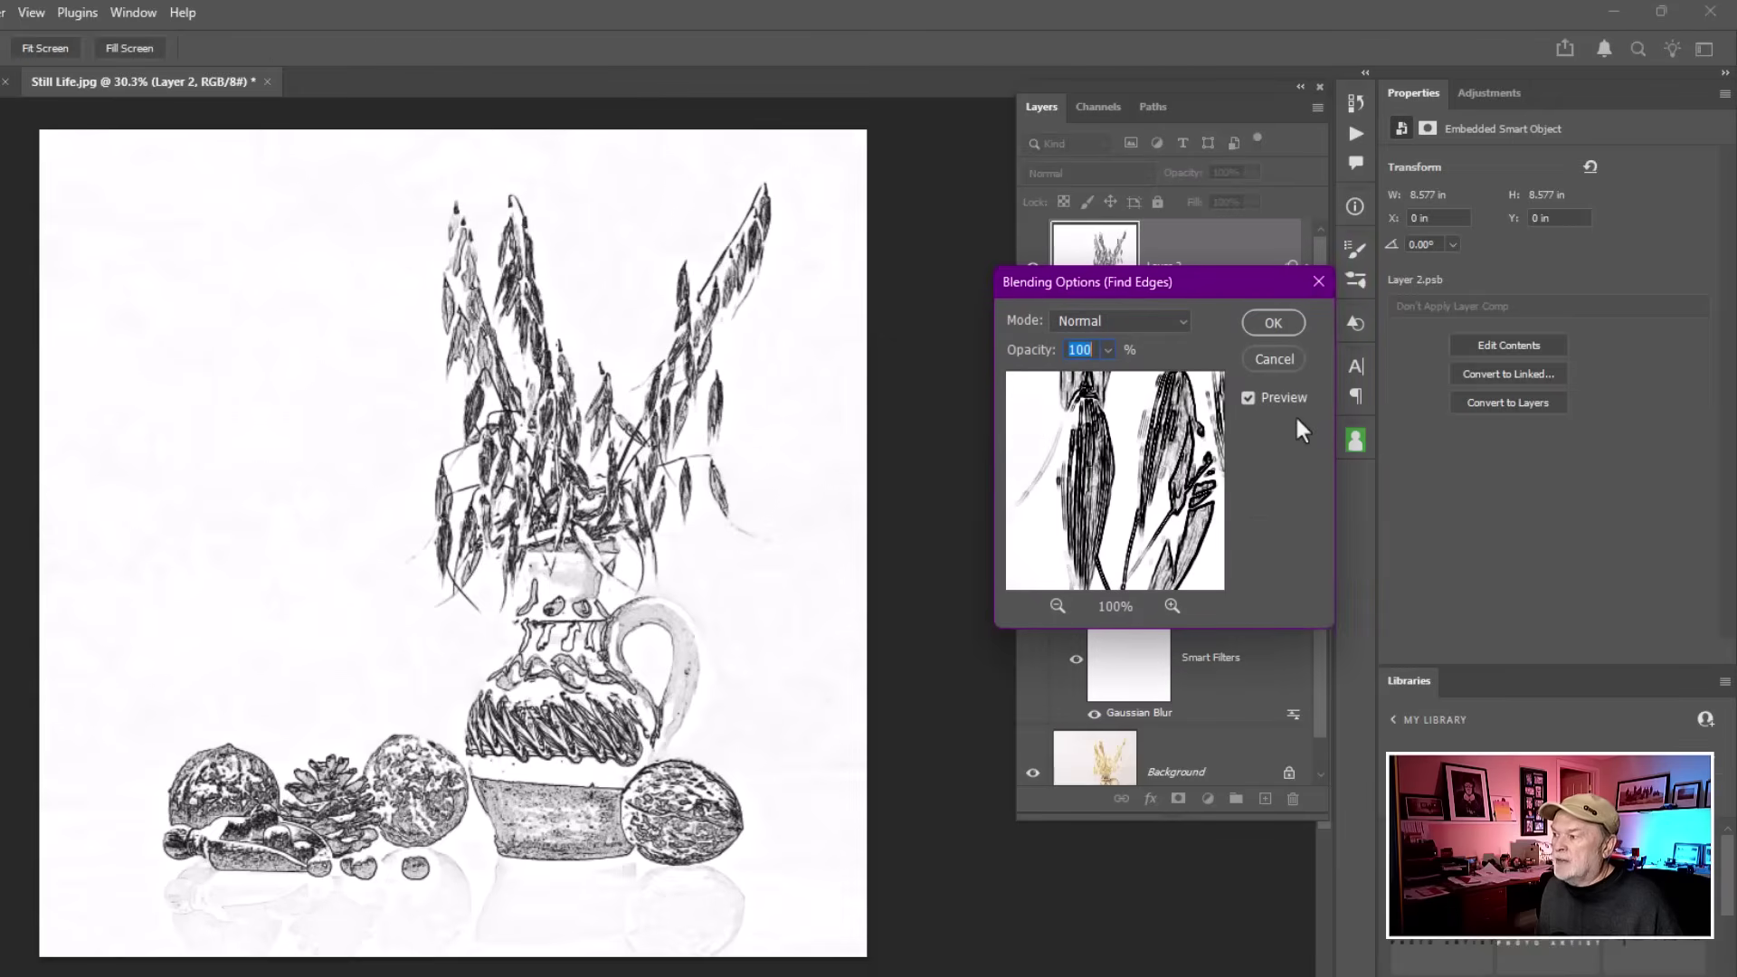
left_click(1108, 349)
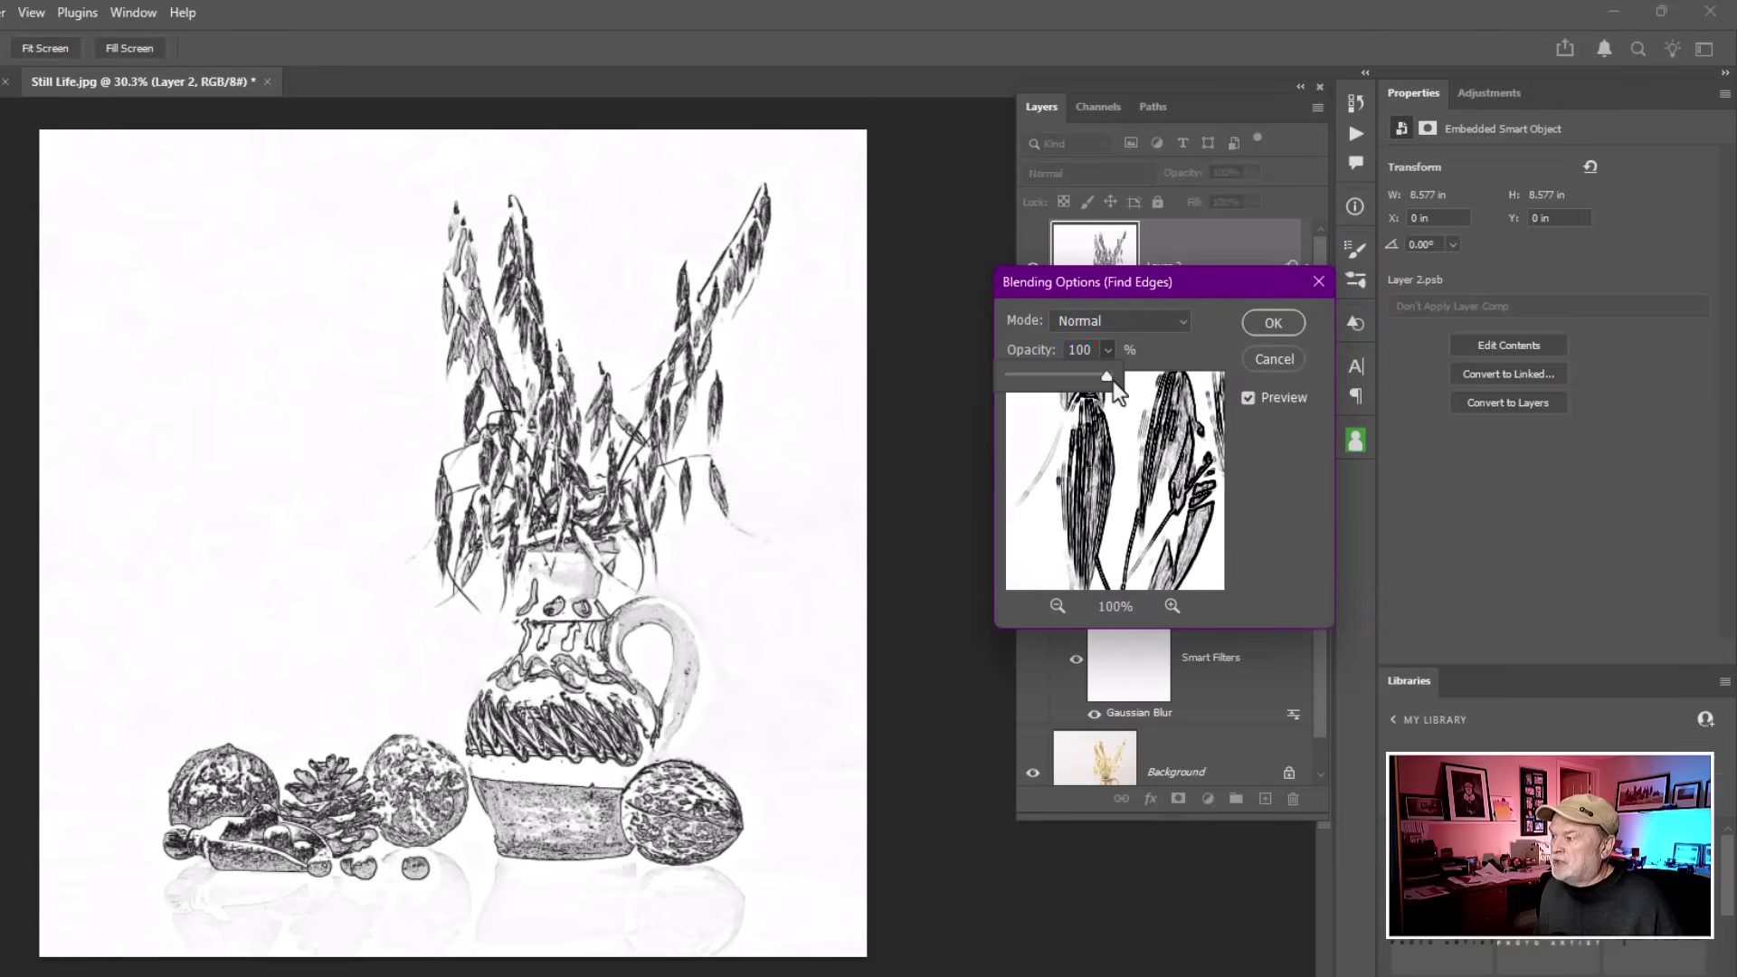
left_click_drag(1052, 378, 1032, 379)
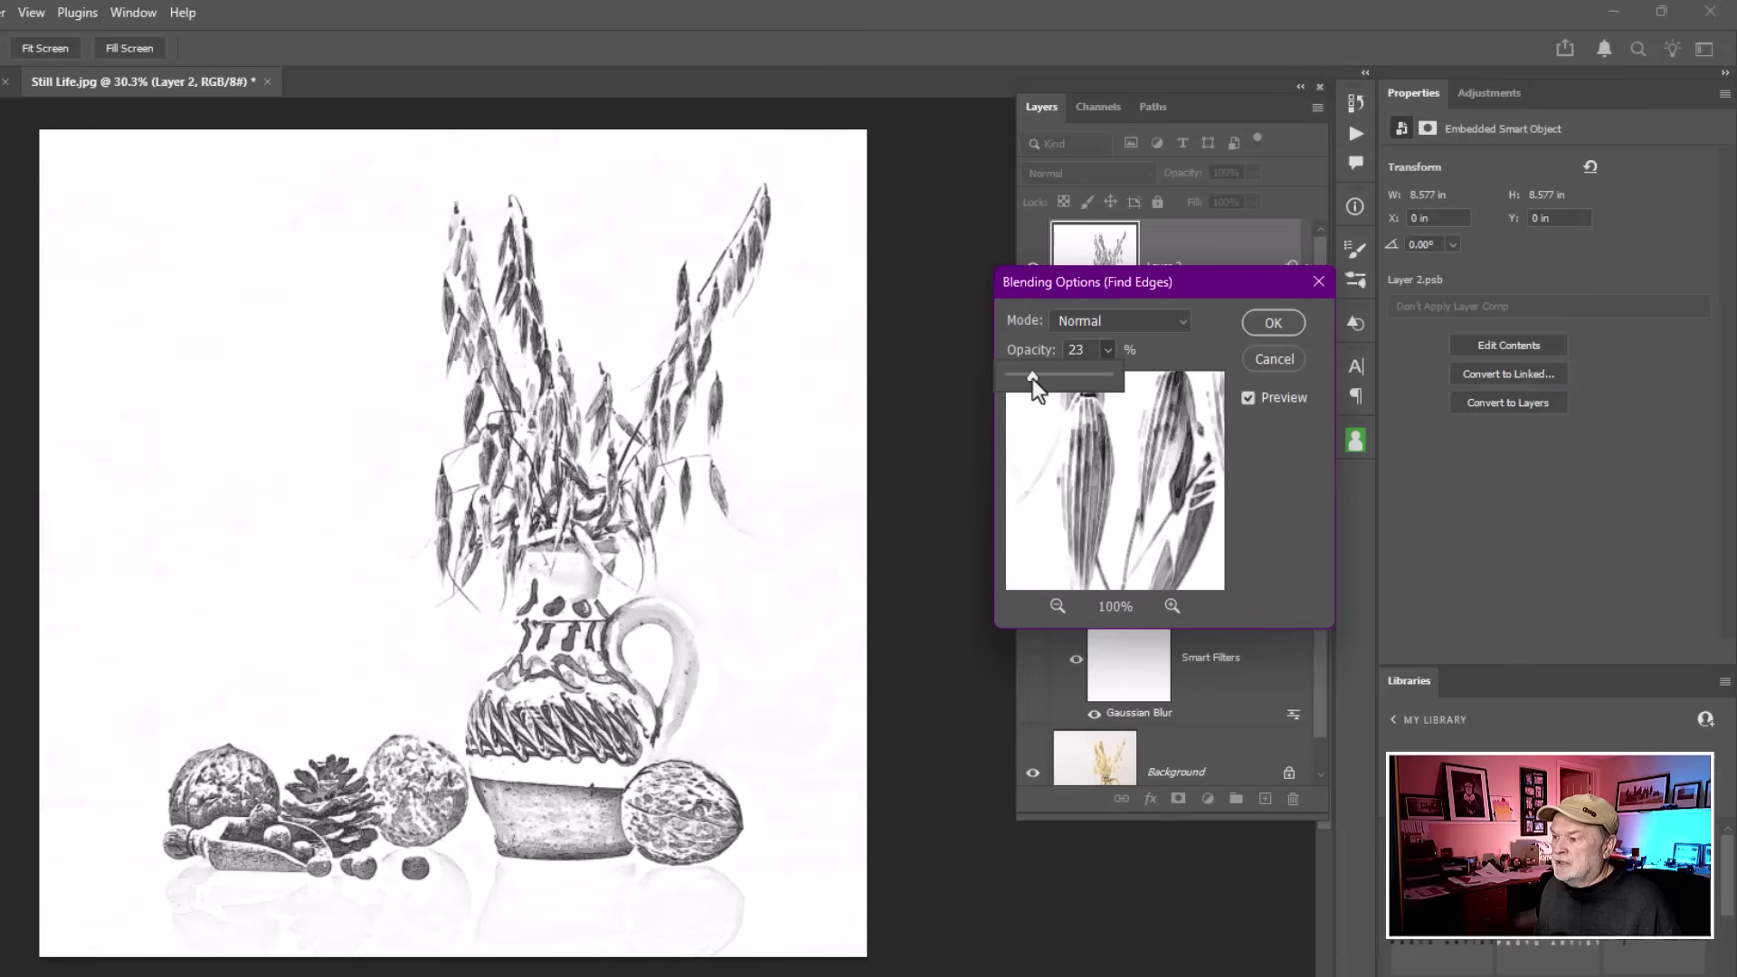
left_click(1109, 322)
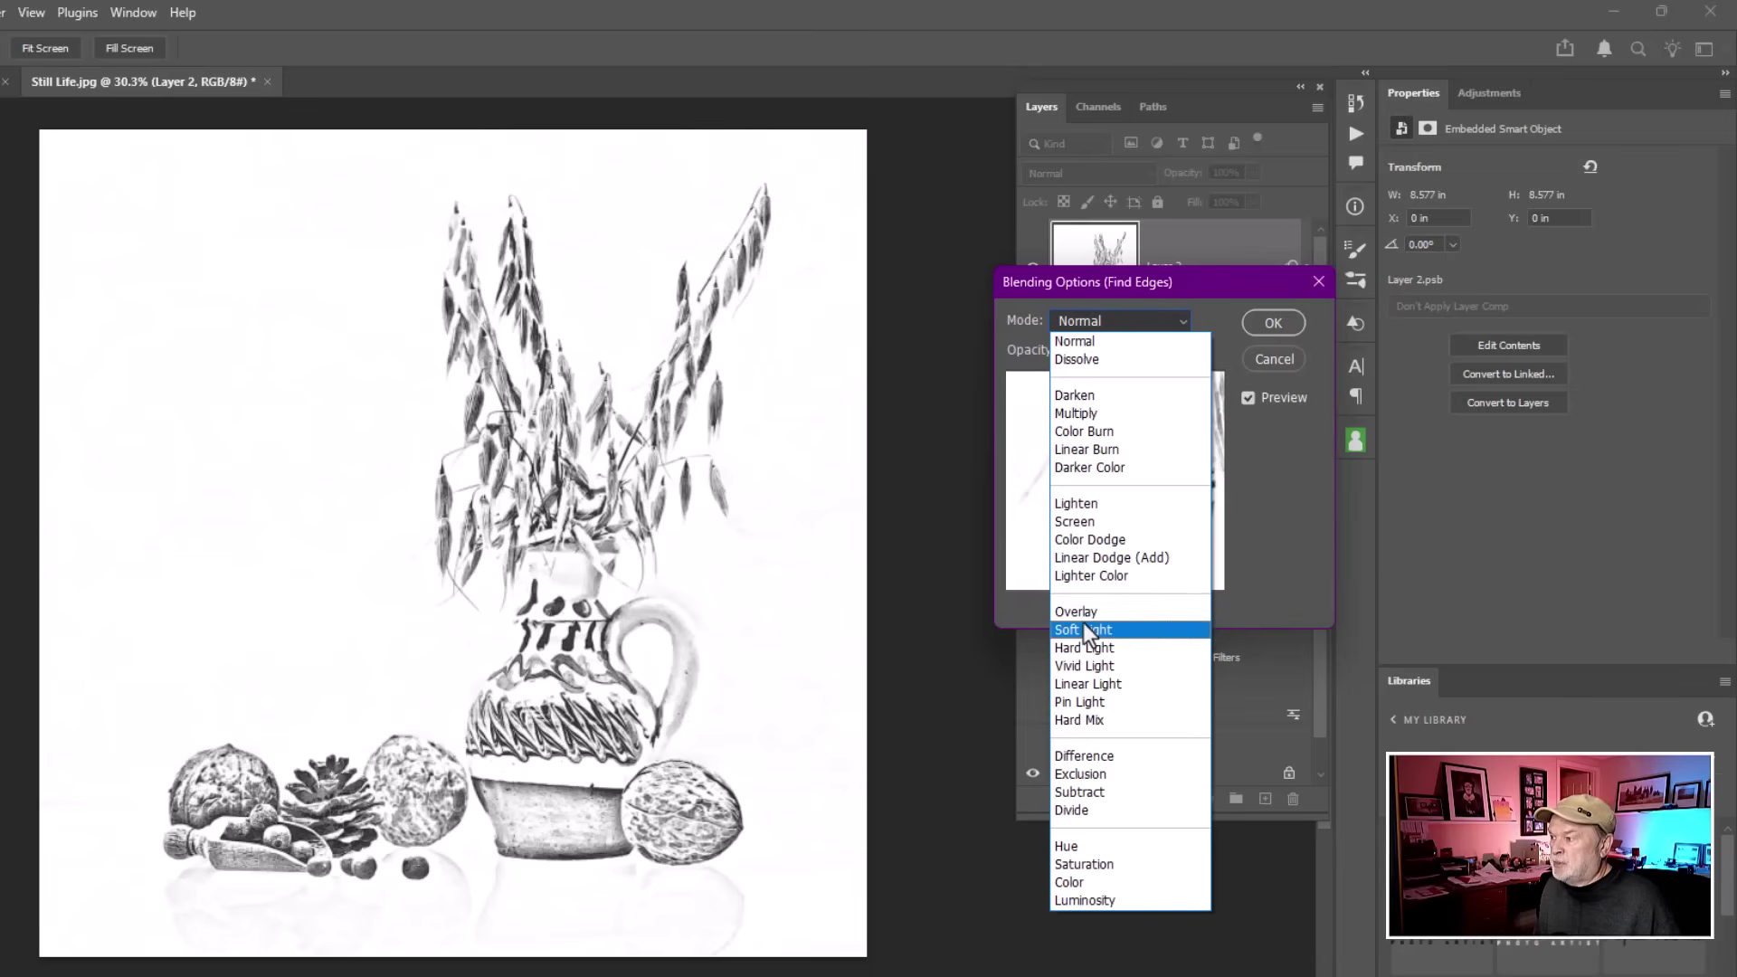
left_click(1221, 300)
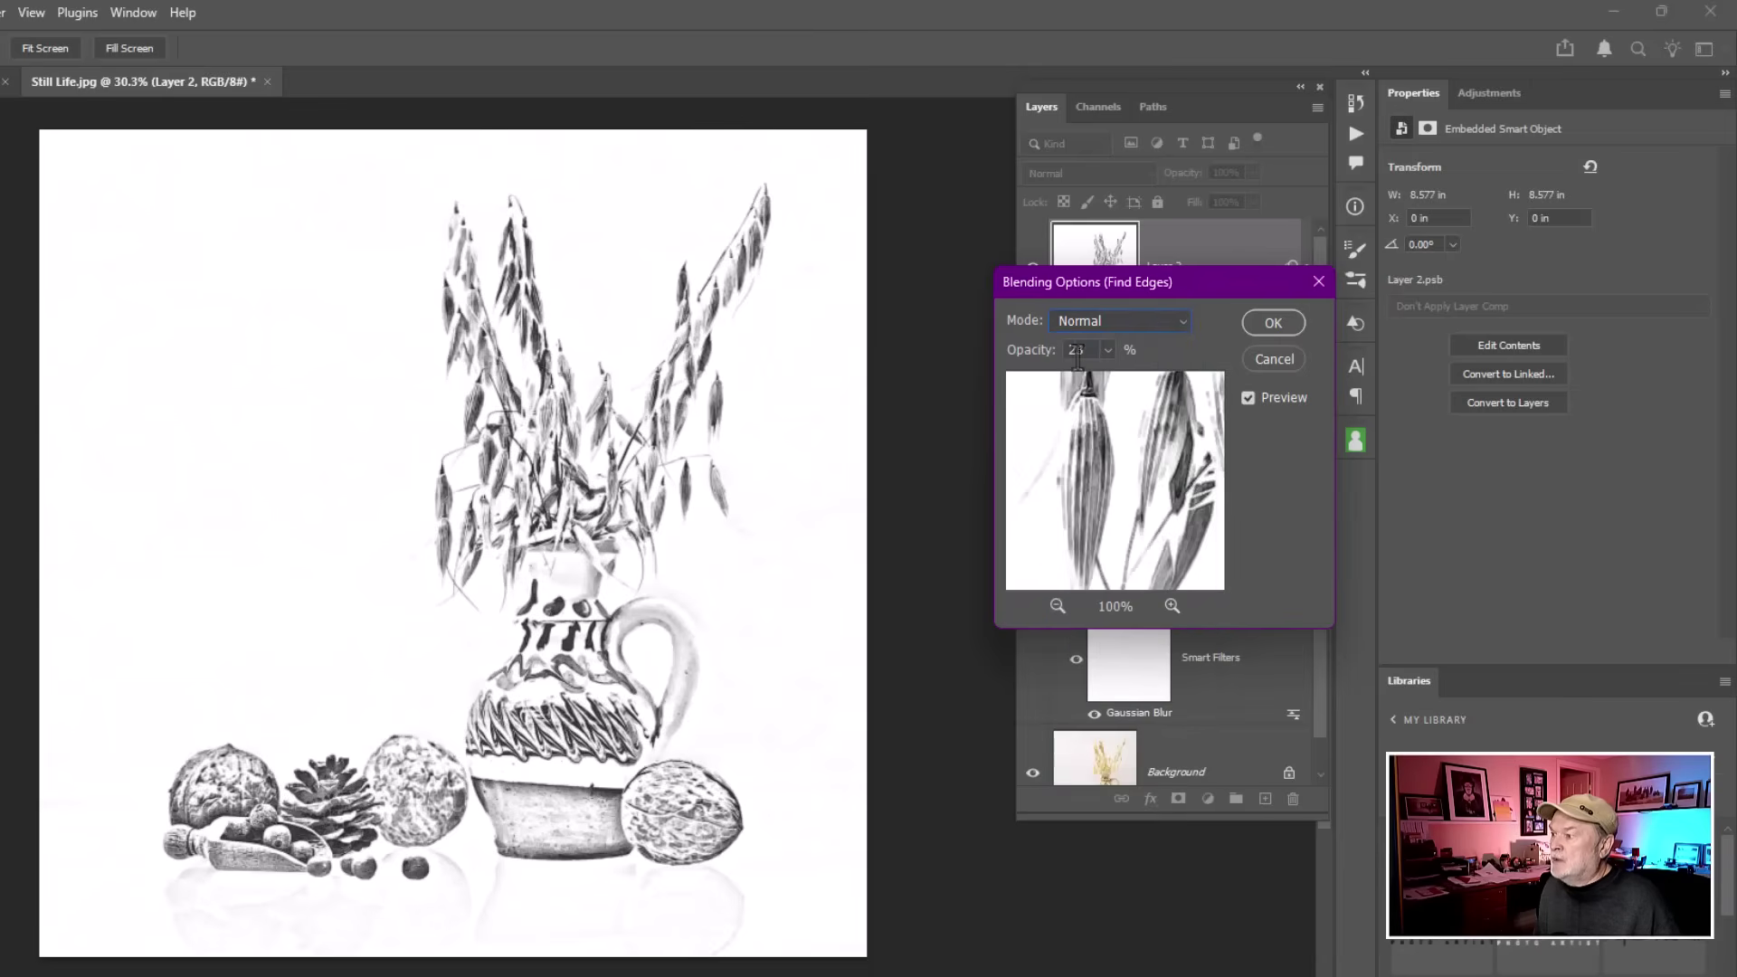
left_click(1108, 350)
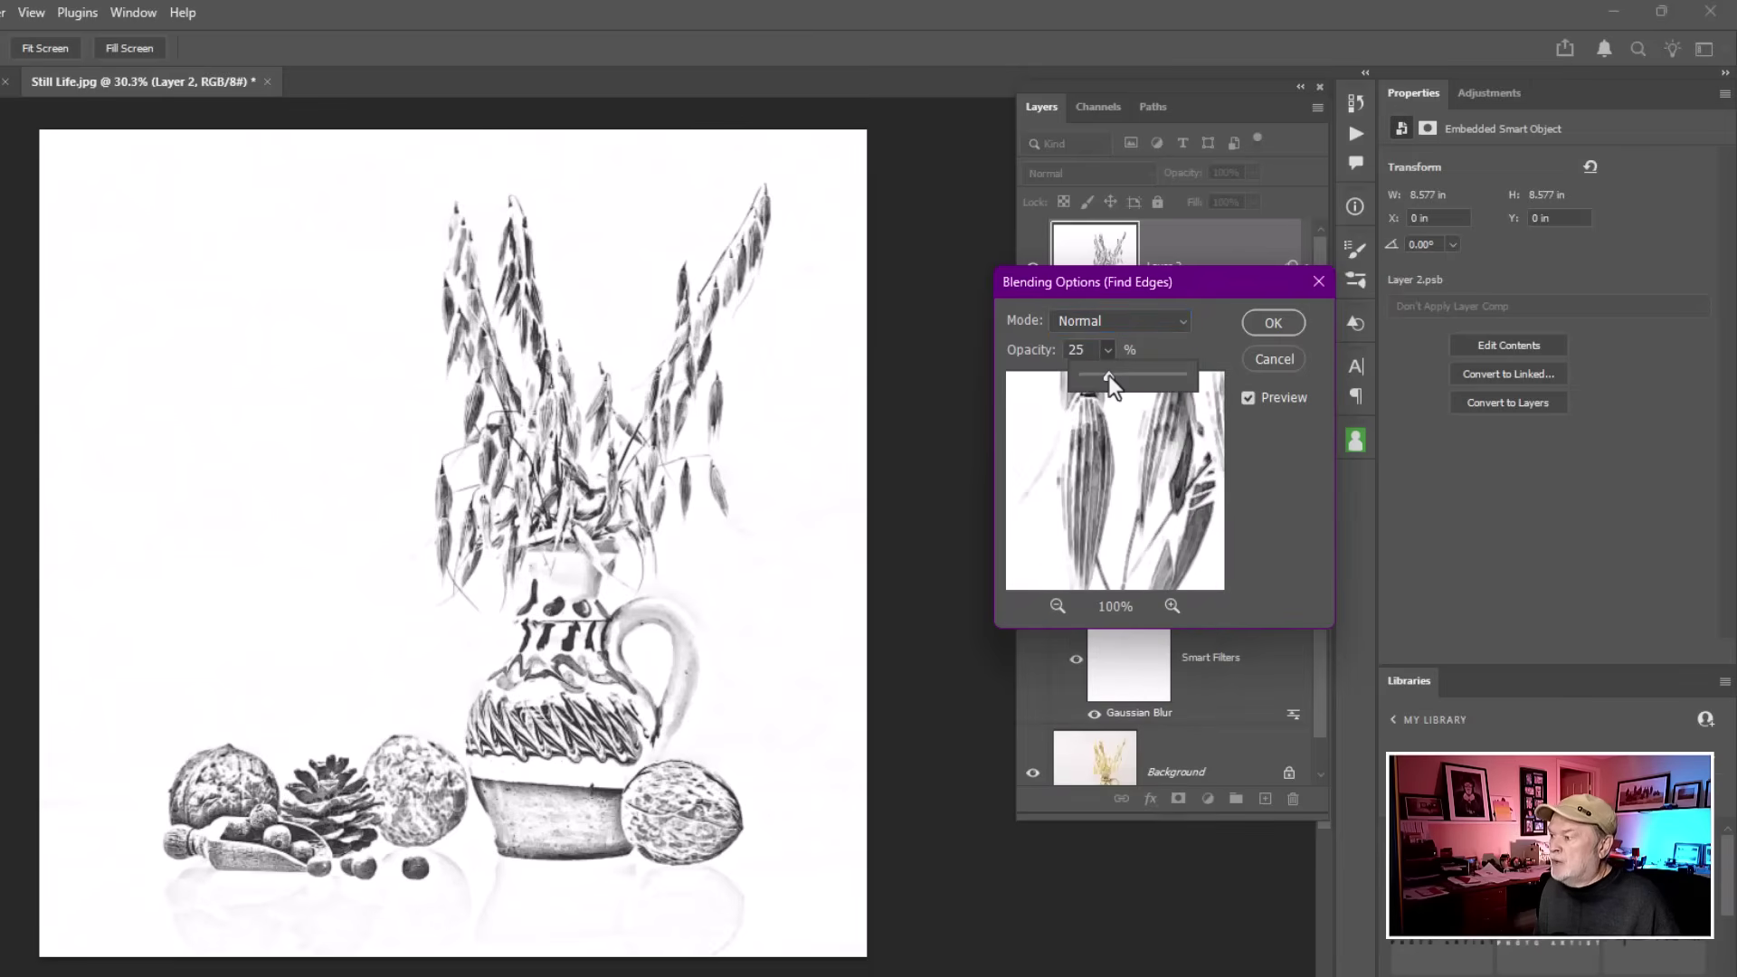
left_click_drag(1106, 377, 1215, 380)
Step: Blend Layer 2 in Overlay mode at 45% opacity, toggling its visibility to compare
left_click(1281, 327)
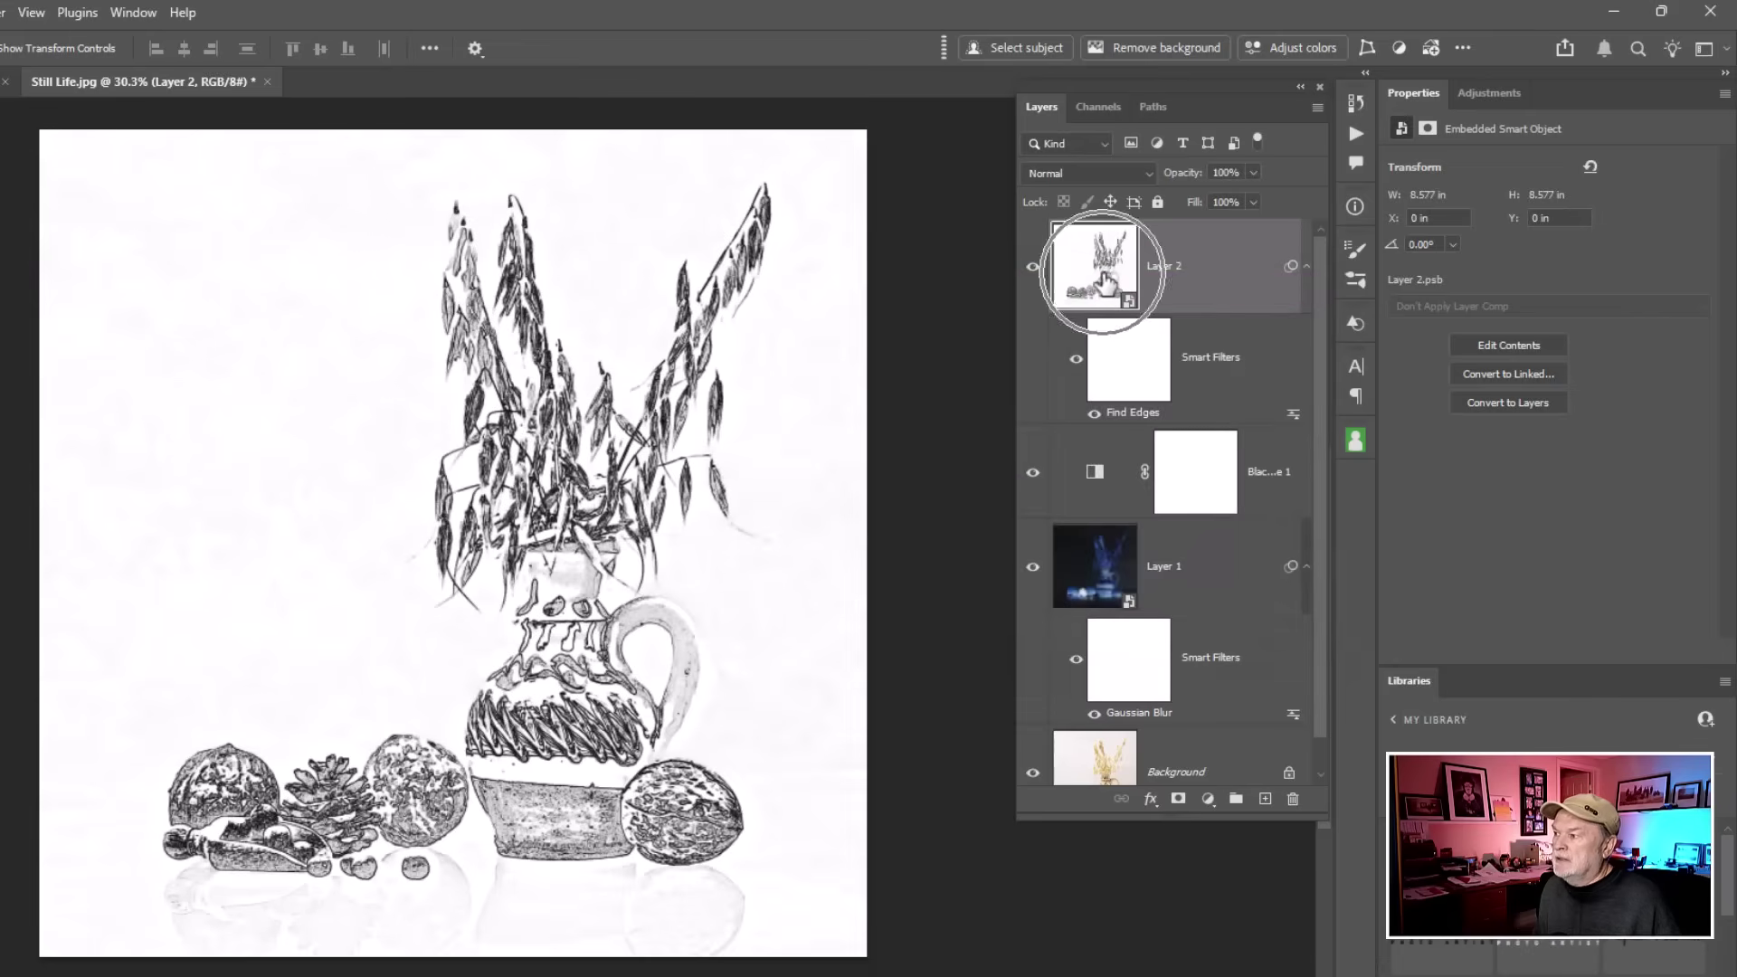
left_click(1097, 262)
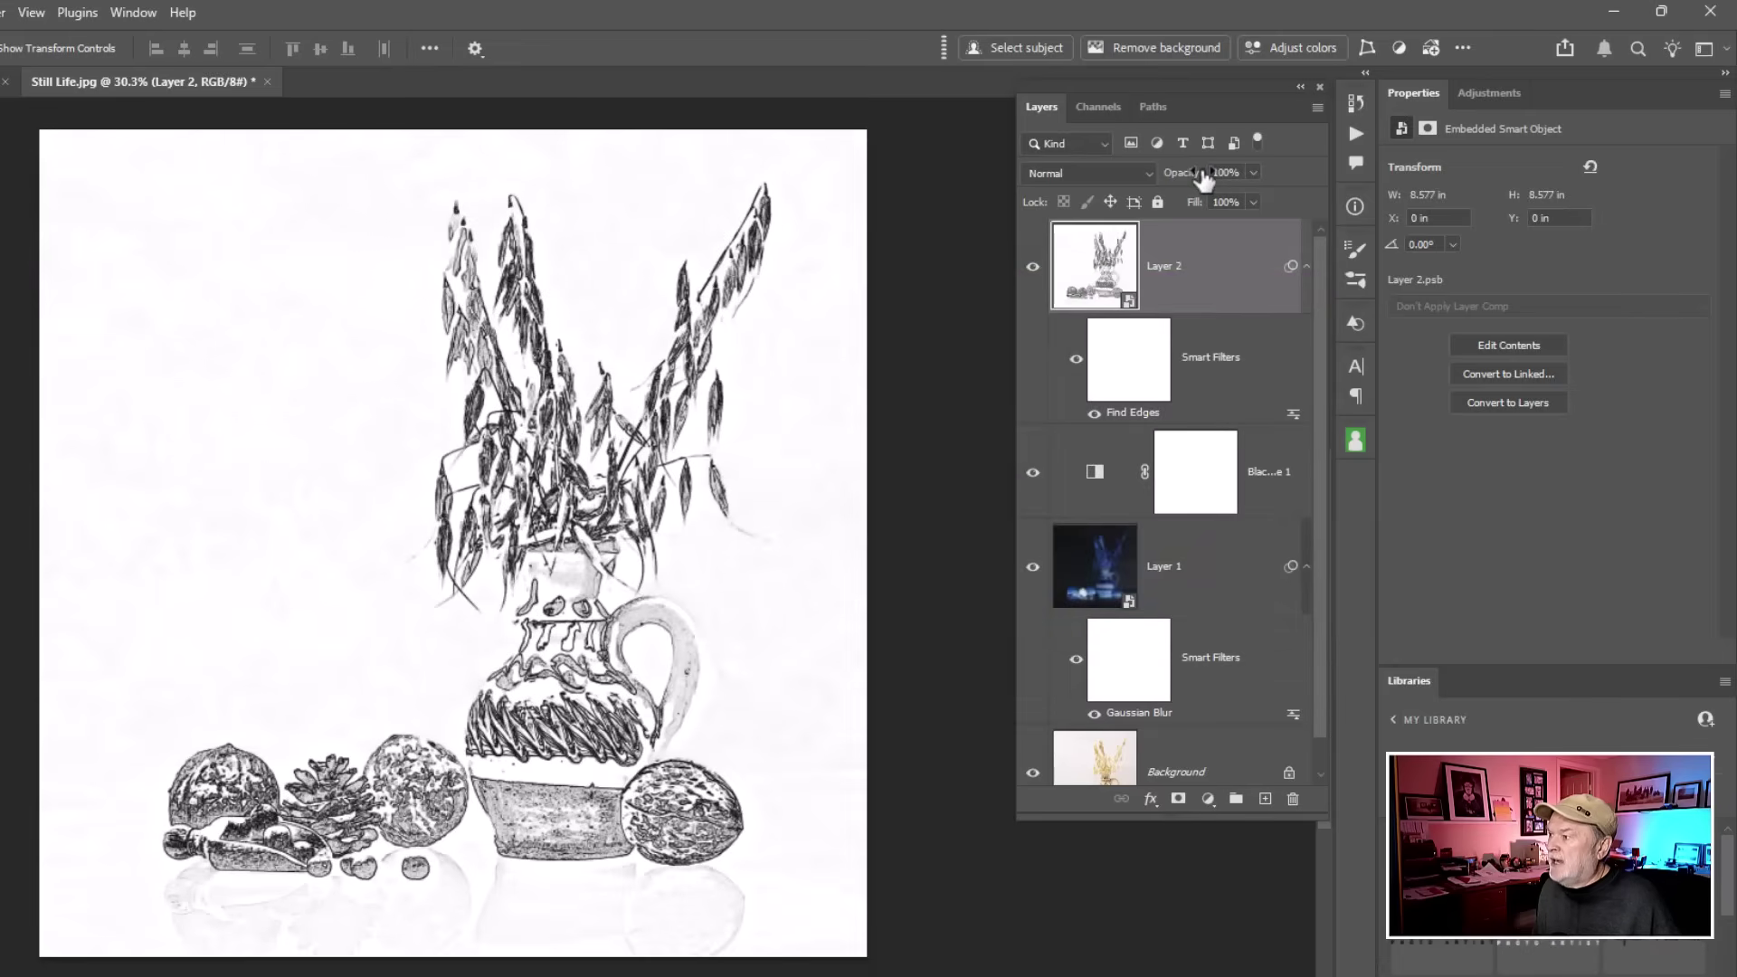
left_click_drag(1203, 181, 1173, 184)
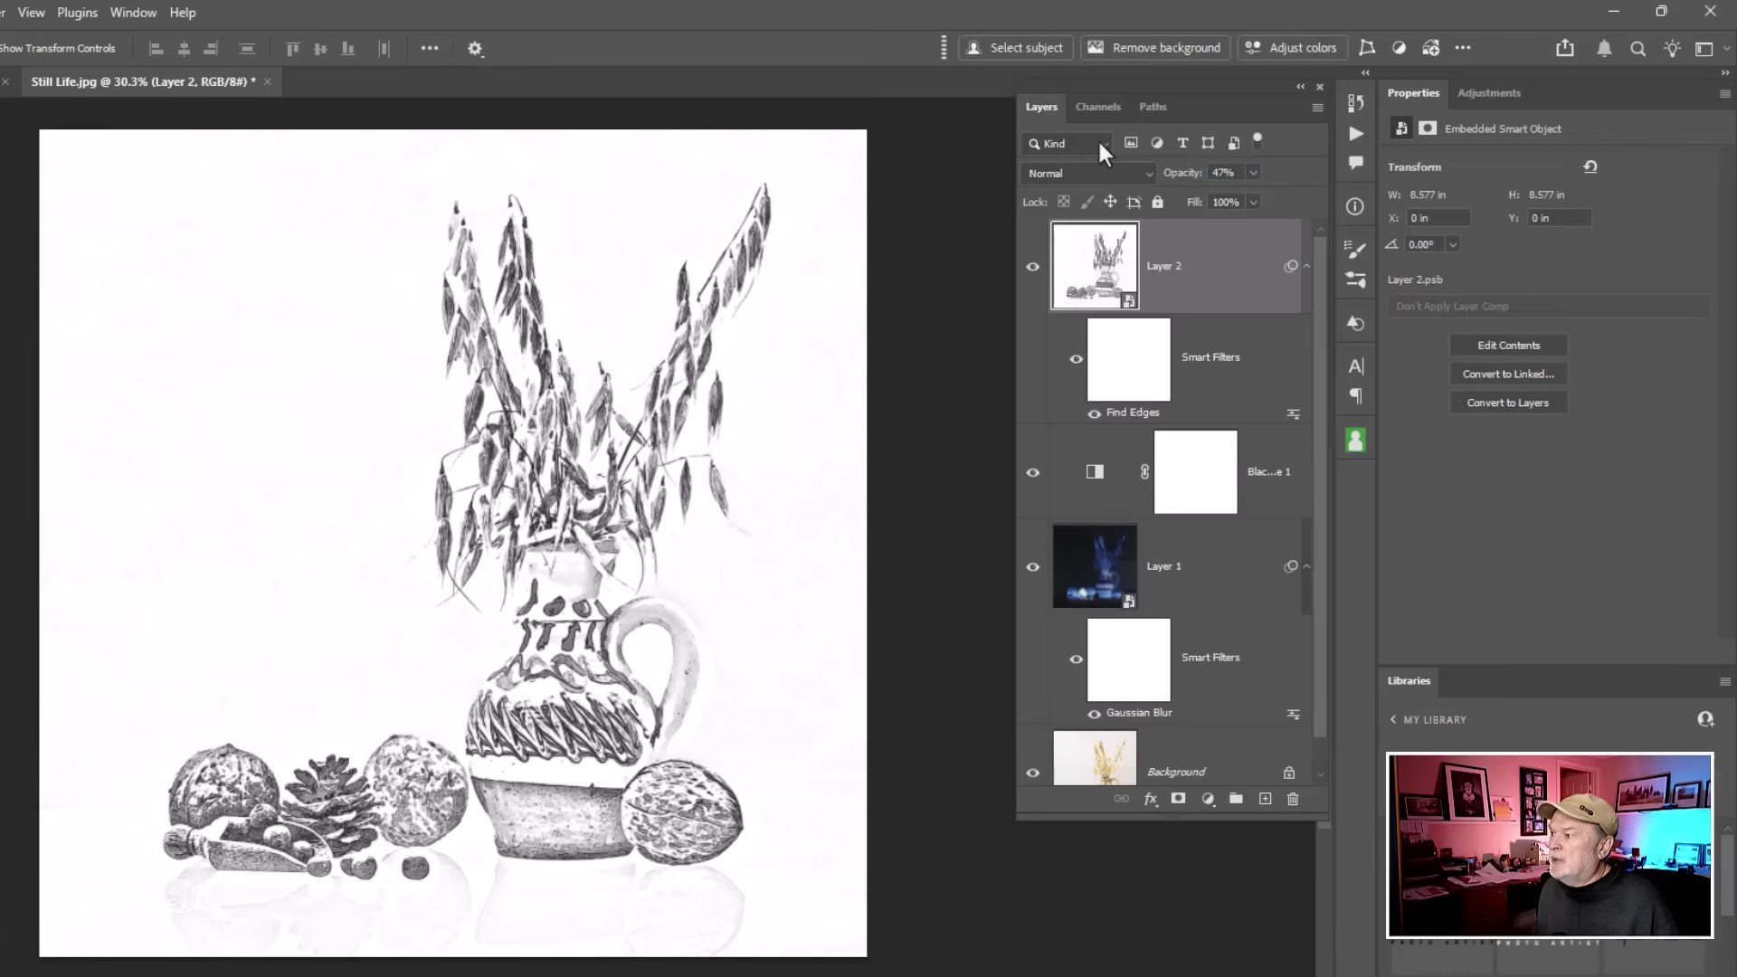
left_click(1115, 171)
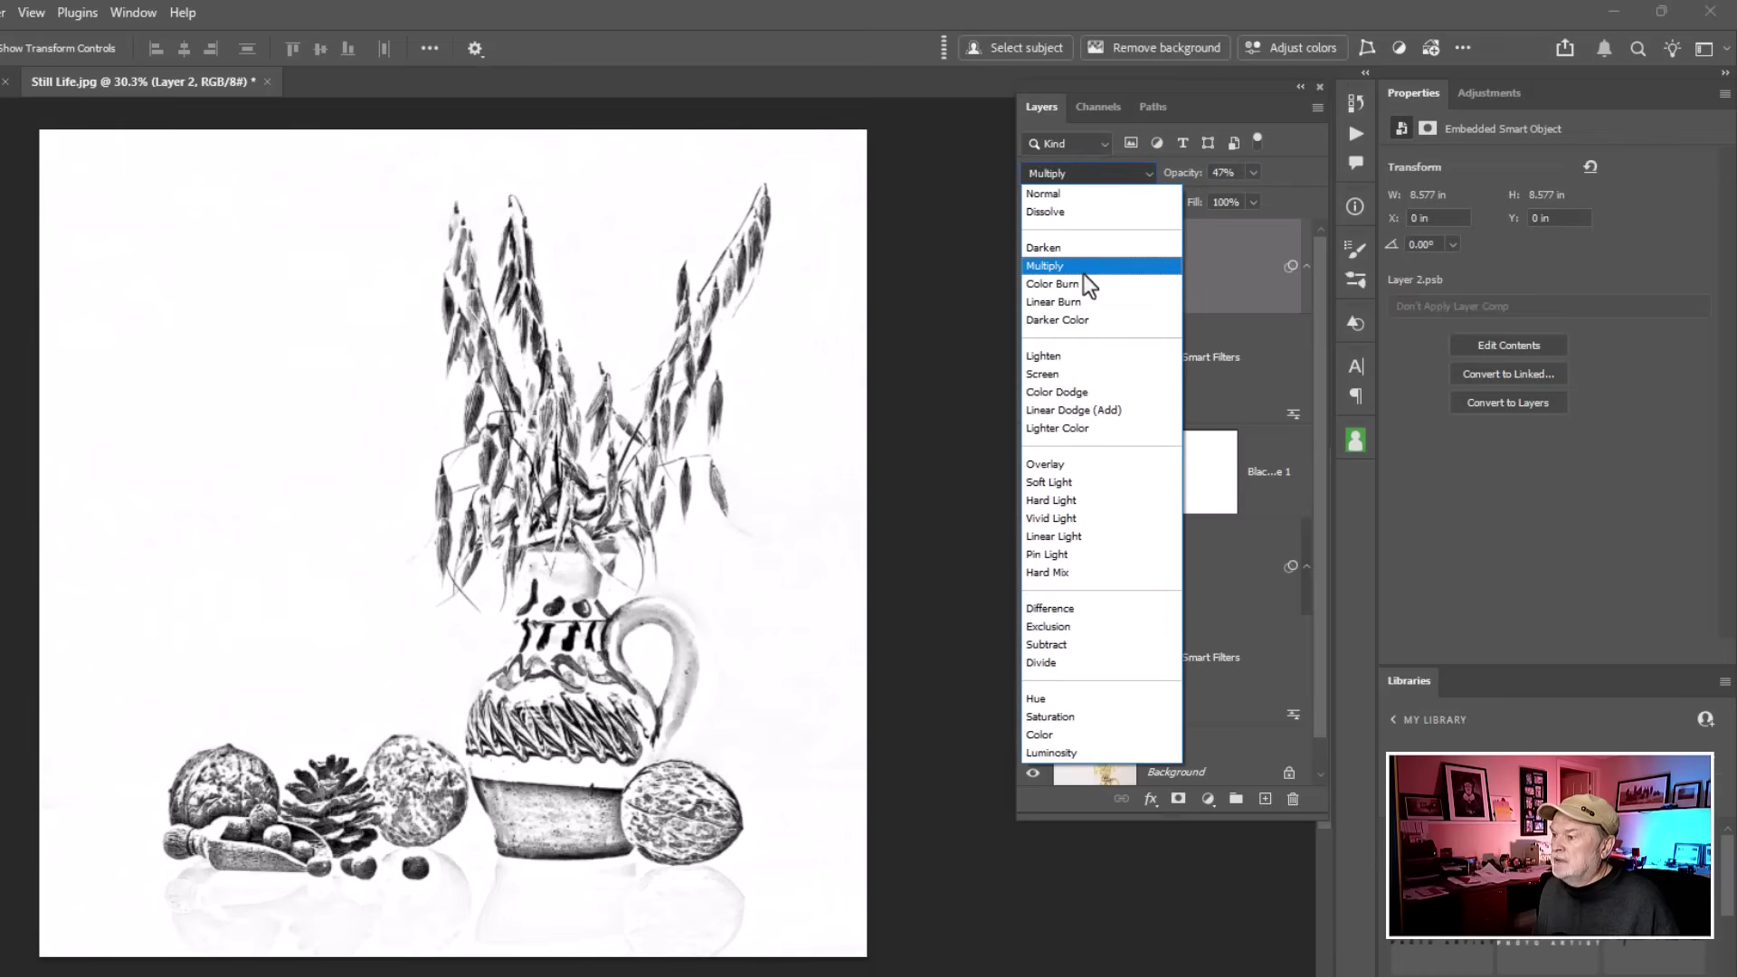
left_click(1053, 464)
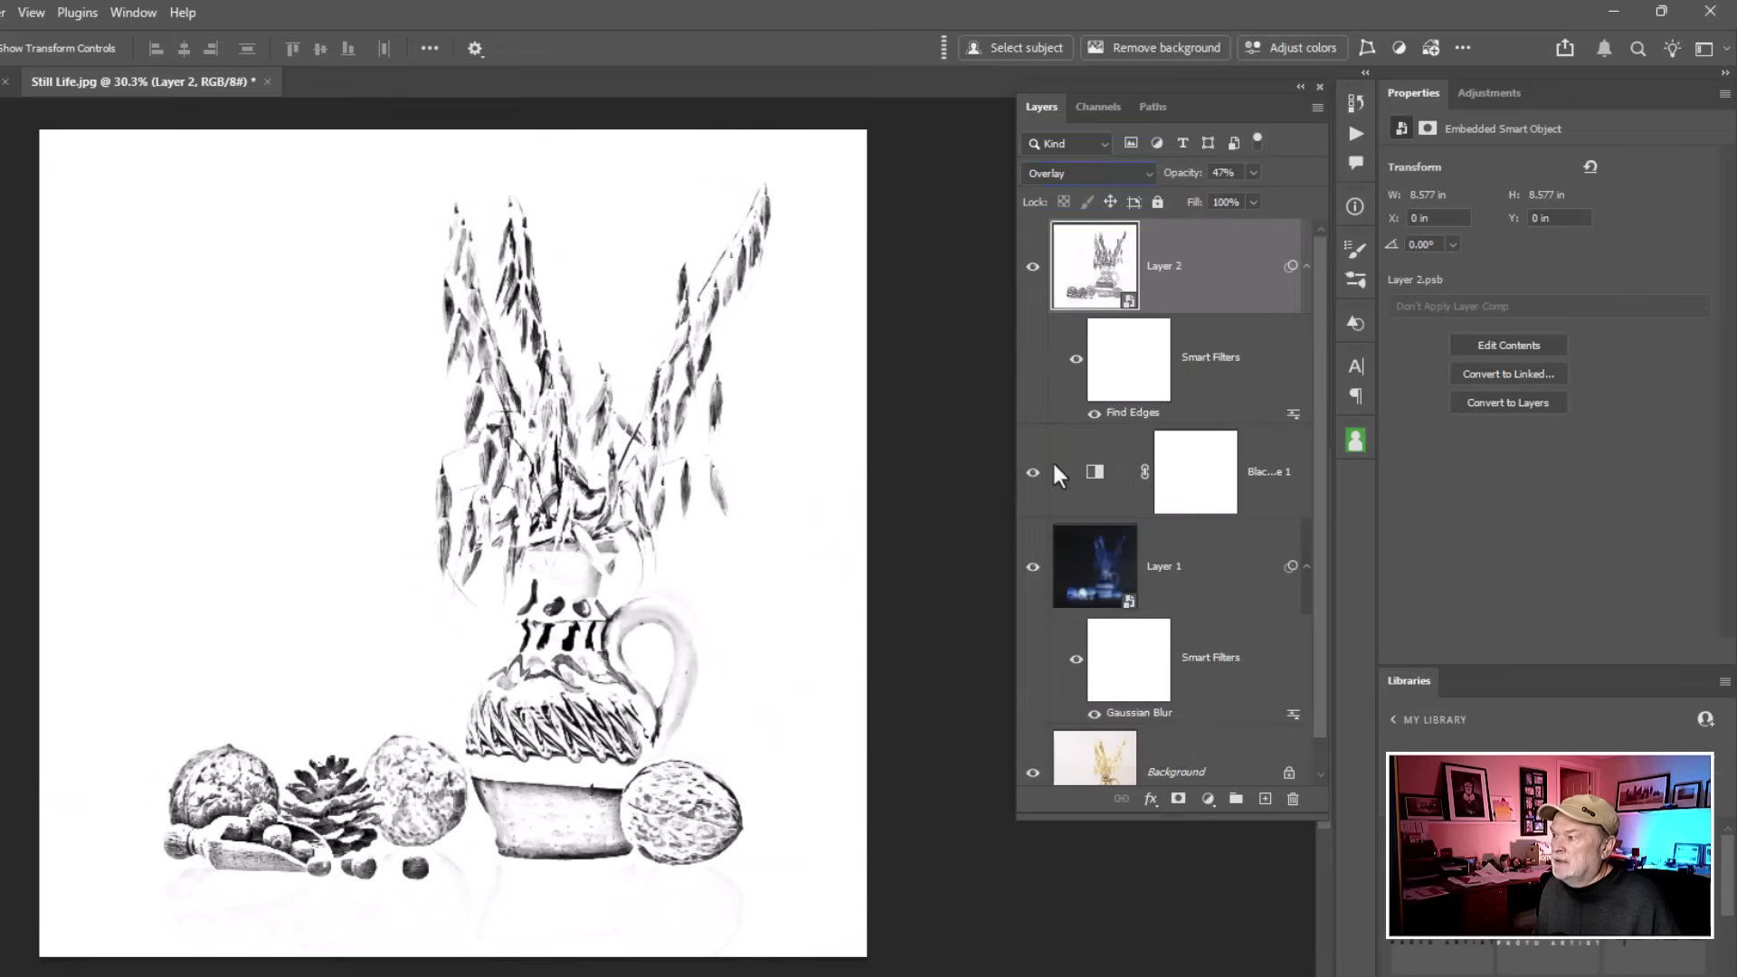
left_click(1032, 267)
left_click(1032, 267)
left_click(1032, 266)
left_click(1032, 267)
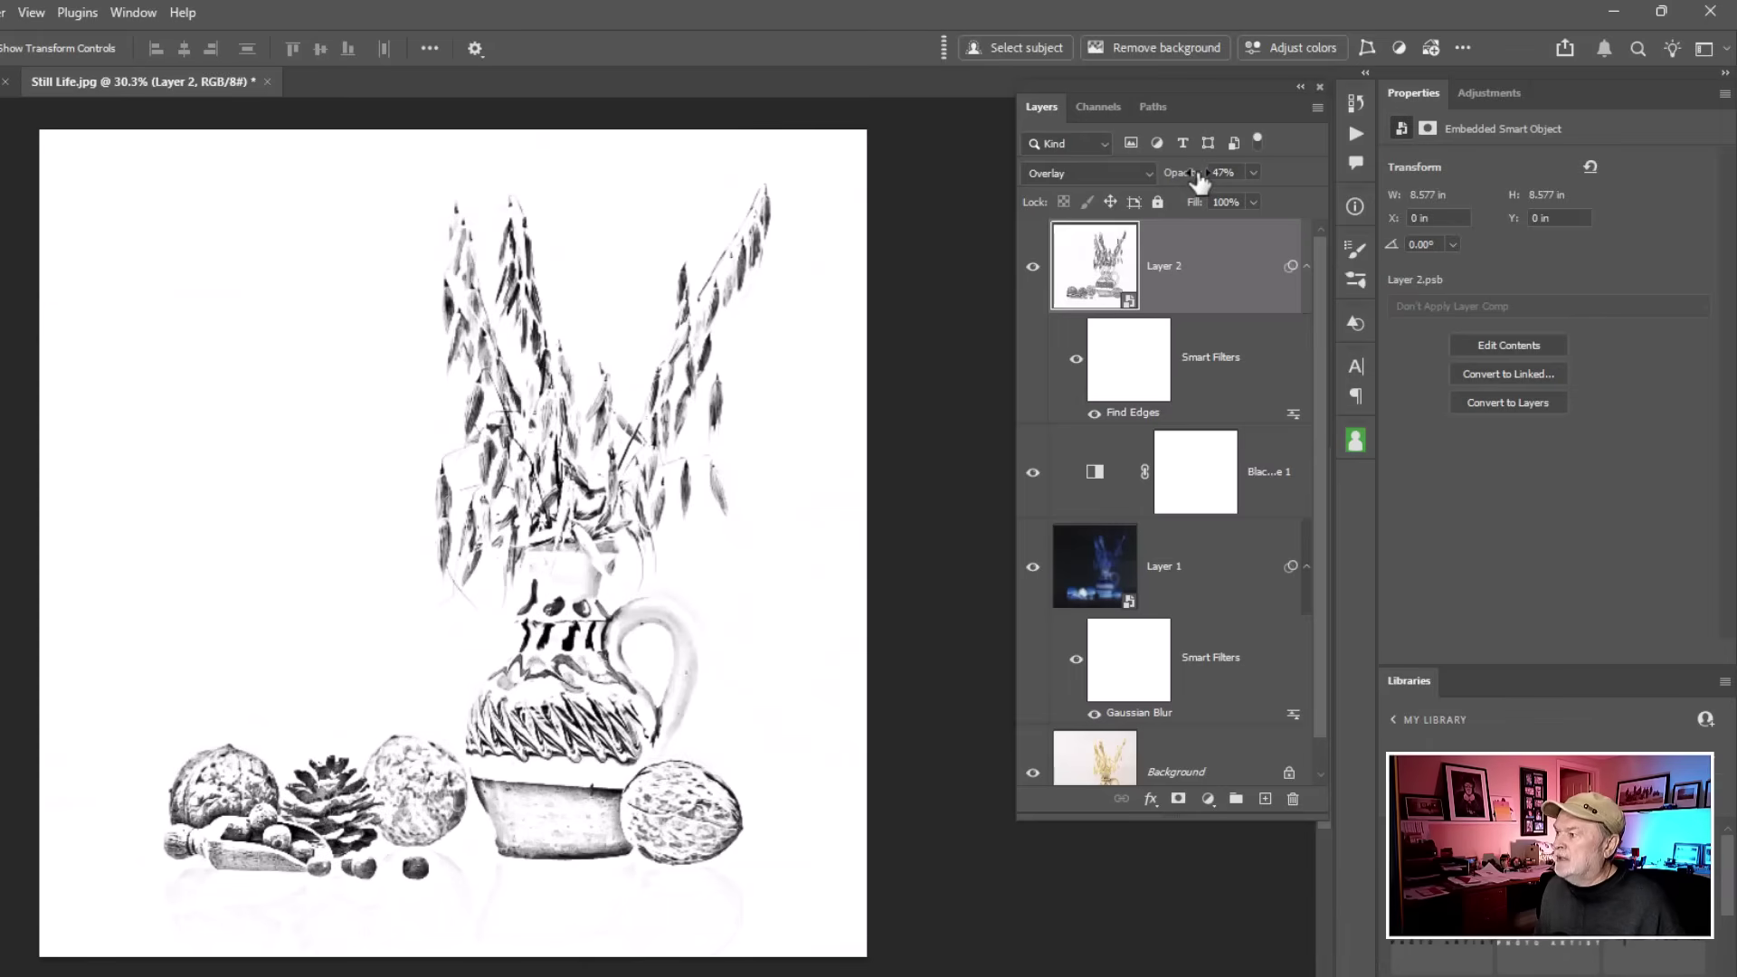
left_click_drag(1200, 180, 1180, 184)
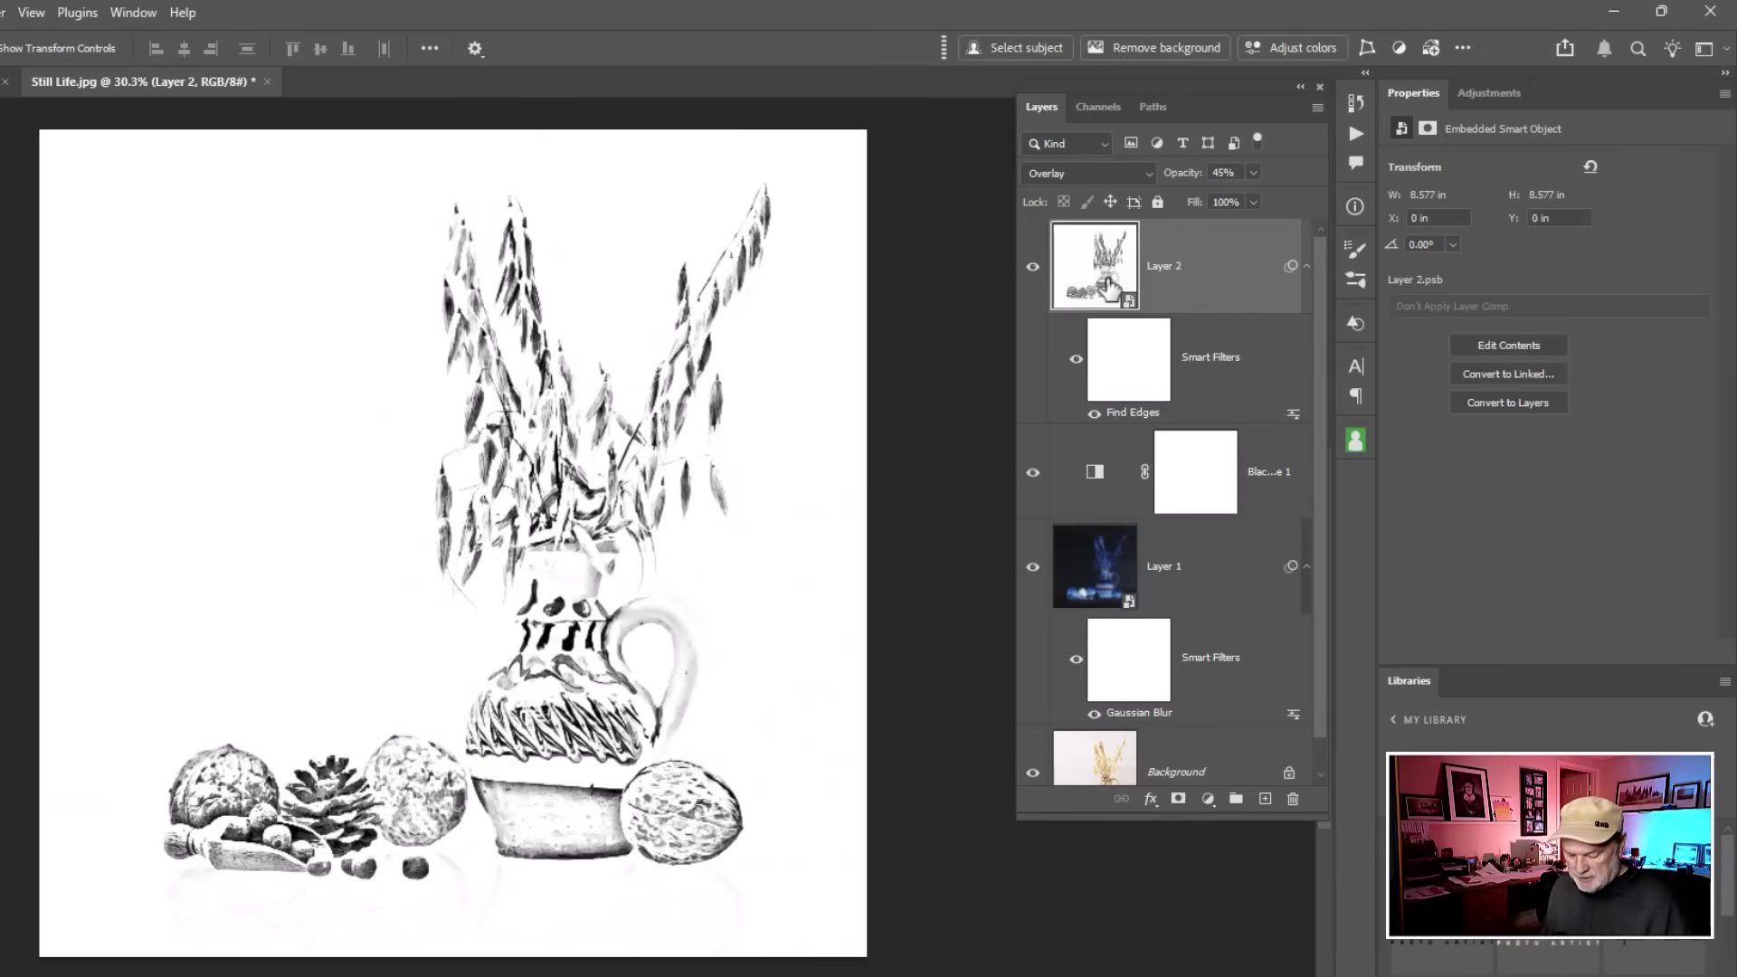
Step: Stamp the visible layers into Layer 3 and drag it onto the Landscape Sketch Pad document
key("ctrl+shift+alt+e")
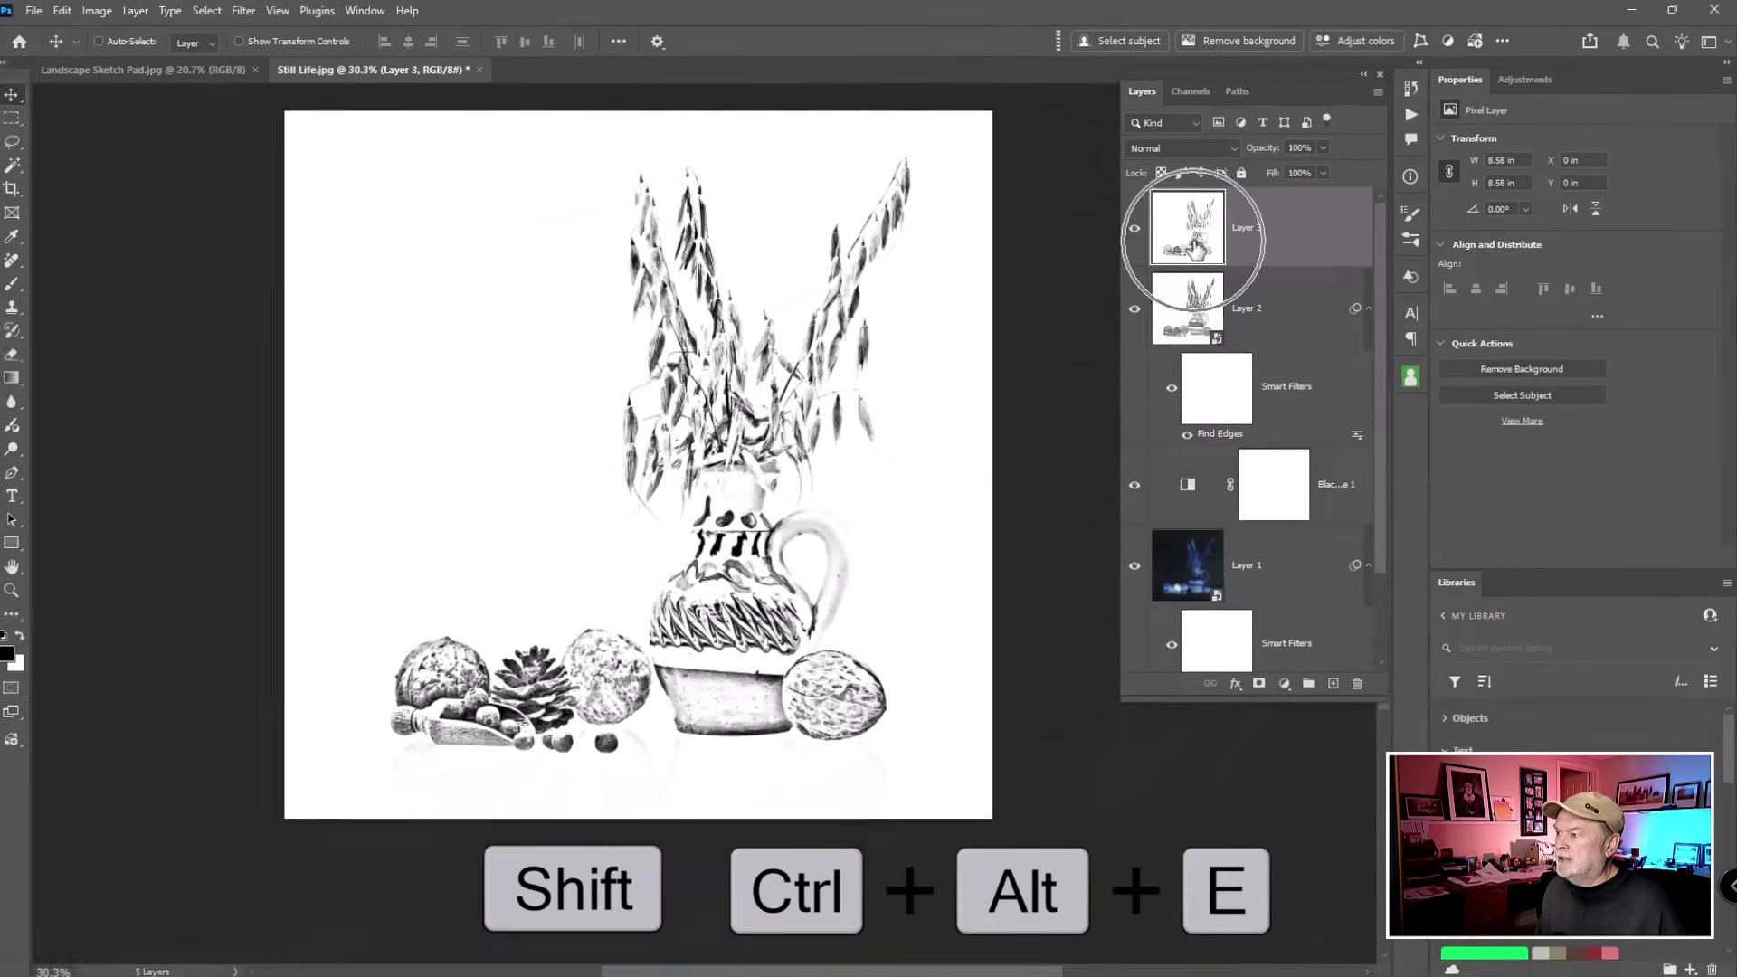
left_click(128, 69)
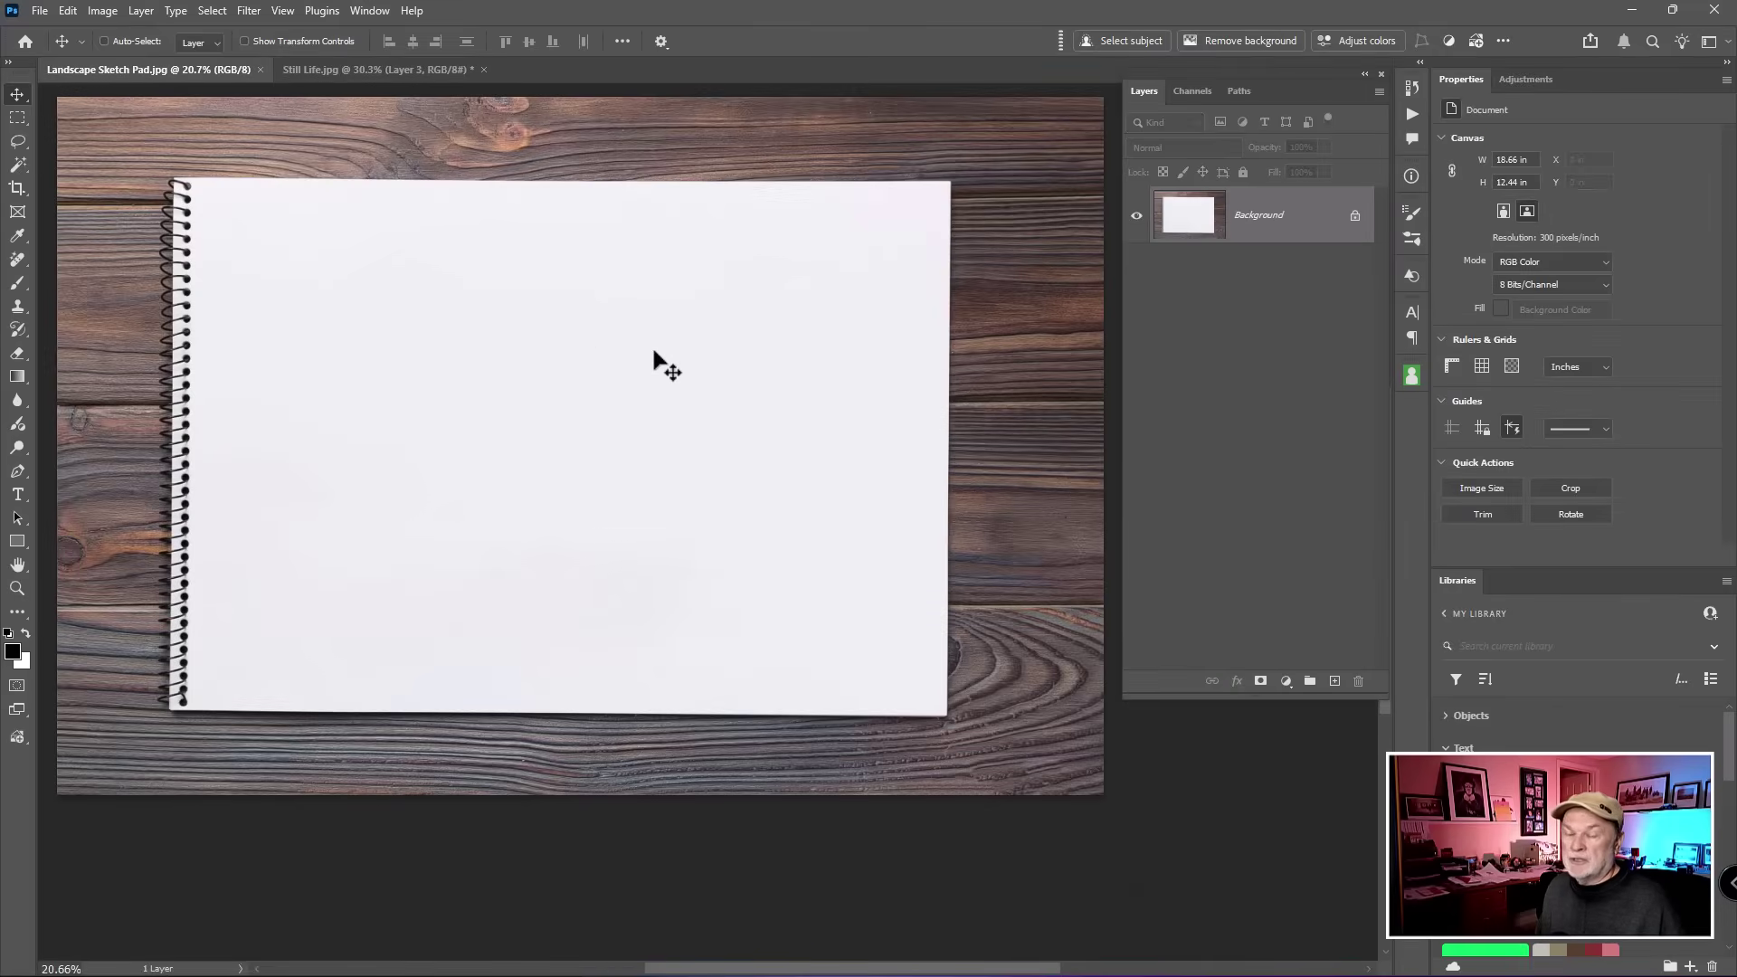
left_click(411, 72)
left_click(1194, 237)
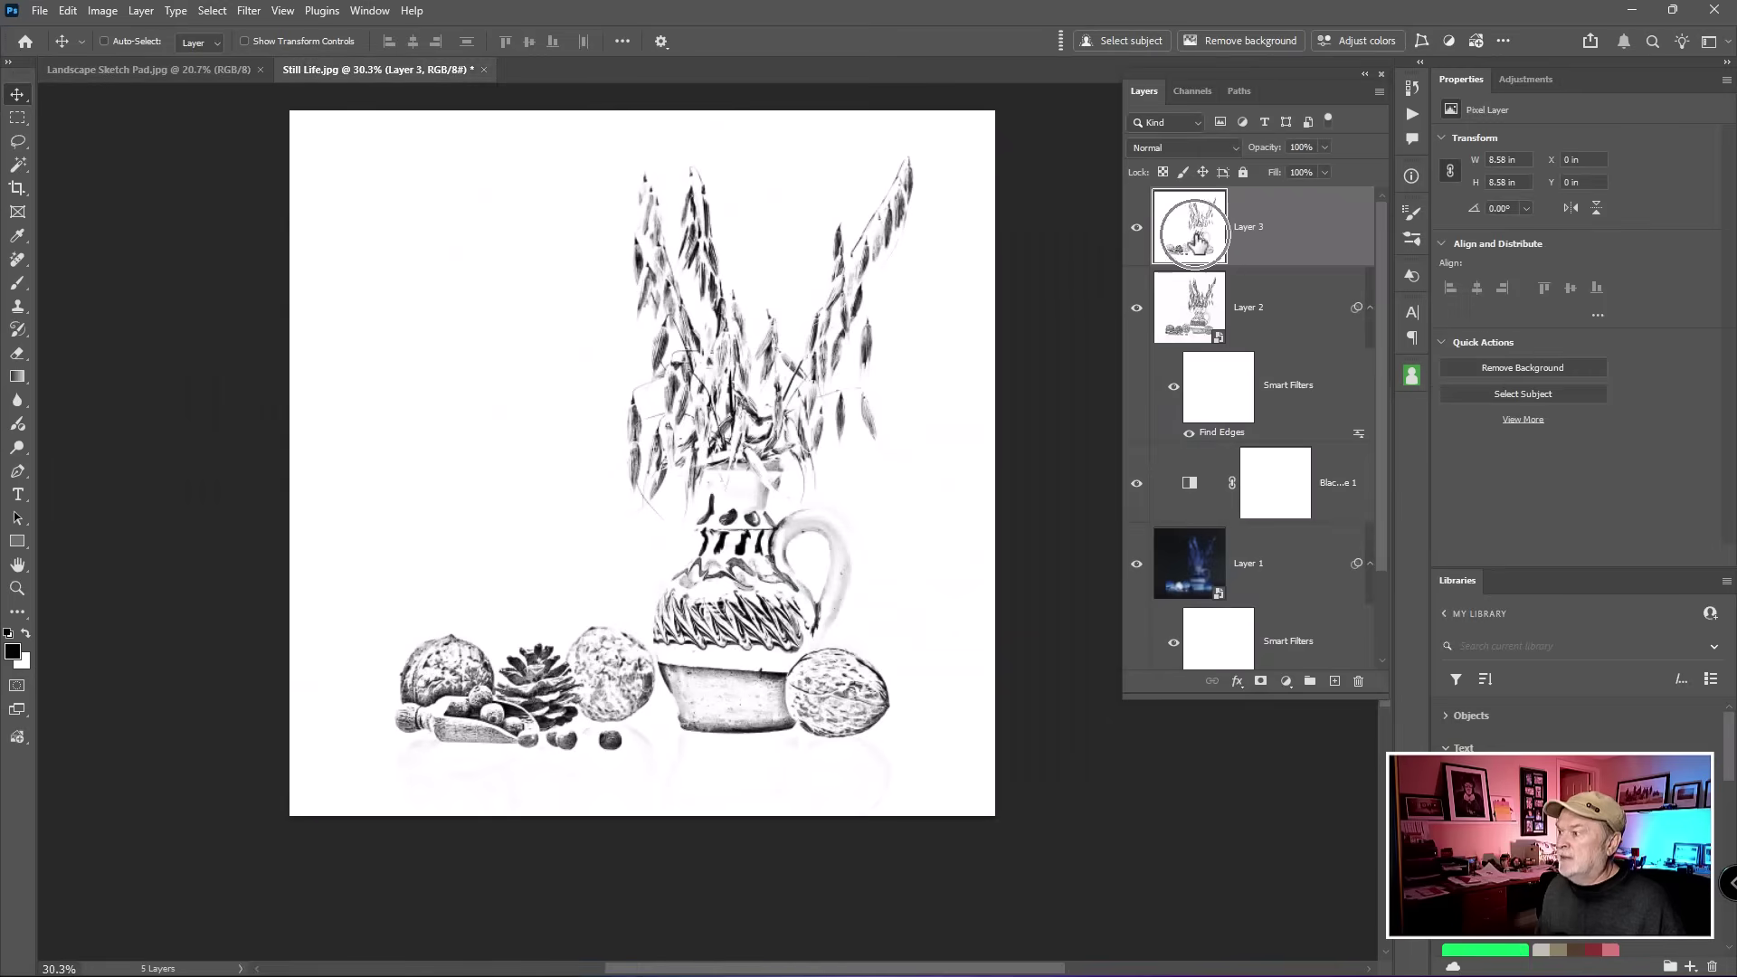
mouse_move(1195, 242)
left_mouse_down()
mouse_move(707, 271)
mouse_move(290, 169)
mouse_move(226, 70)
mouse_move(586, 461)
left_mouse_up()
Step: Enlarge the placed sketch to about 103.2% and position it on the sketch pad page
key("ctrl+t")
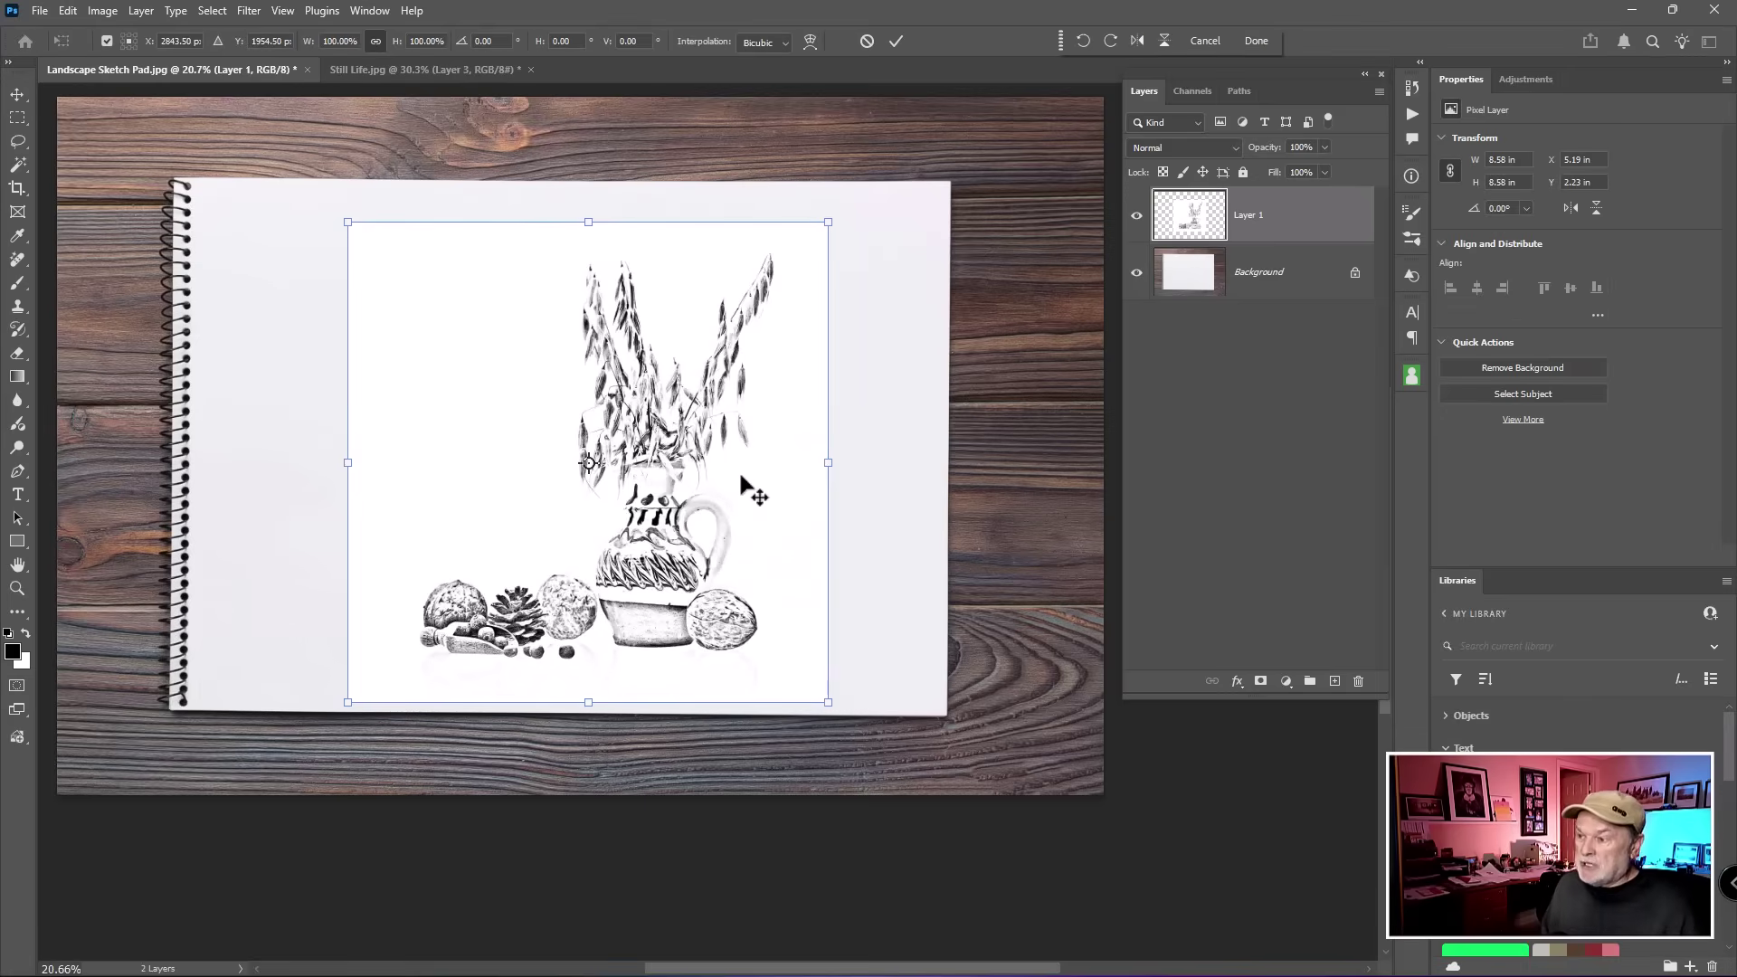
left_click_drag(749, 474, 720, 456)
left_click_drag(789, 688, 811, 699)
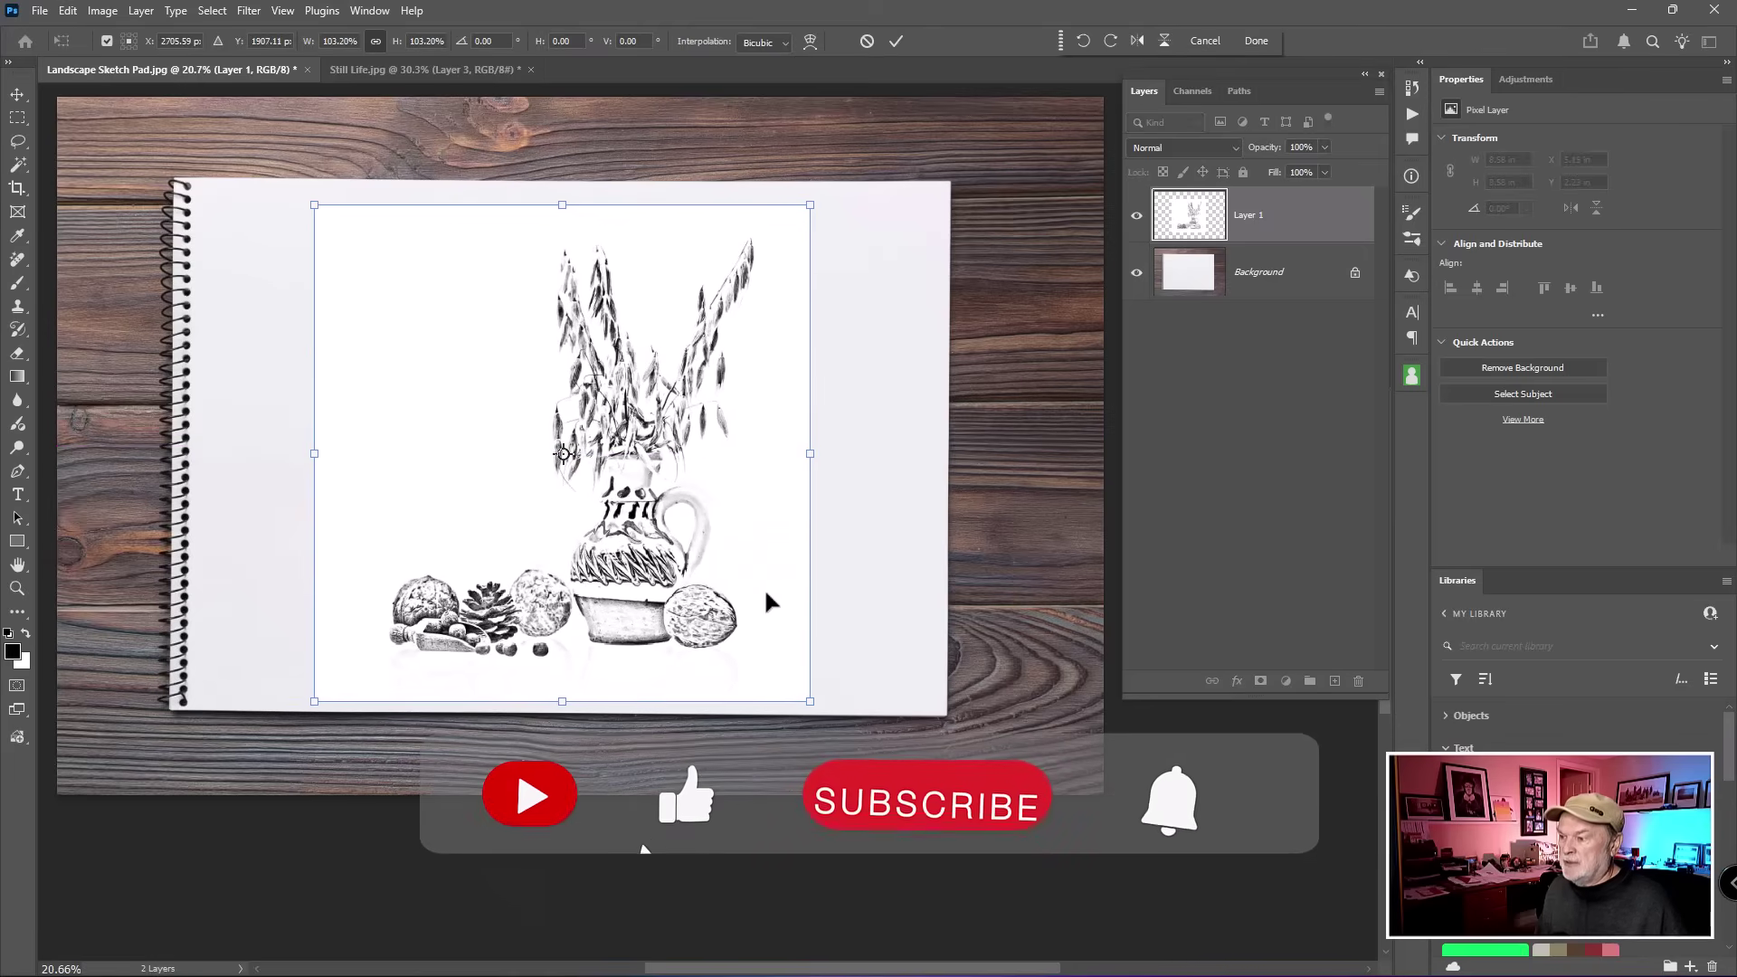
left_click_drag(768, 589, 785, 561)
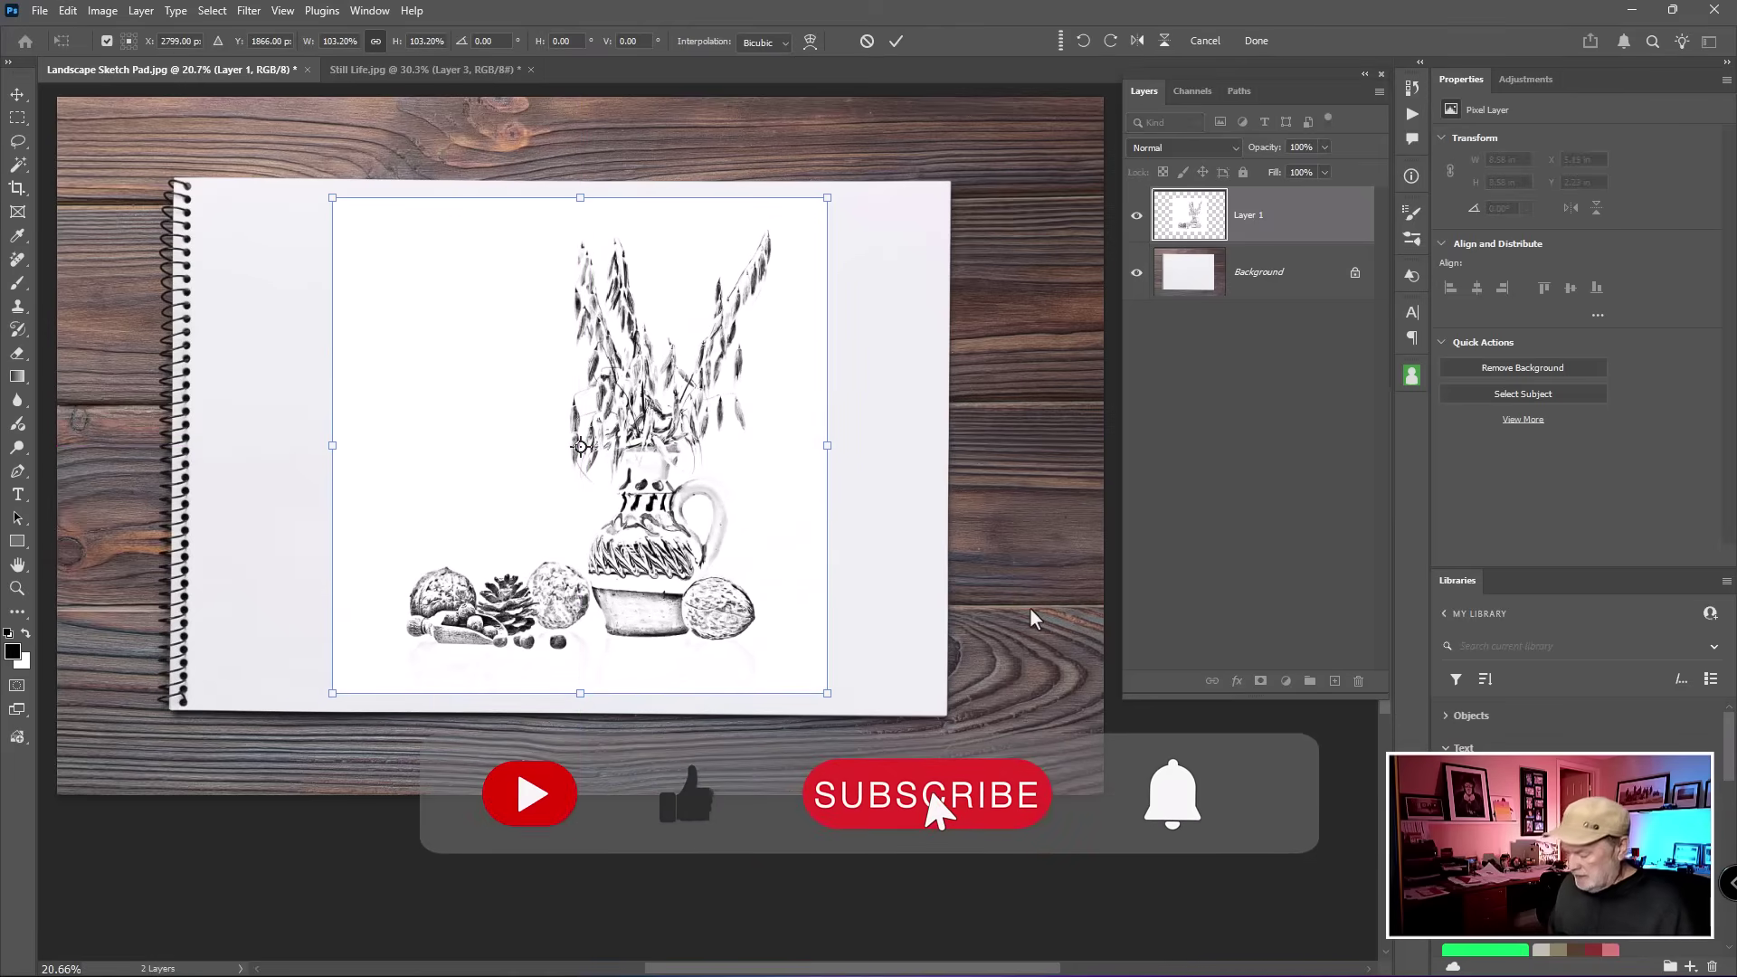
key("Return")
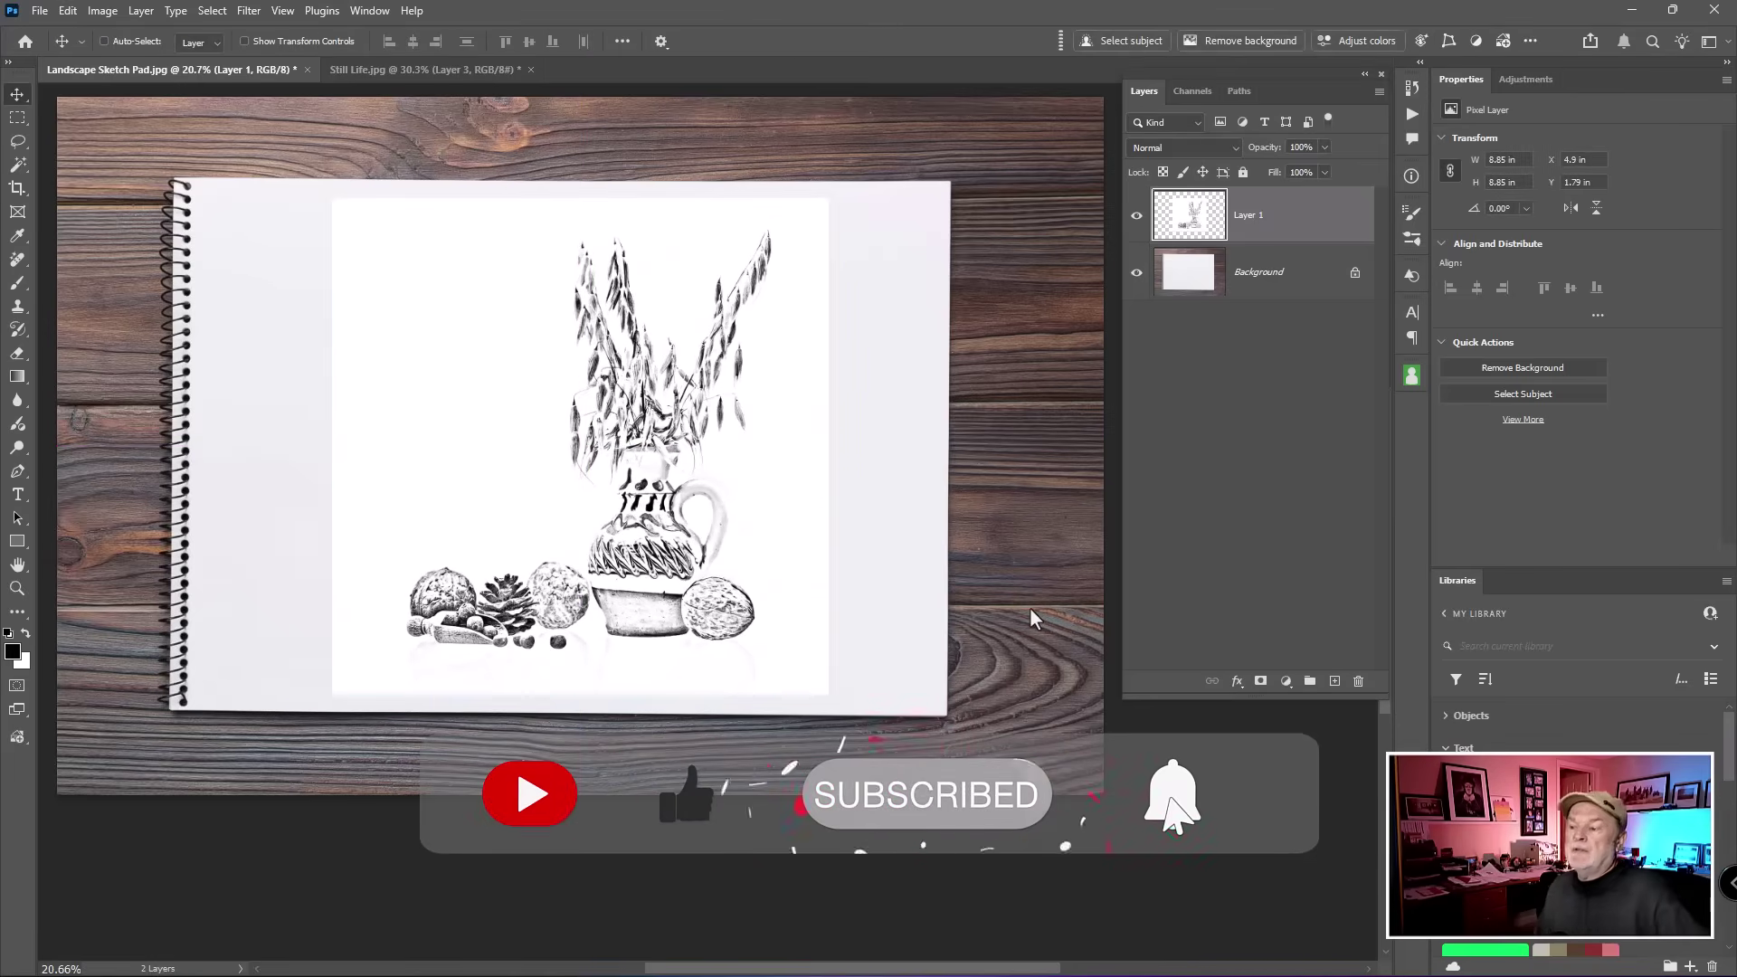
left_click(1239, 148)
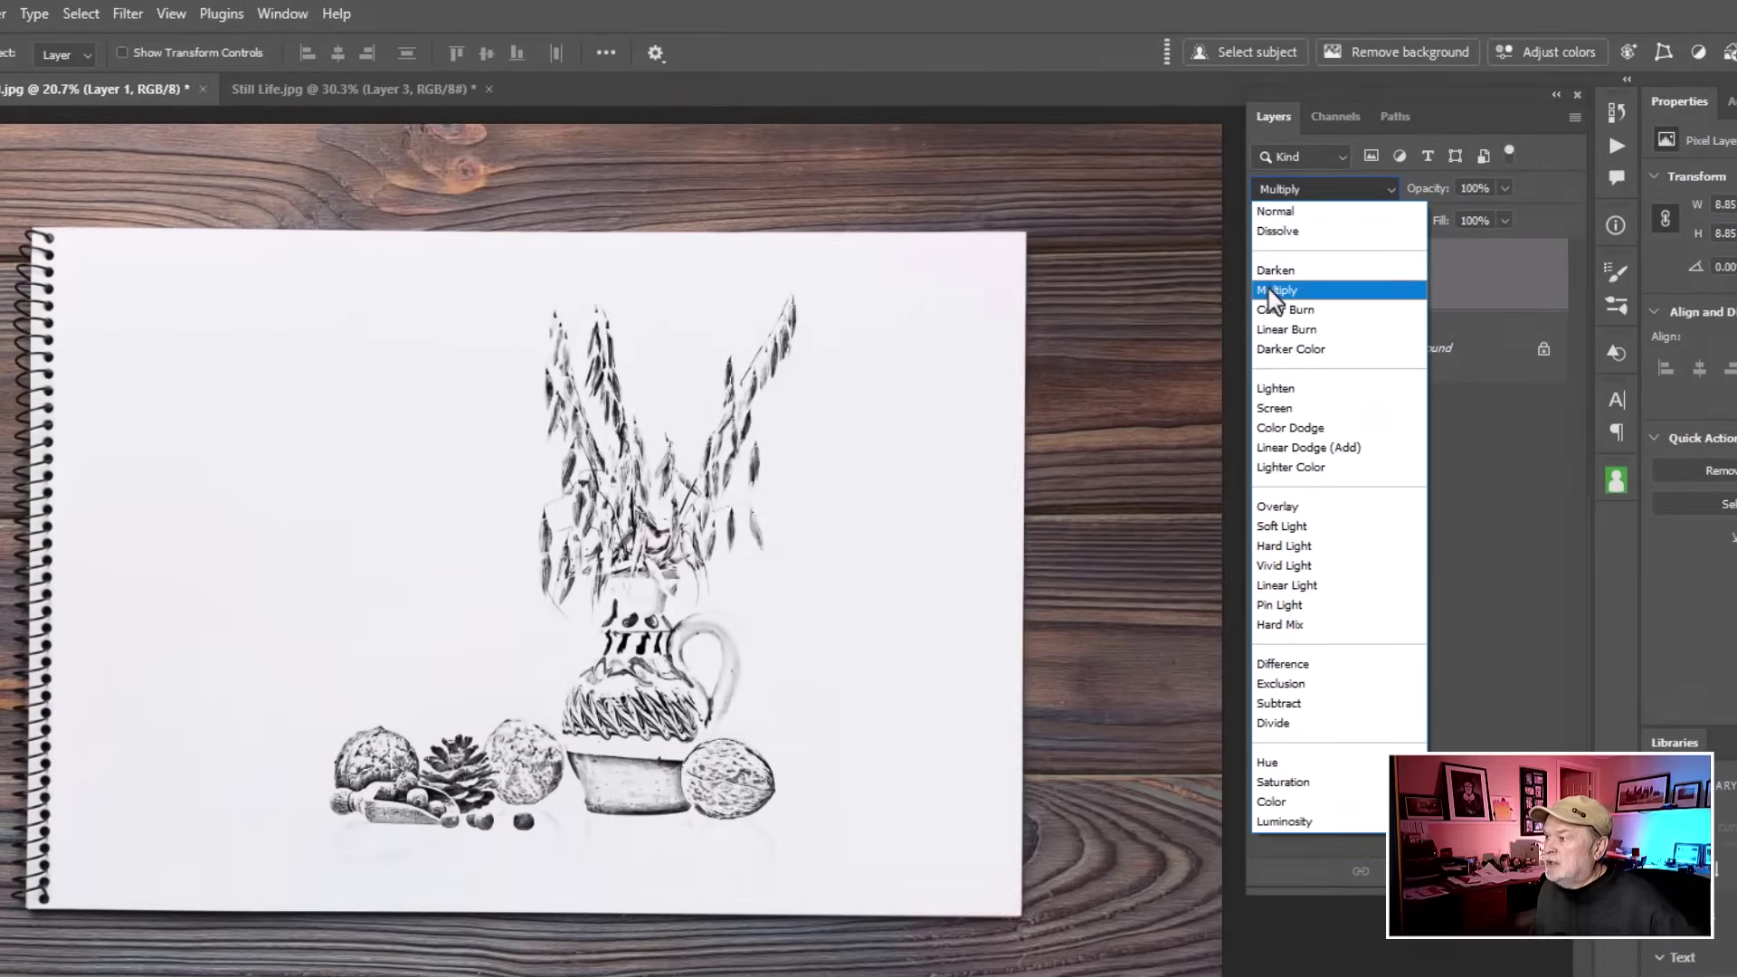
left_click(1268, 292)
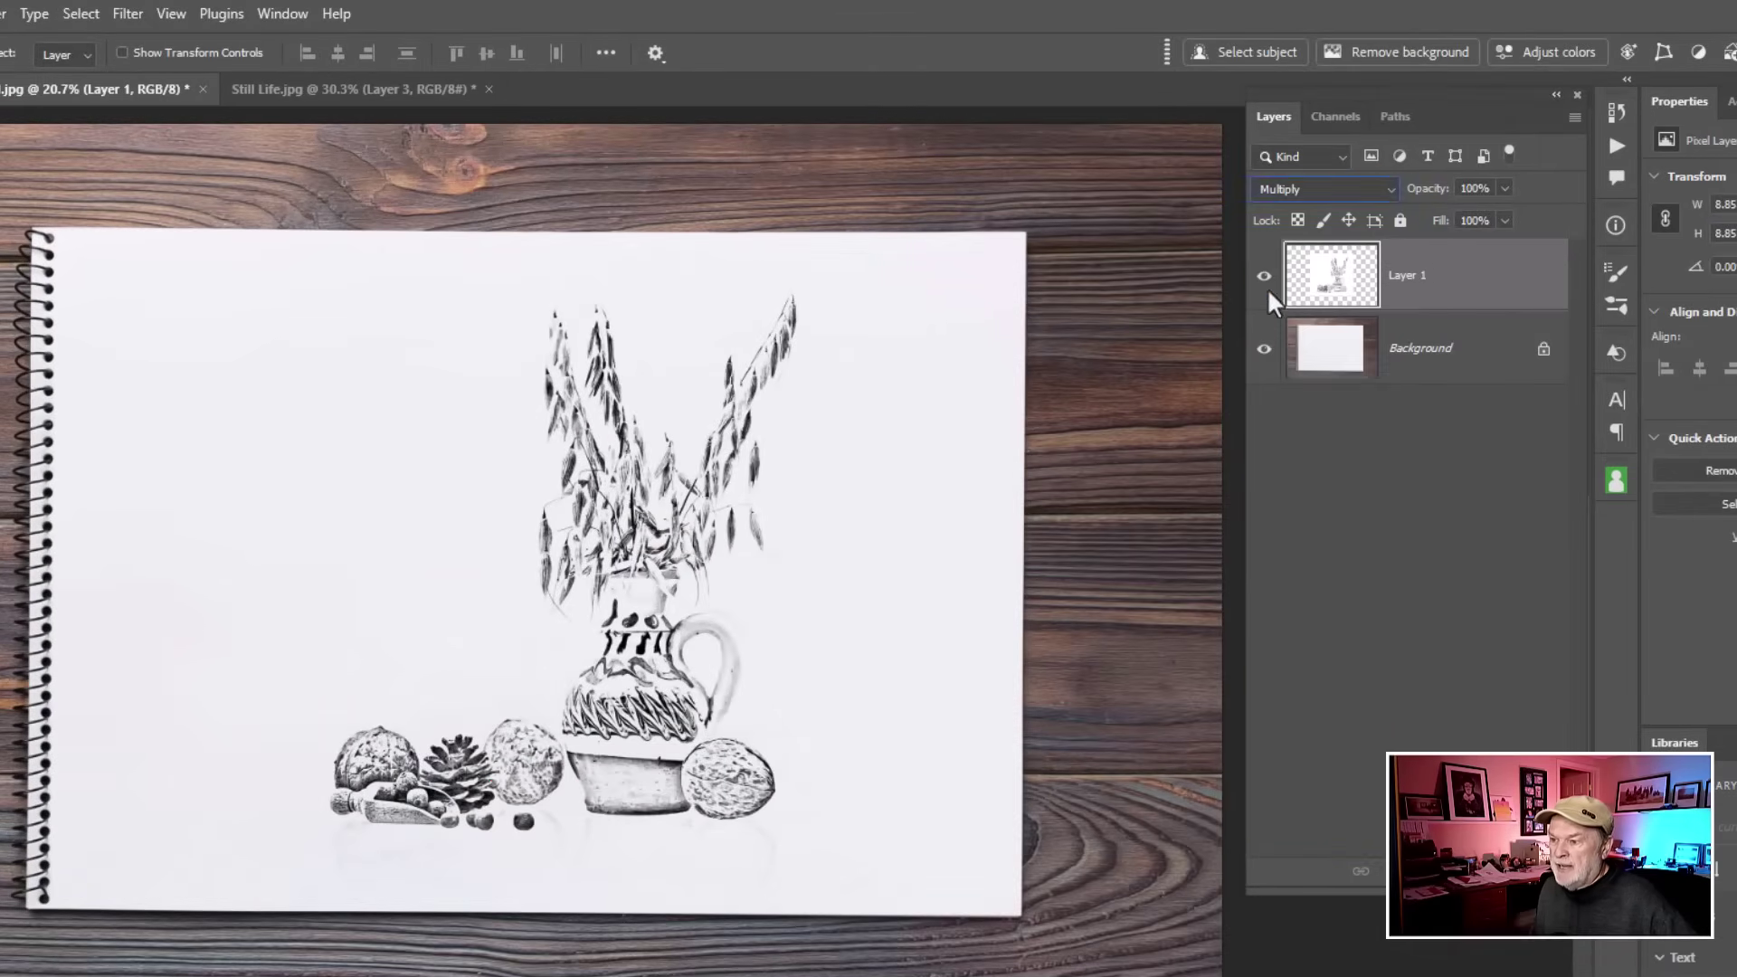
left_click(1393, 187)
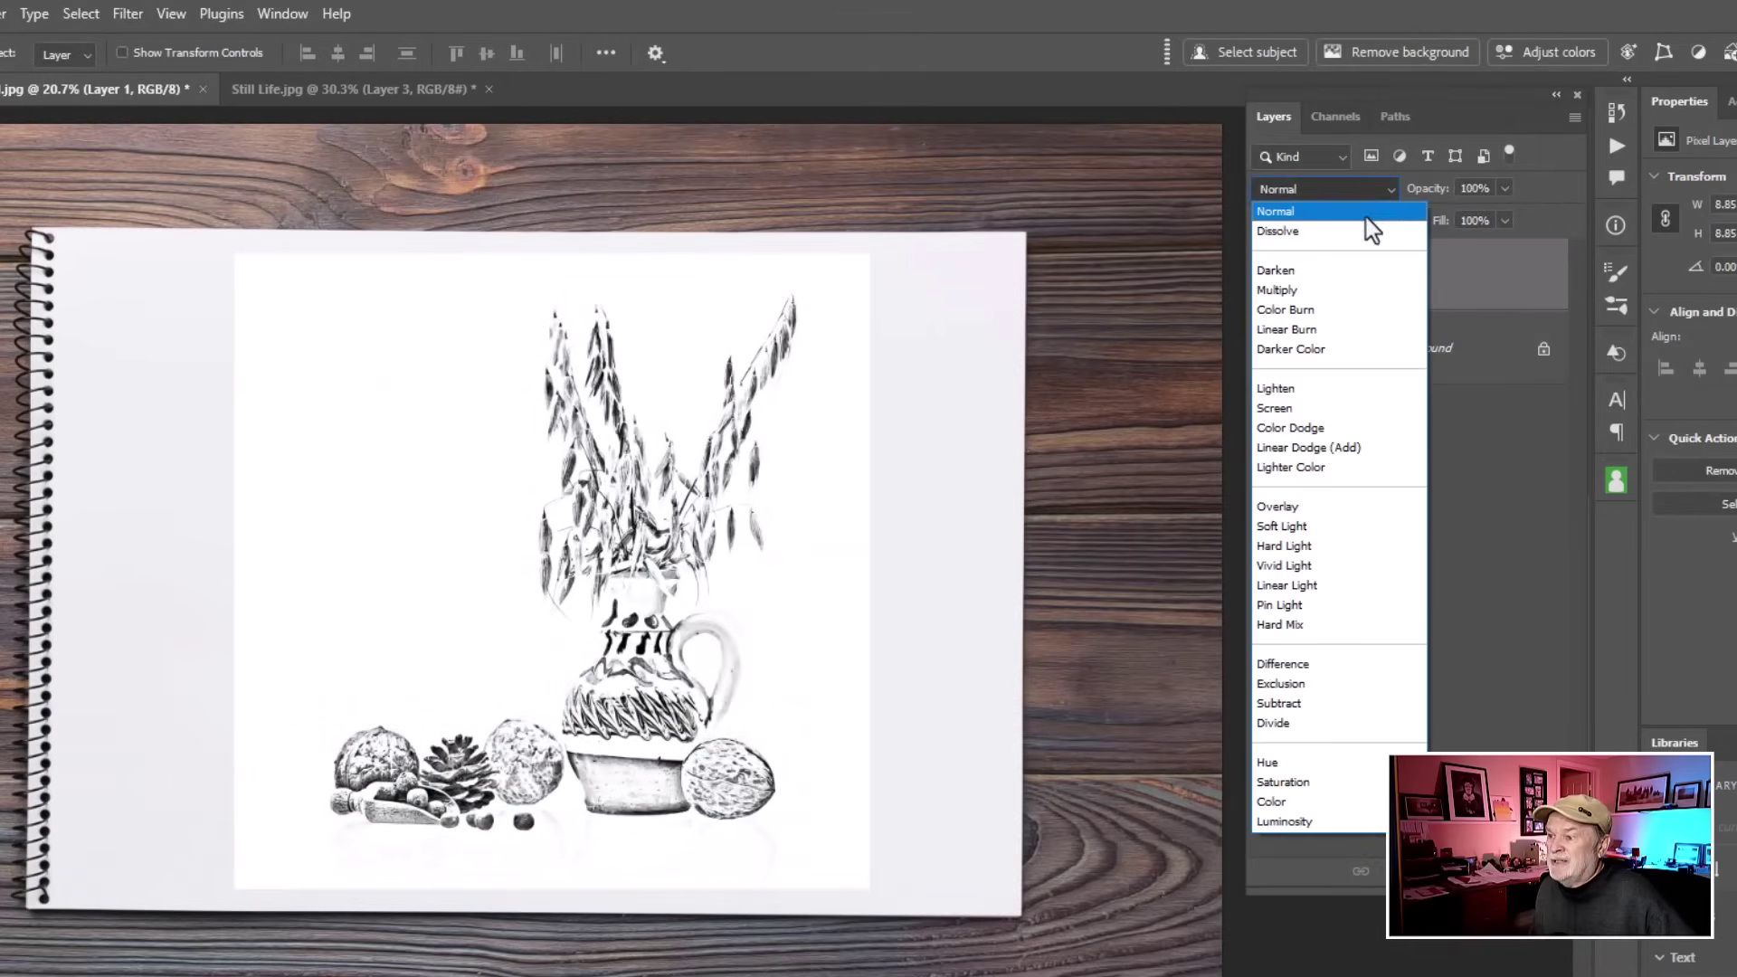
left_click(1365, 215)
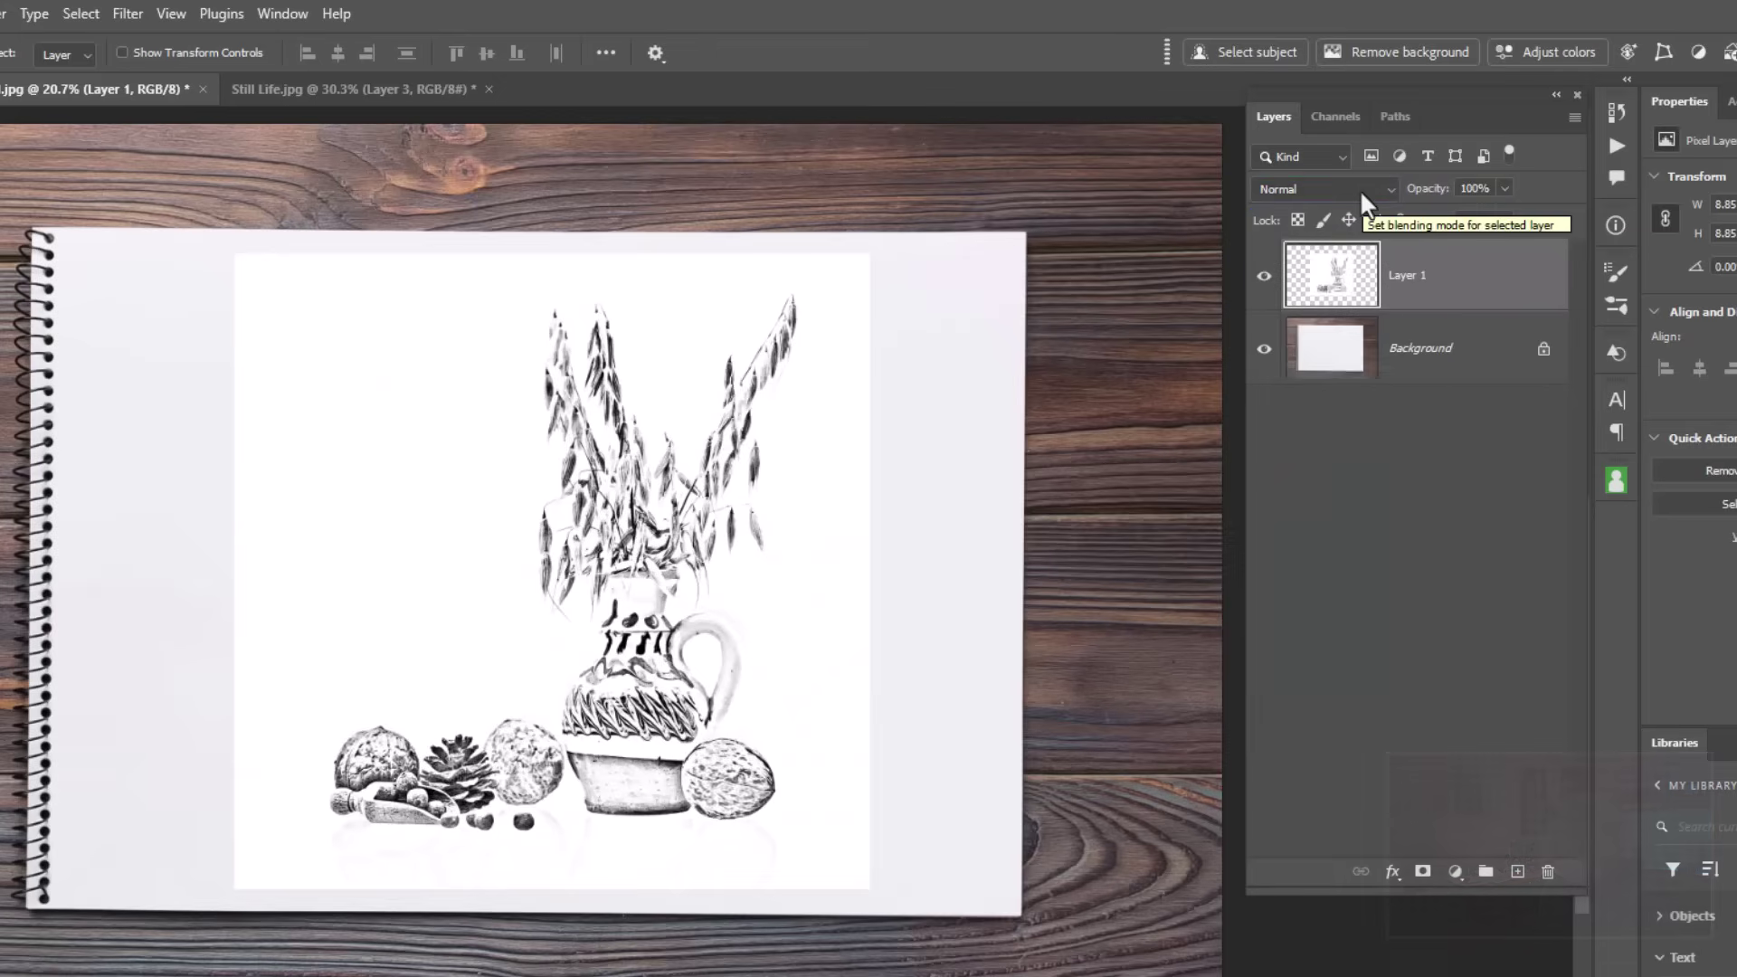
left_click(1360, 188)
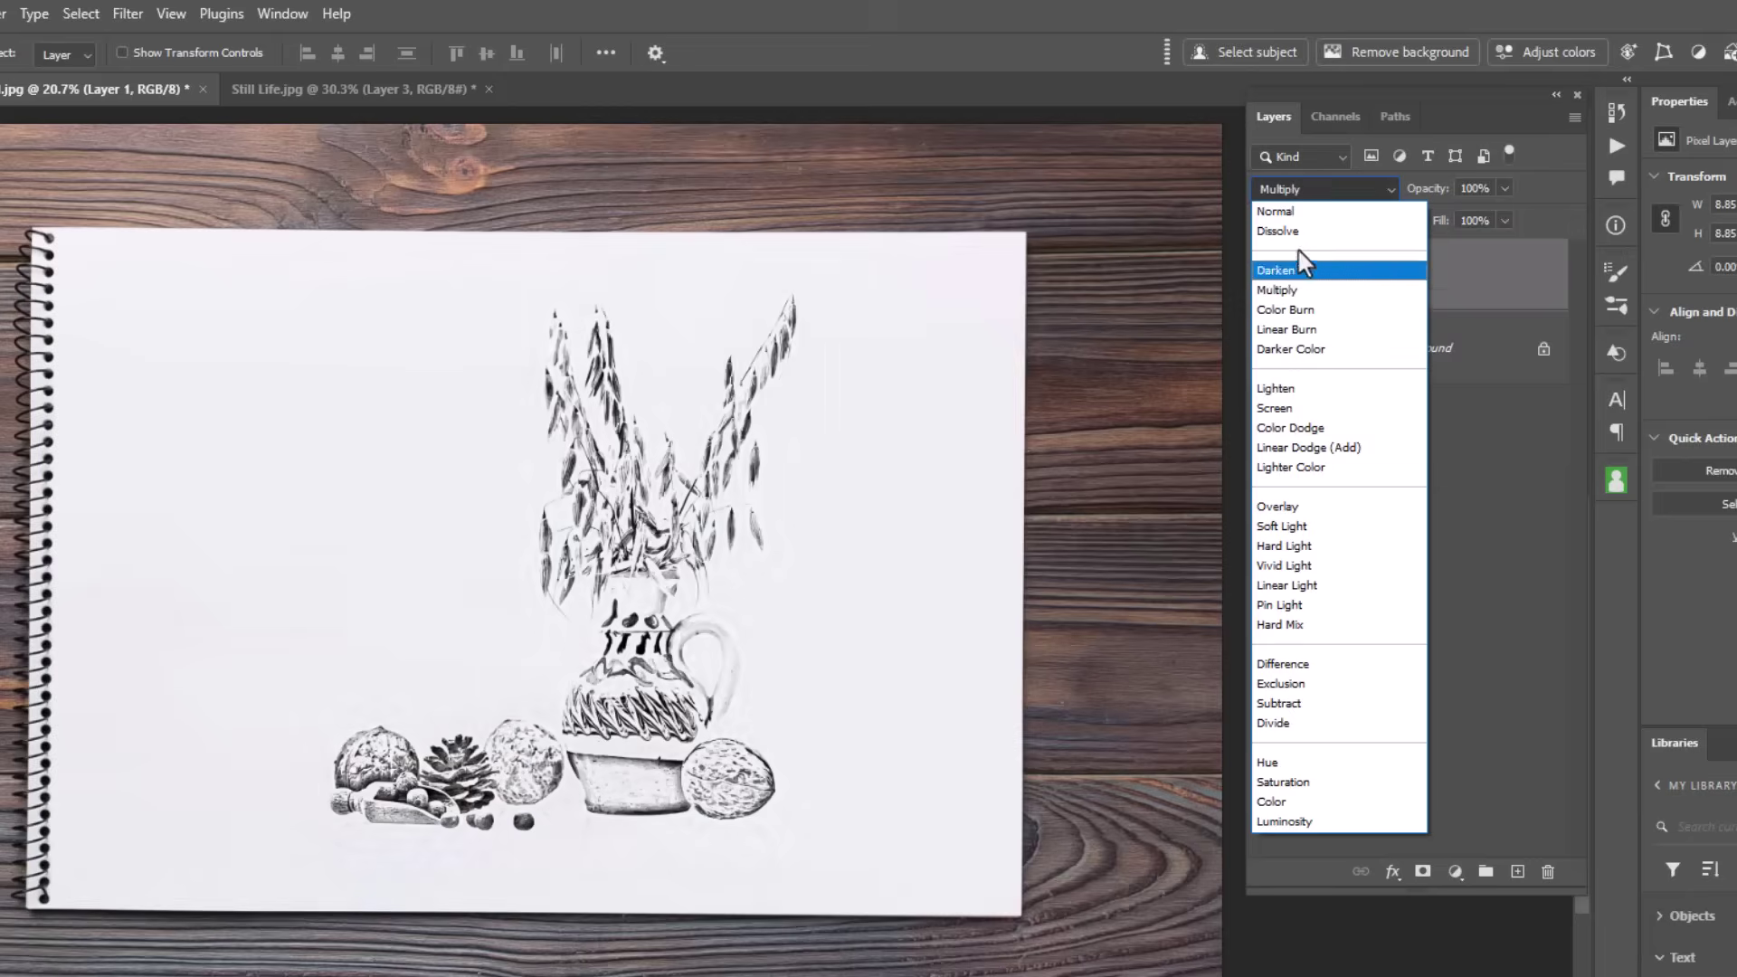
left_click(1298, 213)
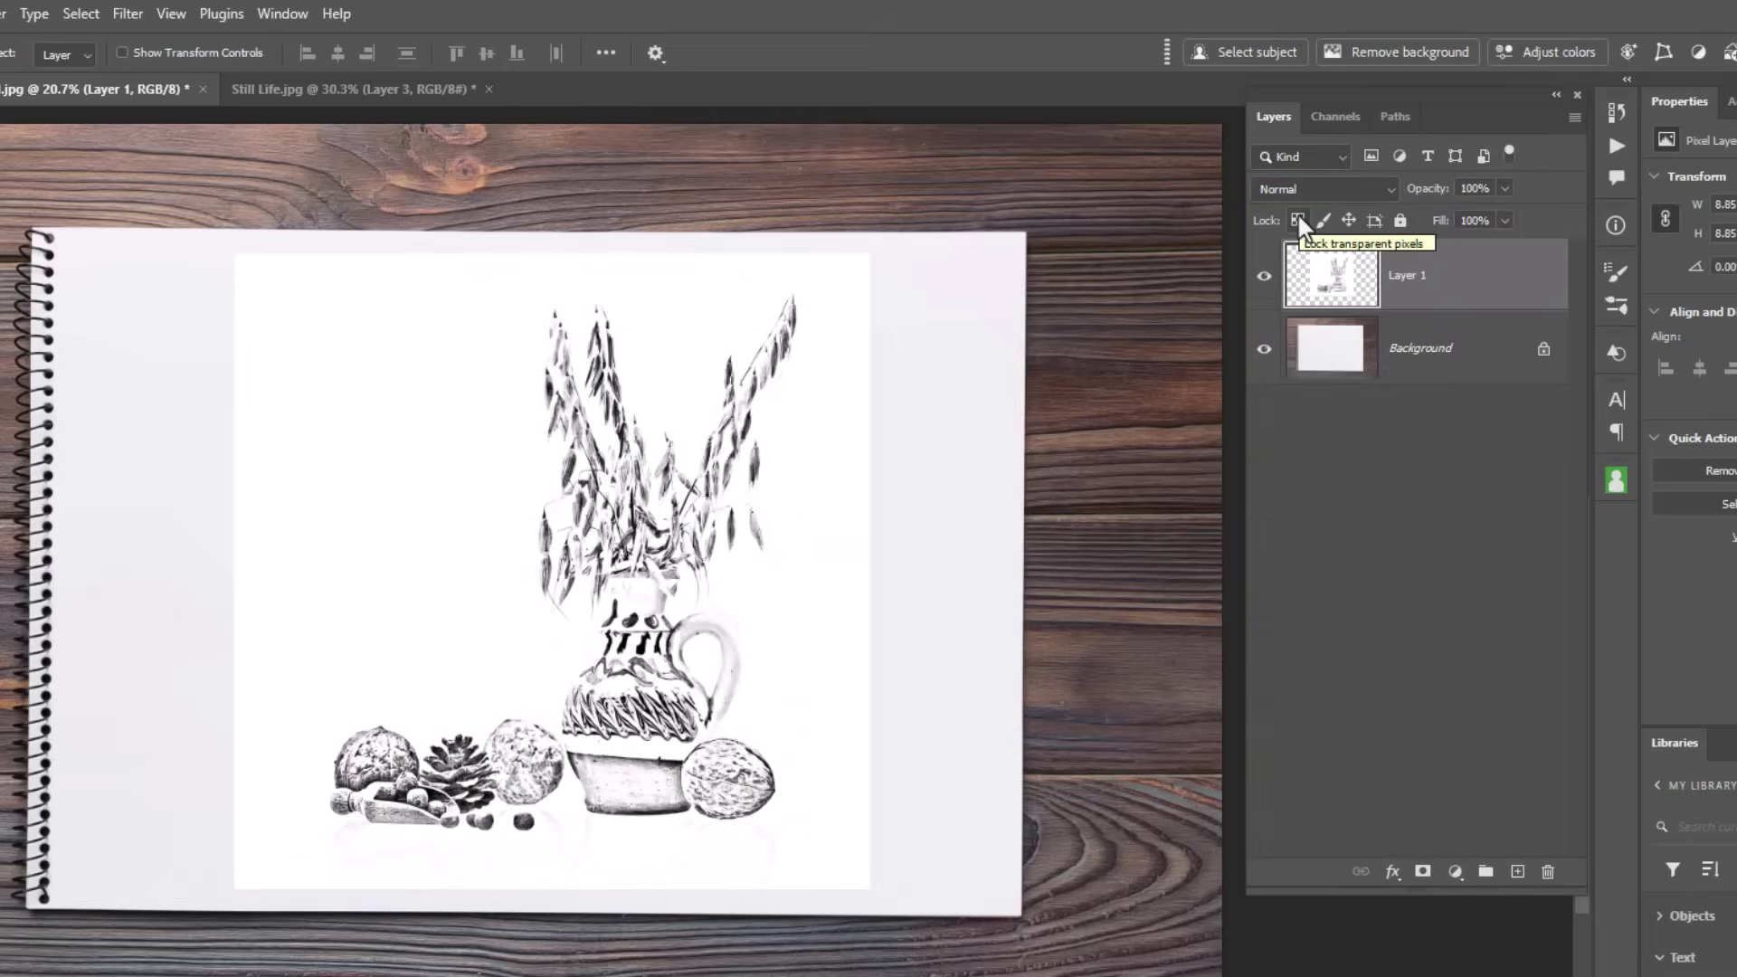
Step: Add a layer mask and paint black with a large soft brush around the sketch's right, lower-left and top edges
left_click(1422, 873)
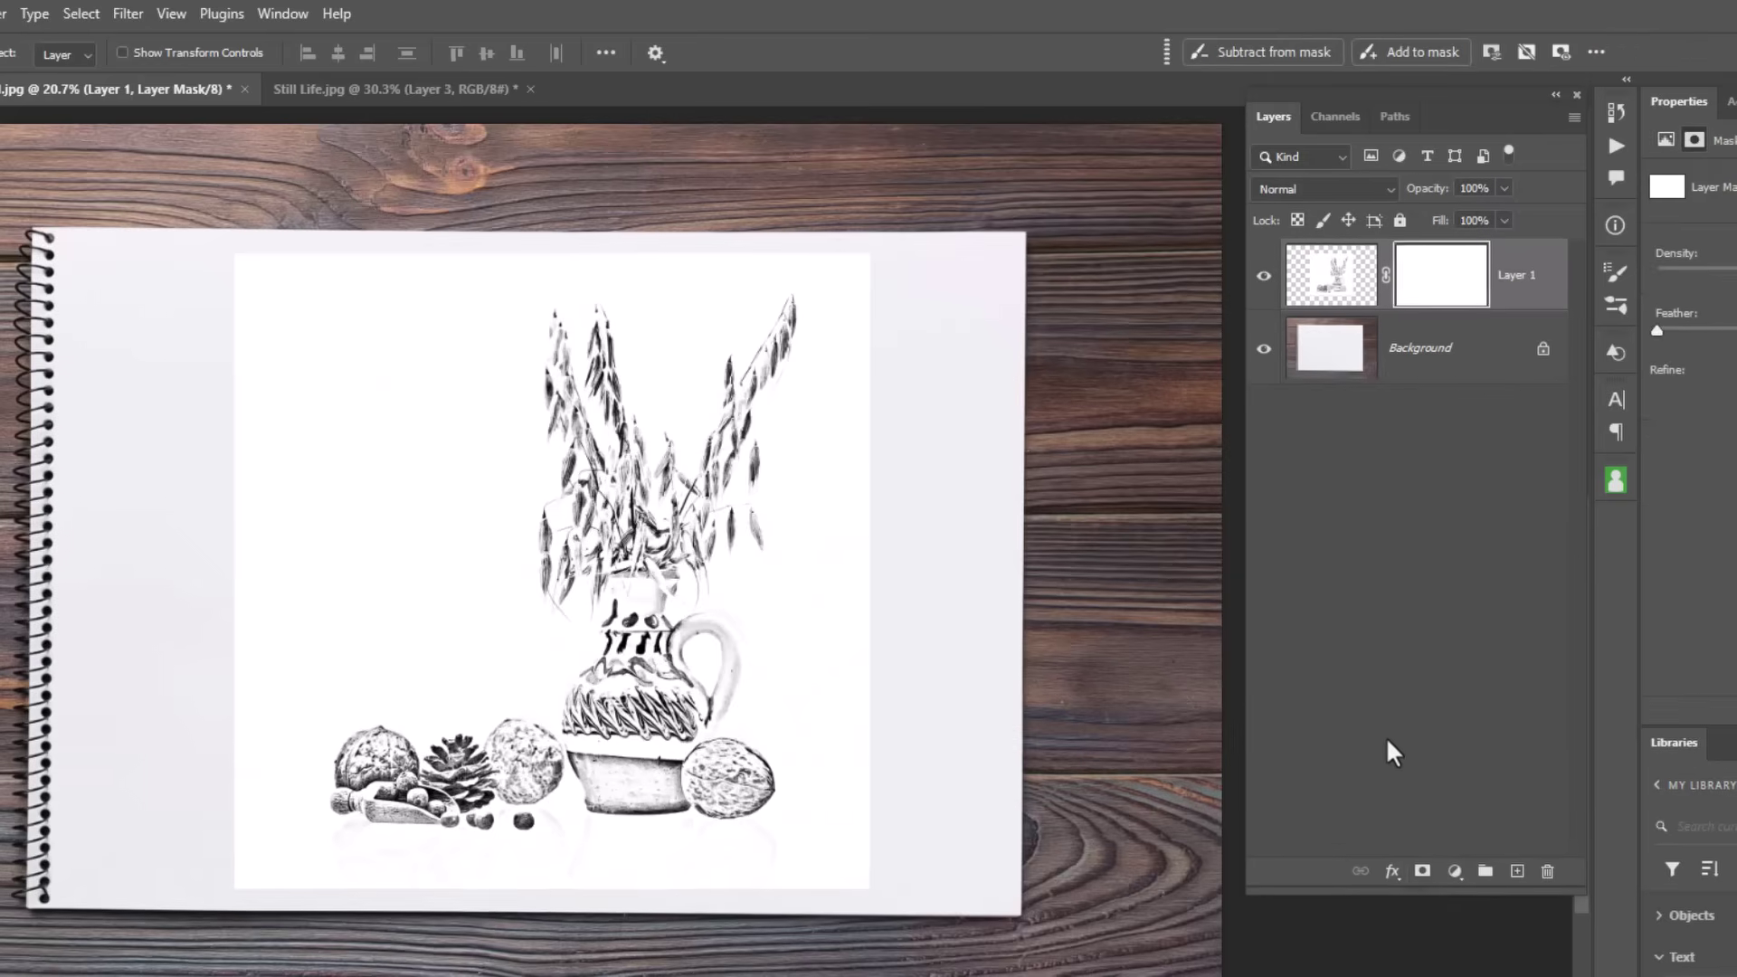
key("b")
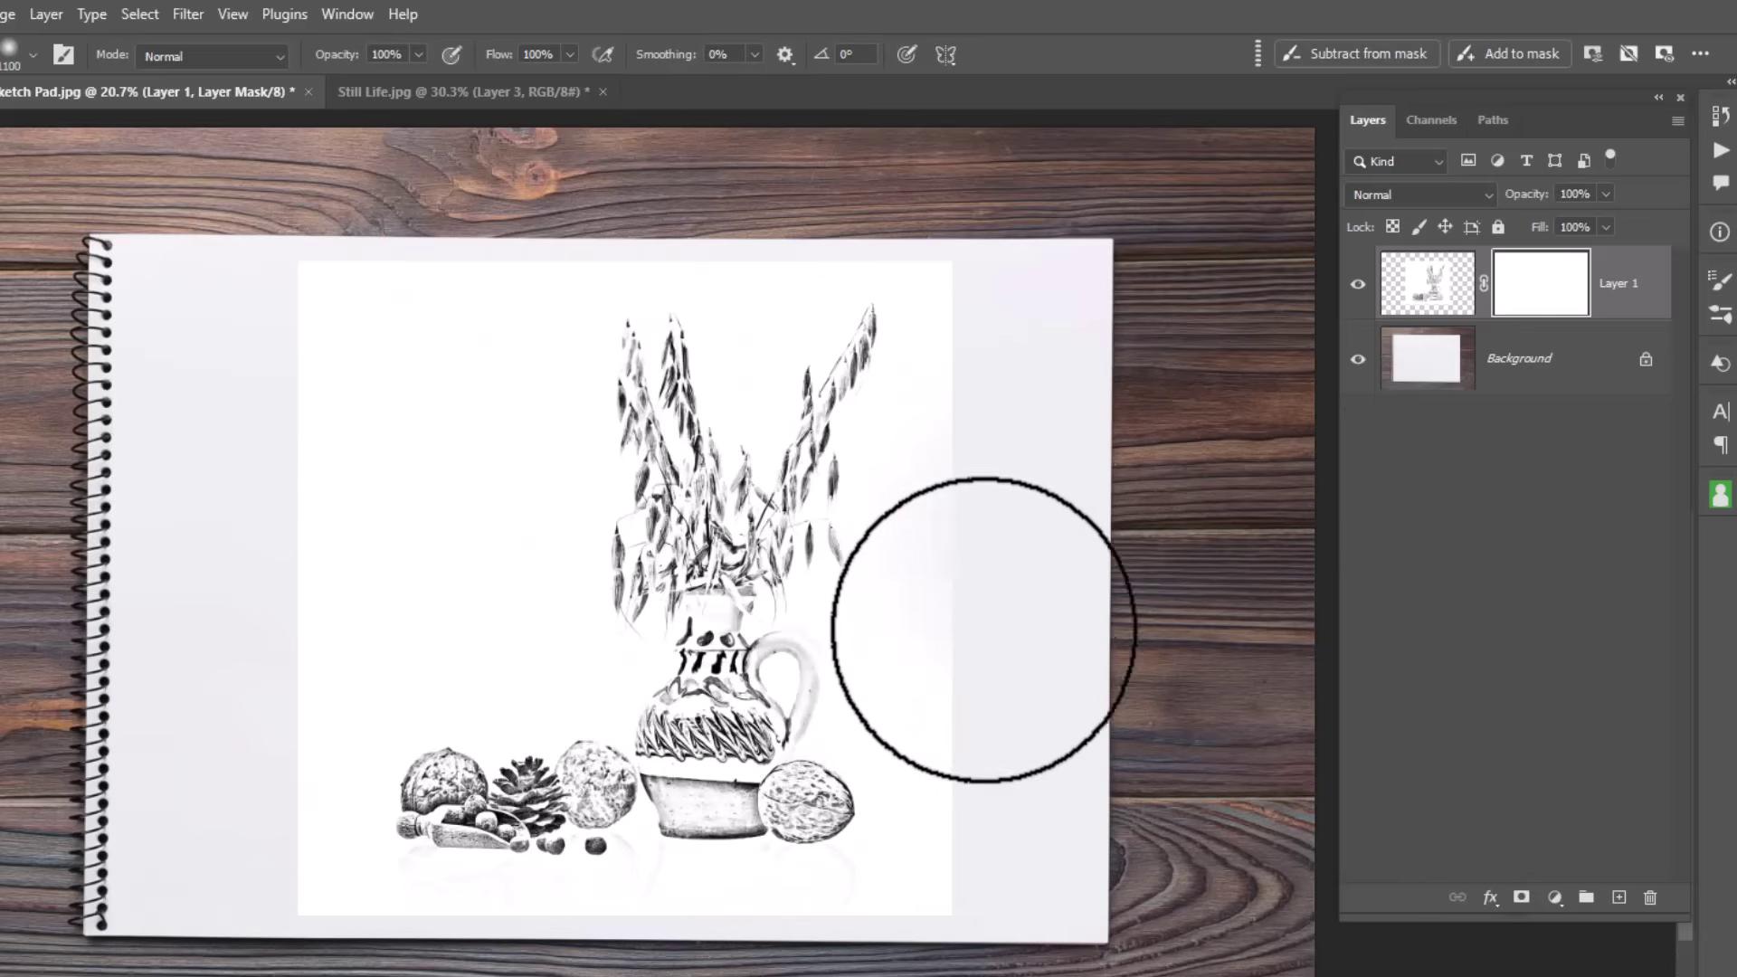
mouse_move(981, 651)
left_mouse_down()
mouse_move(994, 580)
mouse_move(998, 823)
mouse_move(929, 961)
mouse_move(924, 942)
mouse_move(821, 973)
mouse_move(224, 846)
mouse_move(208, 711)
mouse_move(274, 906)
mouse_move(250, 858)
mouse_move(285, 452)
mouse_move(539, 255)
mouse_move(737, 274)
mouse_move(762, 327)
mouse_move(715, 259)
mouse_move(891, 243)
mouse_move(805, 266)
mouse_move(910, 258)
mouse_move(951, 306)
mouse_move(938, 277)
mouse_move(927, 438)
left_mouse_up()
key("bracketleft")
key("bracketleft")
key("bracketleft")
key("bracketleft")
key("bracketleft")
key("bracketleft")
key("bracketleft")
key("bracketleft")
key("bracketleft")
key("bracketleft")
key("bracketleft")
key("bracketright")
key("bracketright")
key("bracketright")
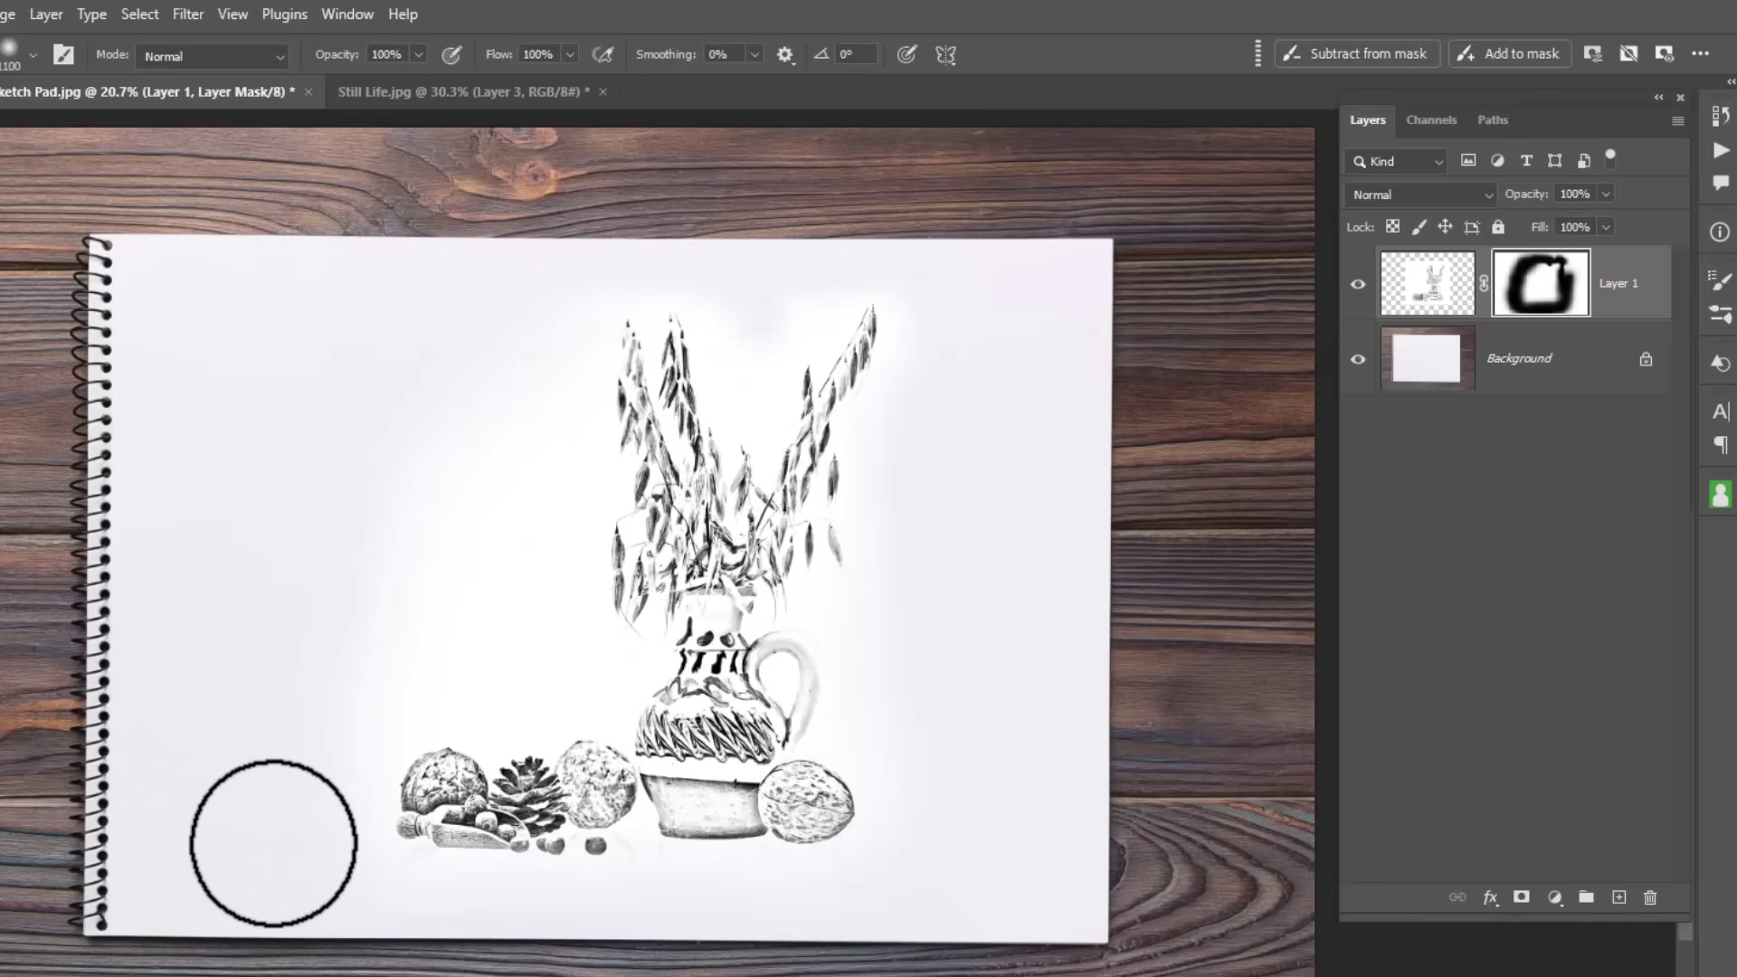
key("bracketright")
key("bracketright")
key("bracketright")
key("bracketright")
key("bracketright")
key("bracketright")
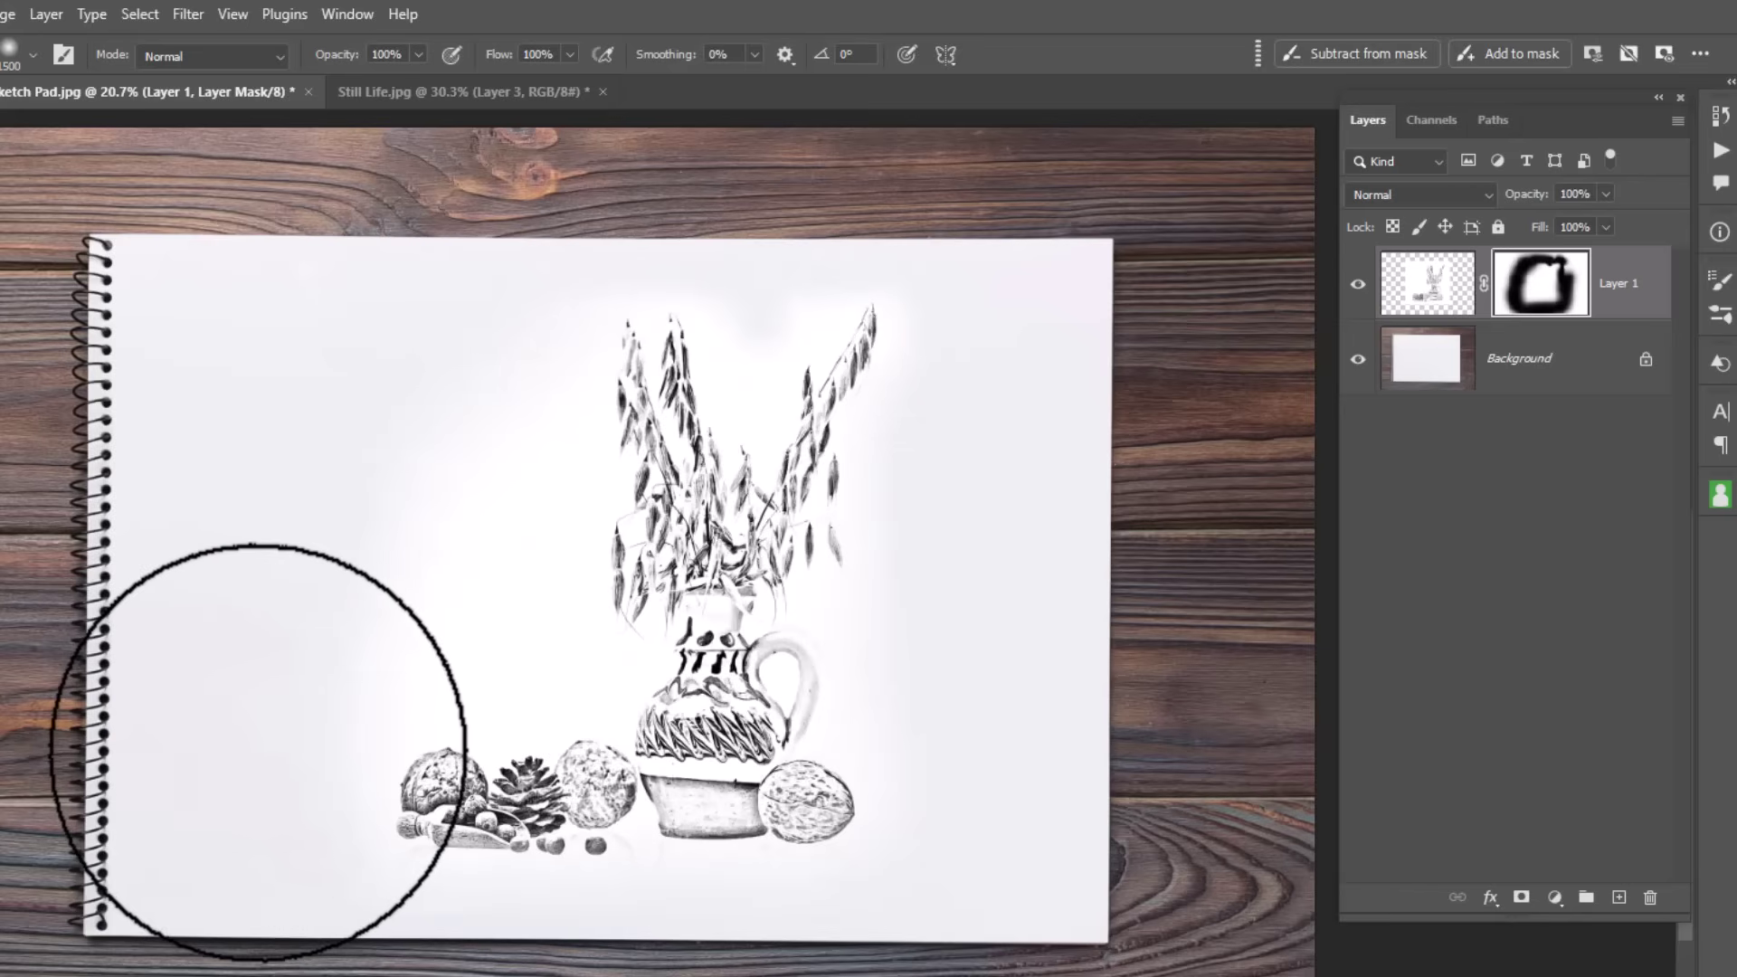
mouse_move(271, 760)
left_mouse_down()
mouse_move(387, 891)
mouse_move(277, 782)
mouse_move(329, 930)
mouse_move(969, 931)
mouse_move(977, 698)
mouse_move(830, 976)
mouse_move(795, 976)
mouse_move(892, 931)
left_mouse_up()
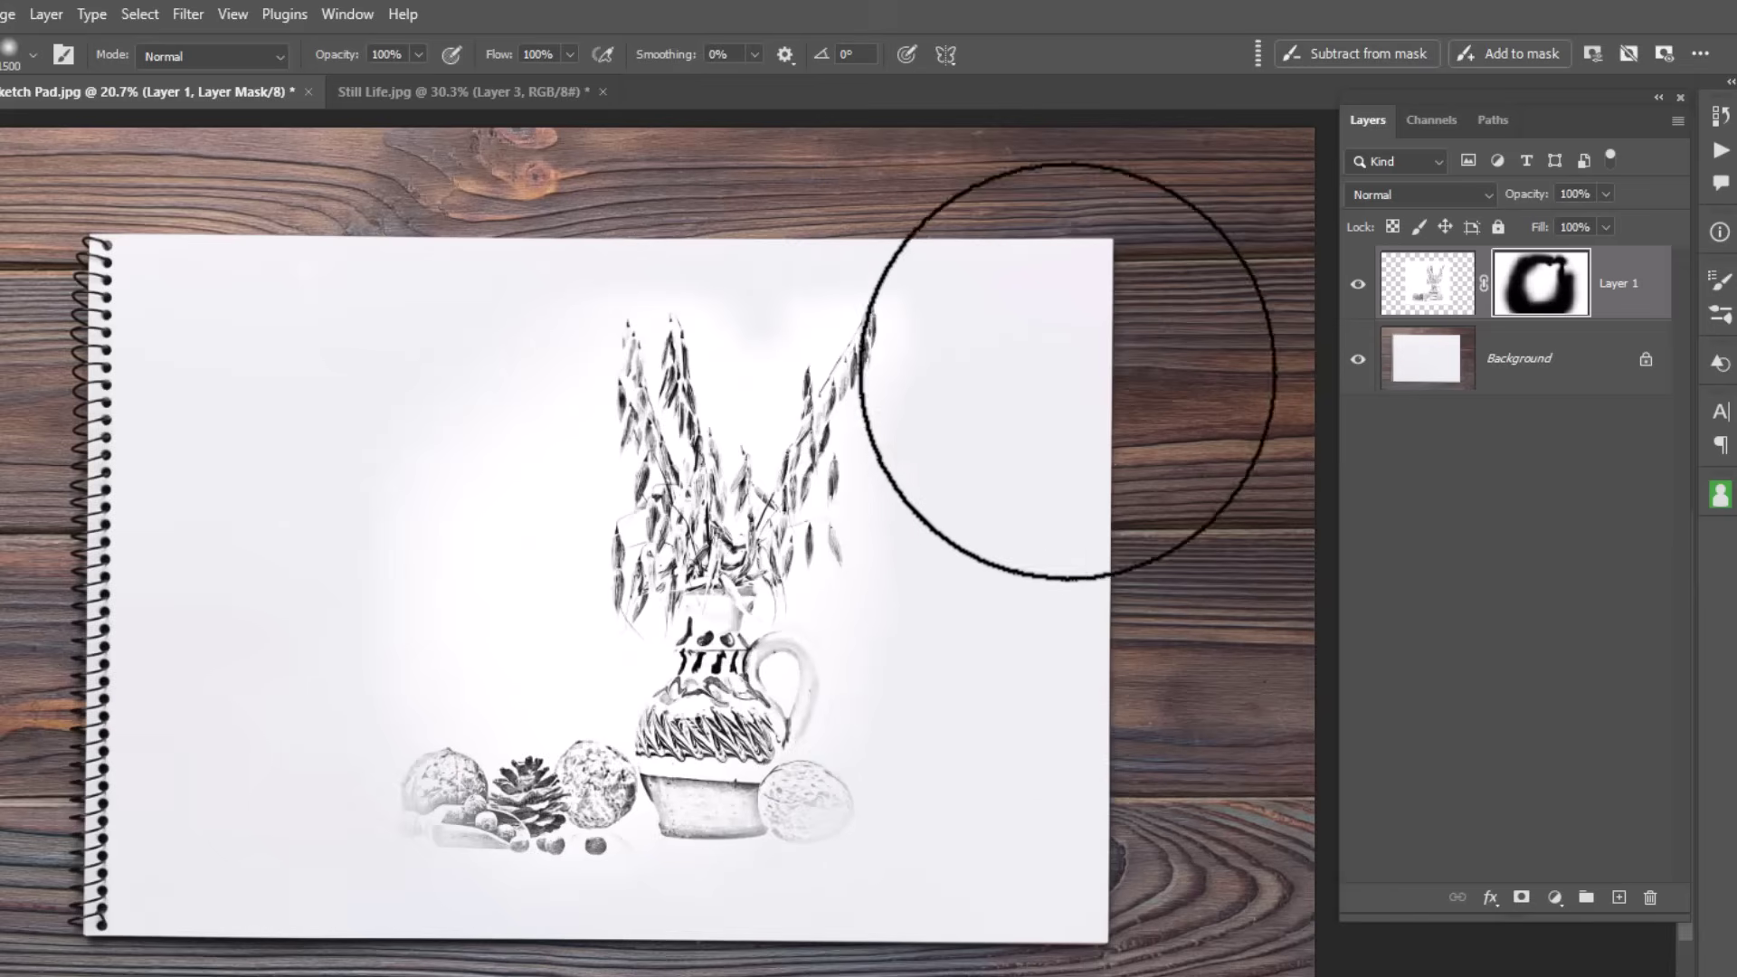
mouse_move(1065, 371)
left_mouse_down()
mouse_move(795, 155)
mouse_move(621, 183)
mouse_move(560, 209)
mouse_move(355, 403)
mouse_move(207, 573)
mouse_move(185, 629)
mouse_move(184, 873)
mouse_move(475, 899)
mouse_move(521, 882)
mouse_move(517, 733)
mouse_move(592, 836)
mouse_move(576, 777)
mouse_move(928, 794)
mouse_move(749, 759)
mouse_move(632, 775)
left_mouse_up()
key("bracketleft")
key("bracketleft")
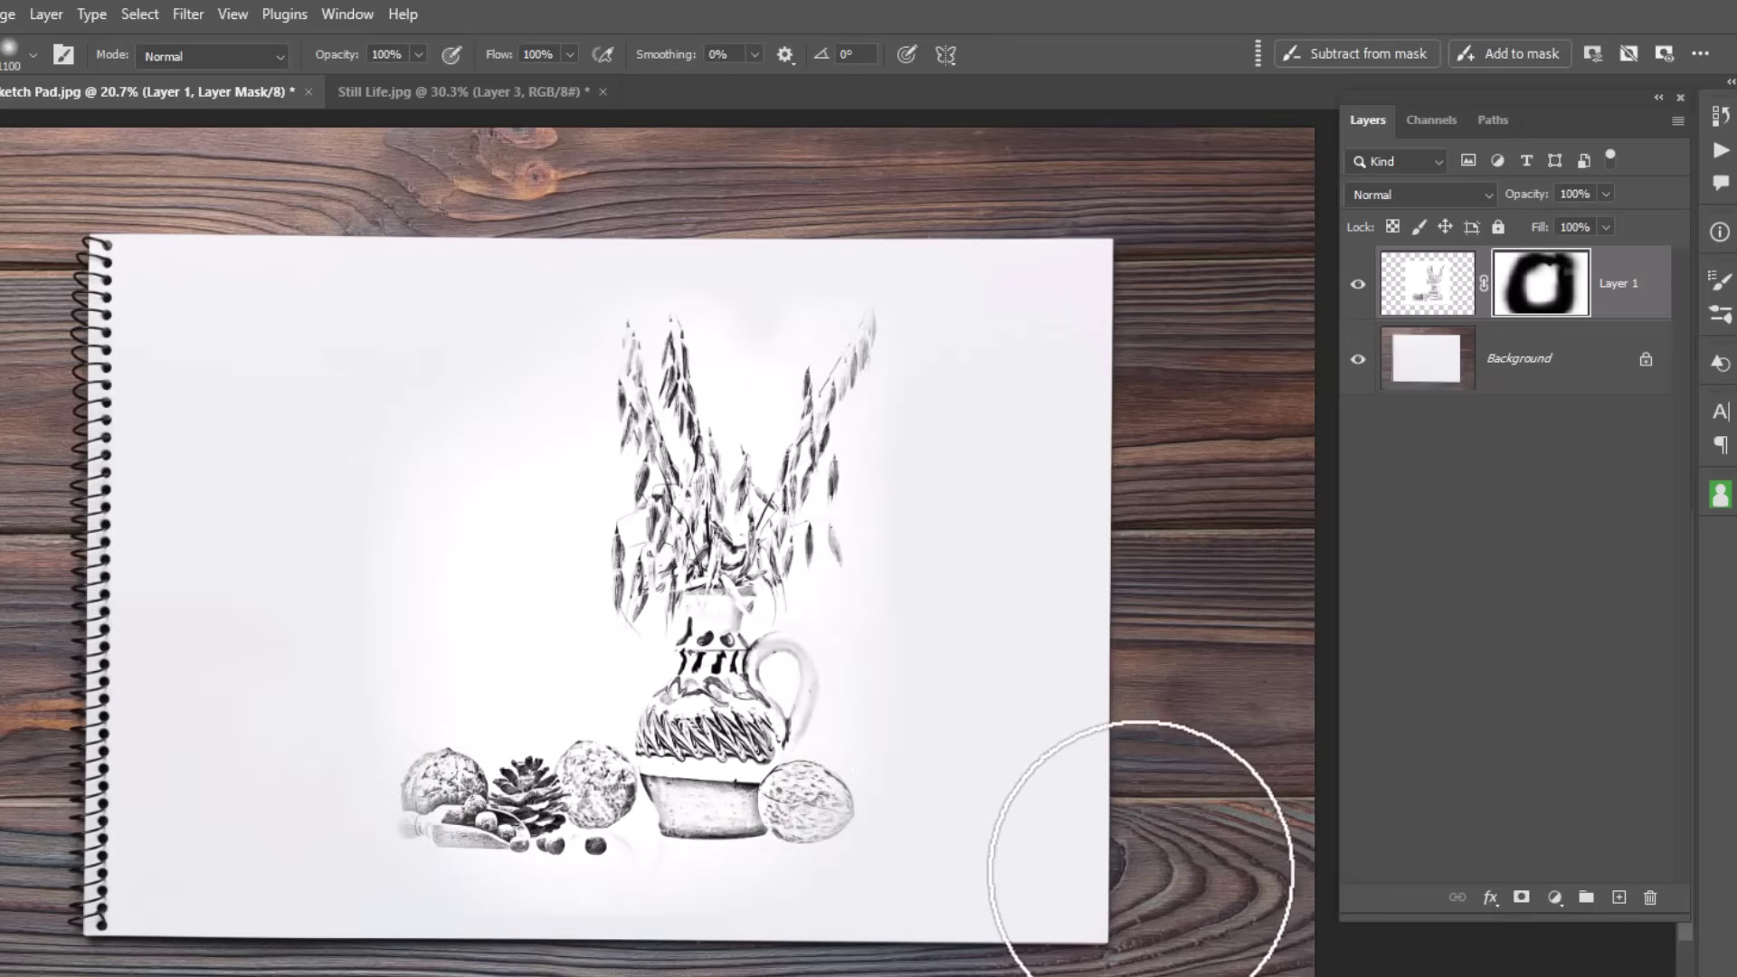
Step: Compare the sketch with its mask and Layer 1 toggled, then paint back detail near the bottom right
left_click(1551, 302, "shift")
left_click(1550, 302, "shift")
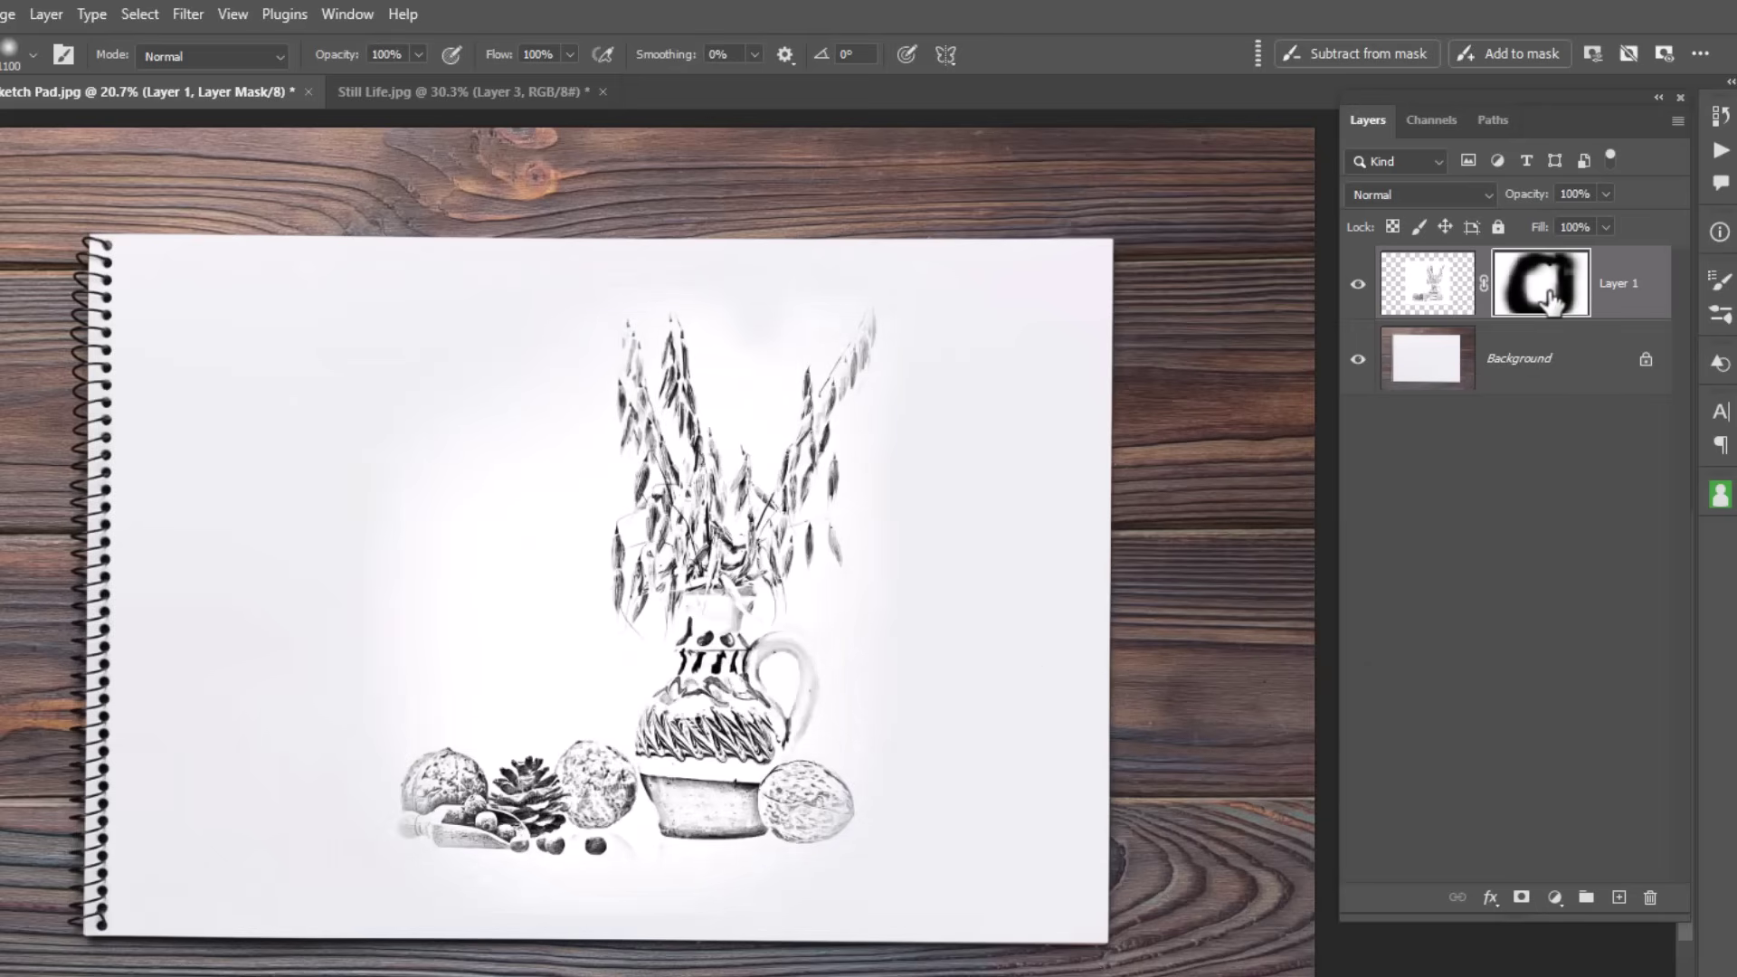
left_click(1357, 286)
left_click(1358, 286)
left_click(1549, 290, "shift")
left_click(1548, 290, "shift")
mouse_move(946, 877)
left_mouse_down()
mouse_move(893, 905)
mouse_move(941, 908)
left_mouse_up()
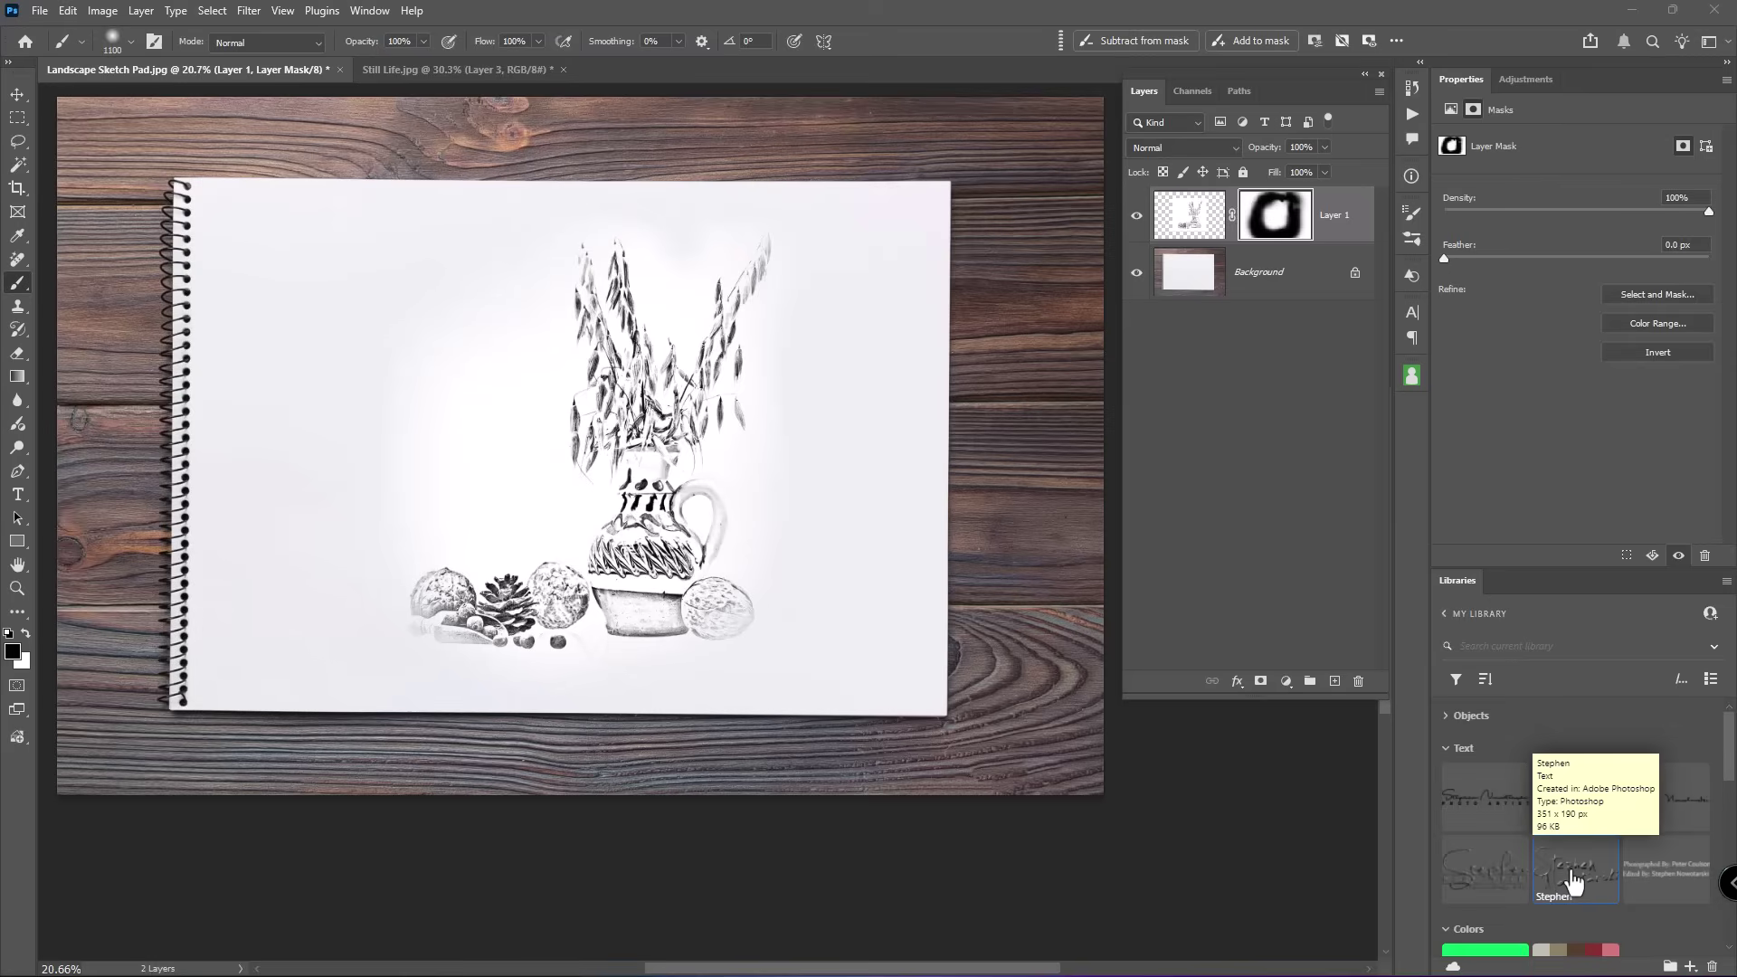
Step: Place the library signature at the sketch pad's lower right and set its layer to 67% opacity
mouse_move(1574, 882)
left_mouse_down()
mouse_move(961, 678)
mouse_move(869, 674)
left_mouse_up()
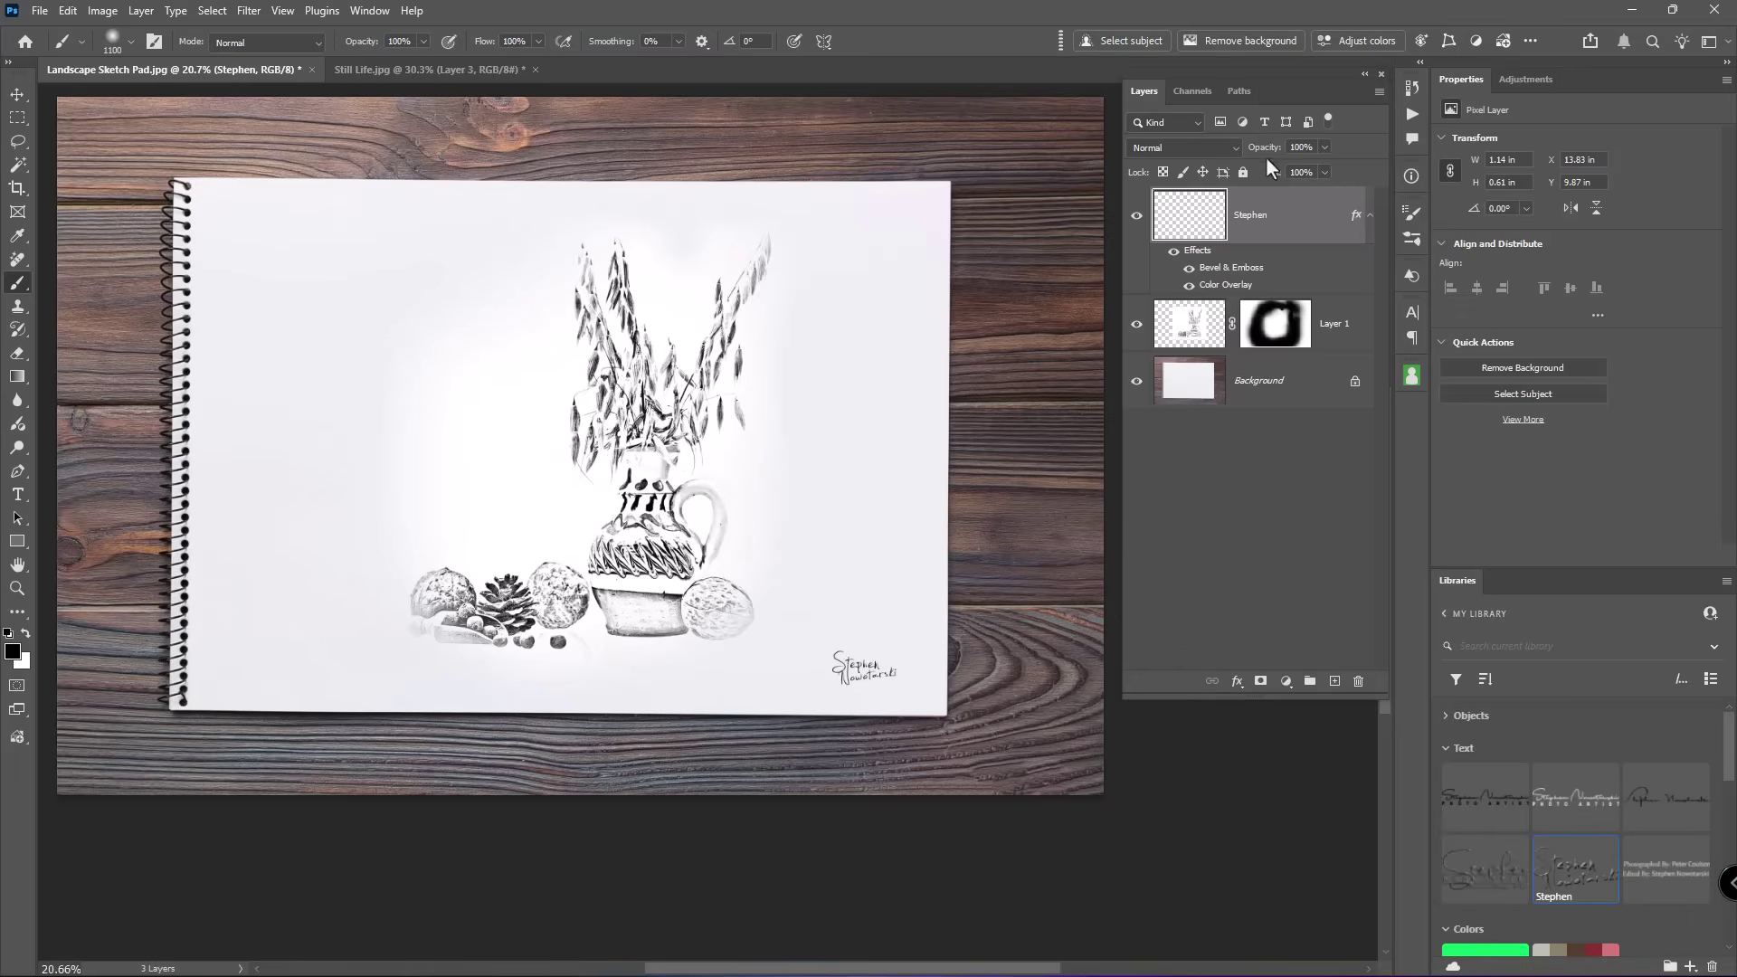
left_click_drag(1275, 155, 1243, 154)
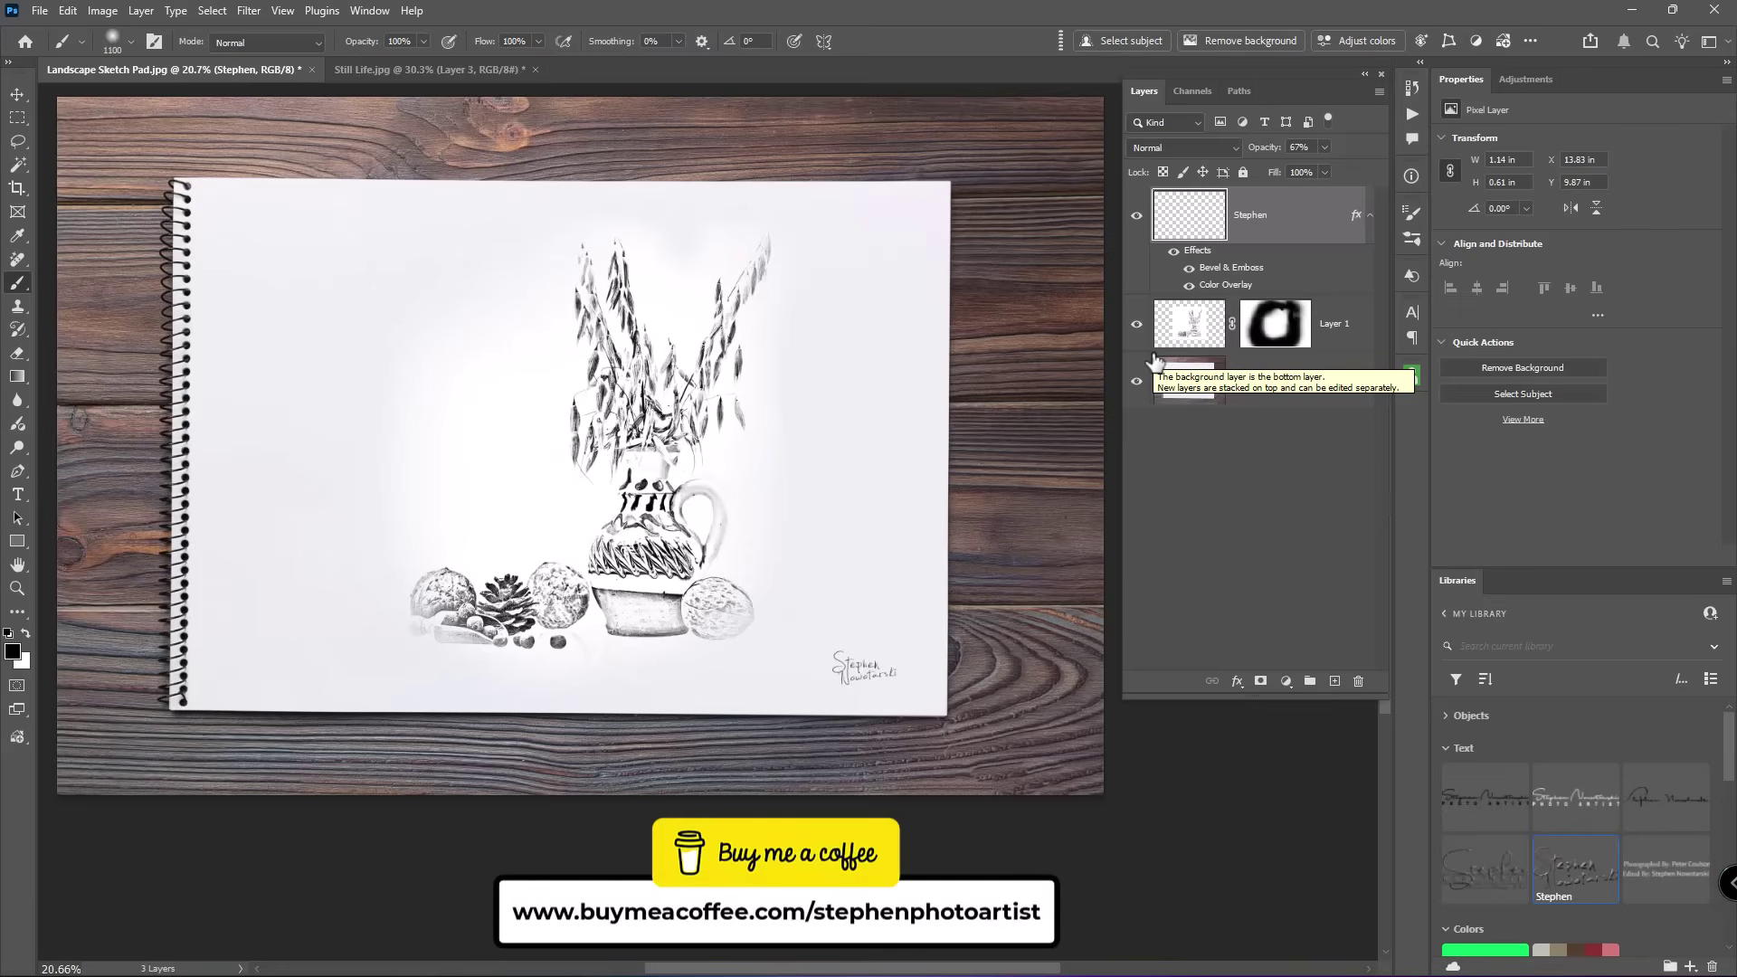
Step: In the Still Life document, duplicate the Background layer and move the copy just below Layer 3
left_click(431, 72)
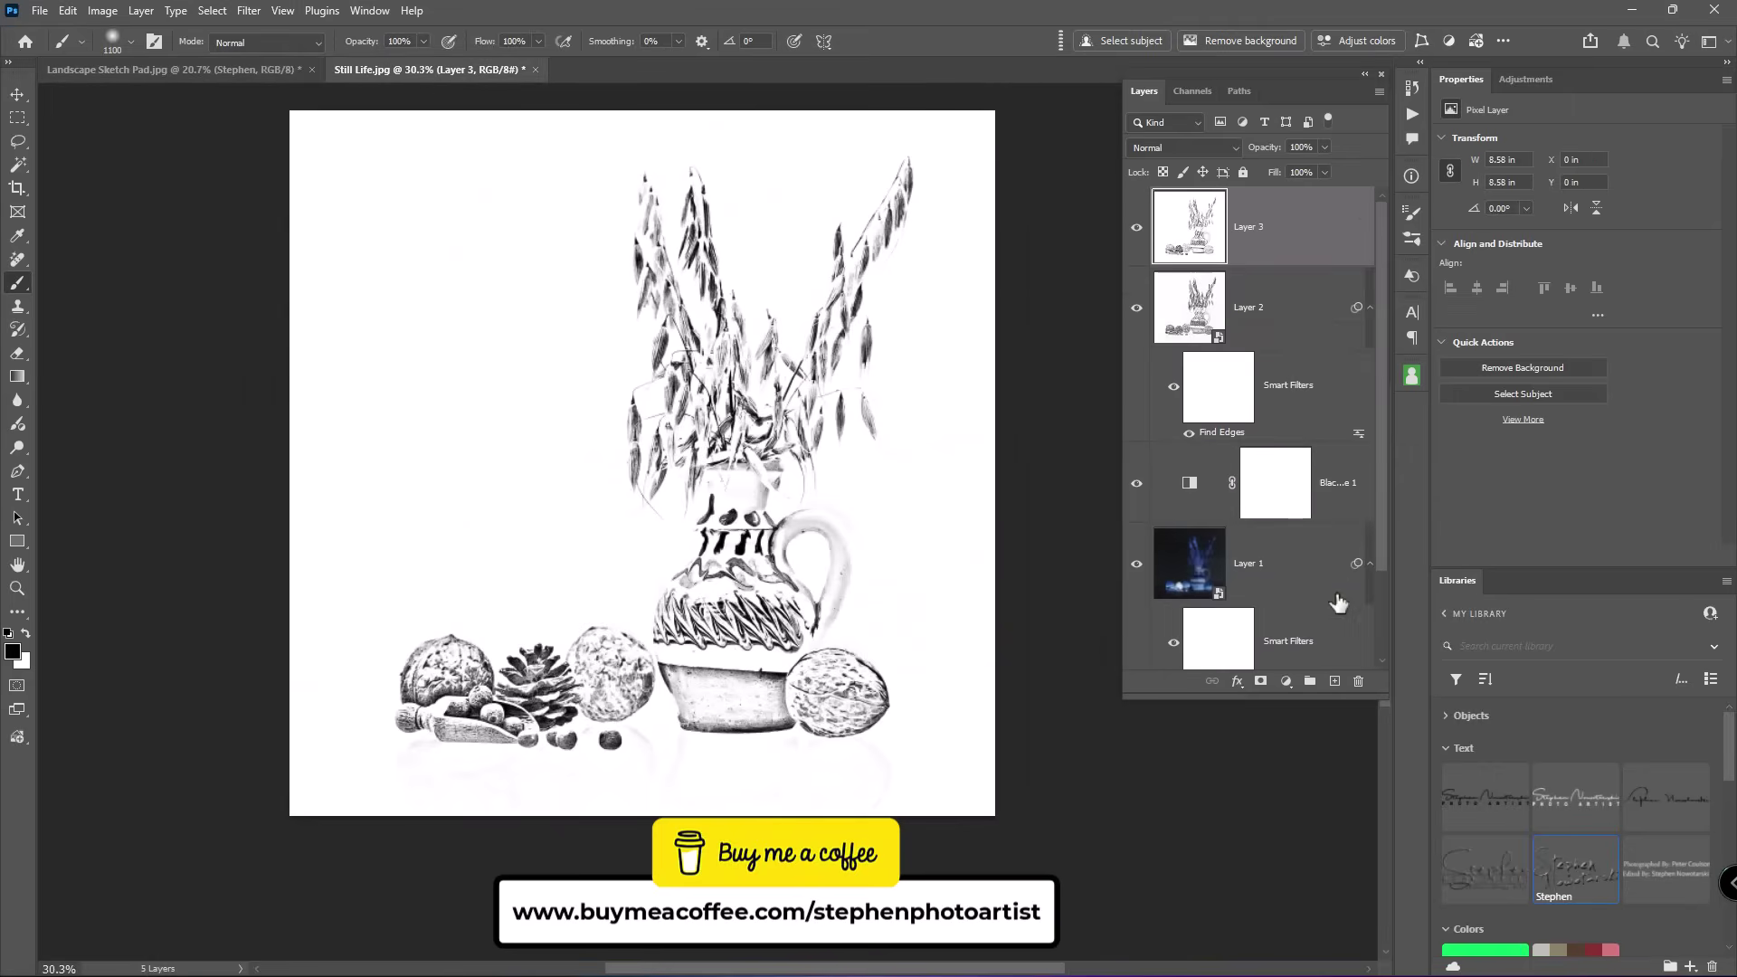
left_click_drag(1386, 545, 1382, 653)
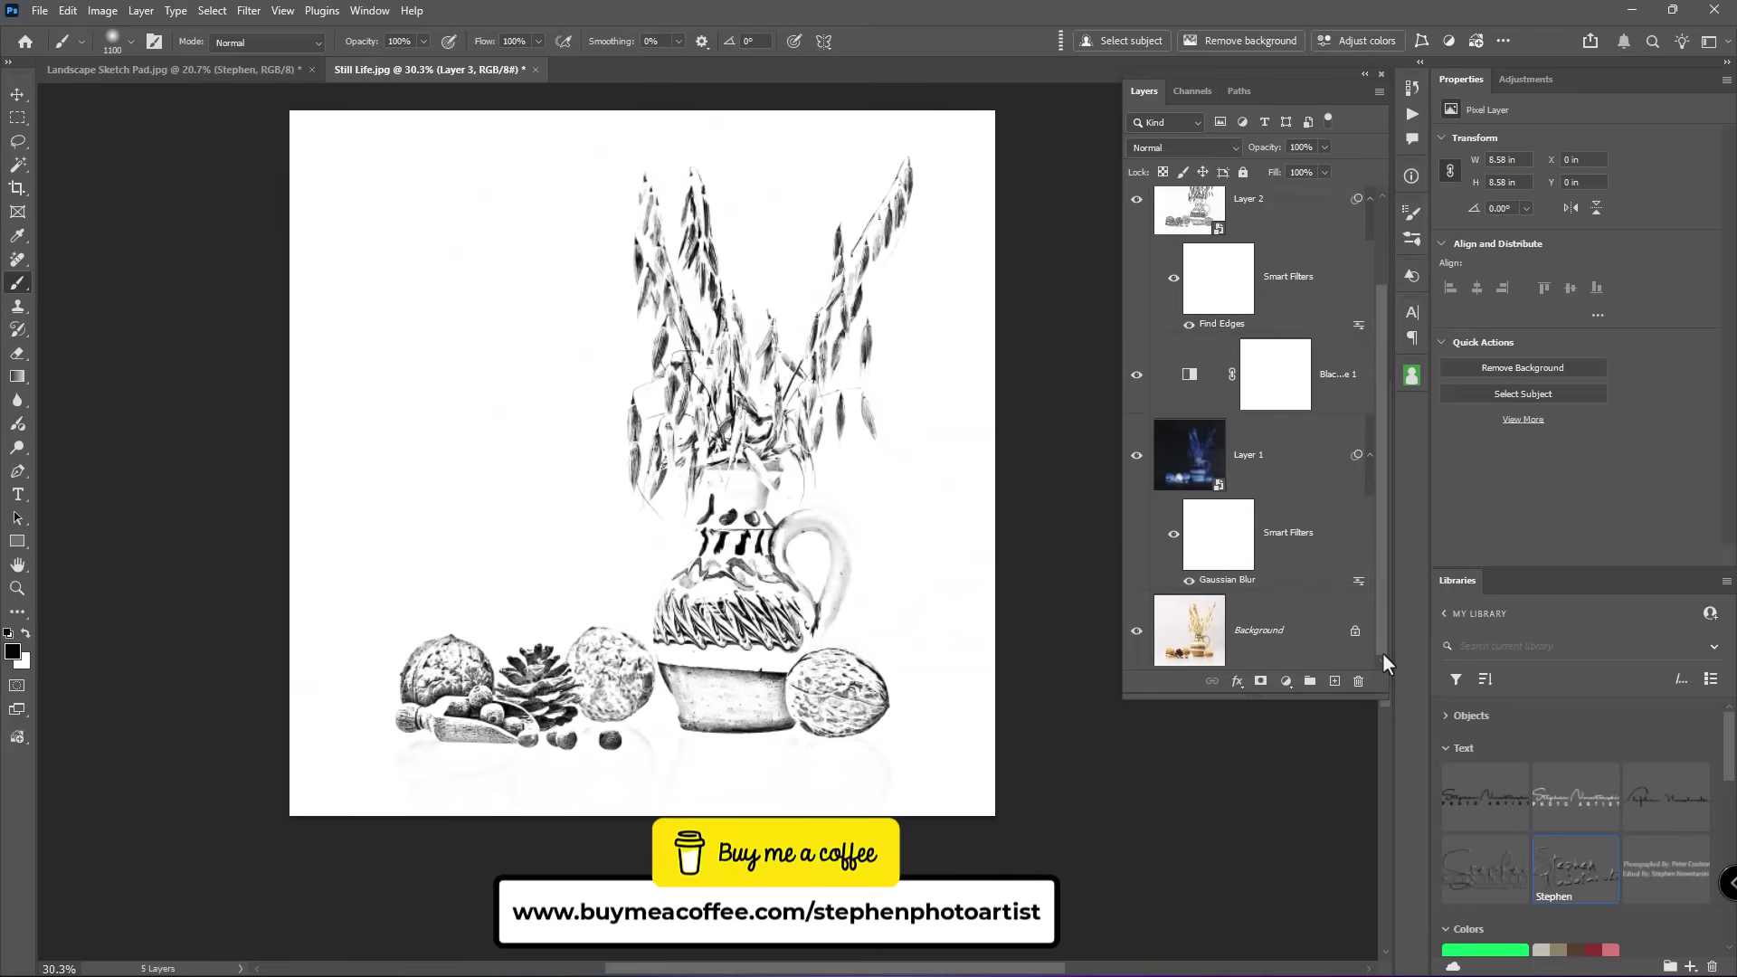
left_click(1189, 638)
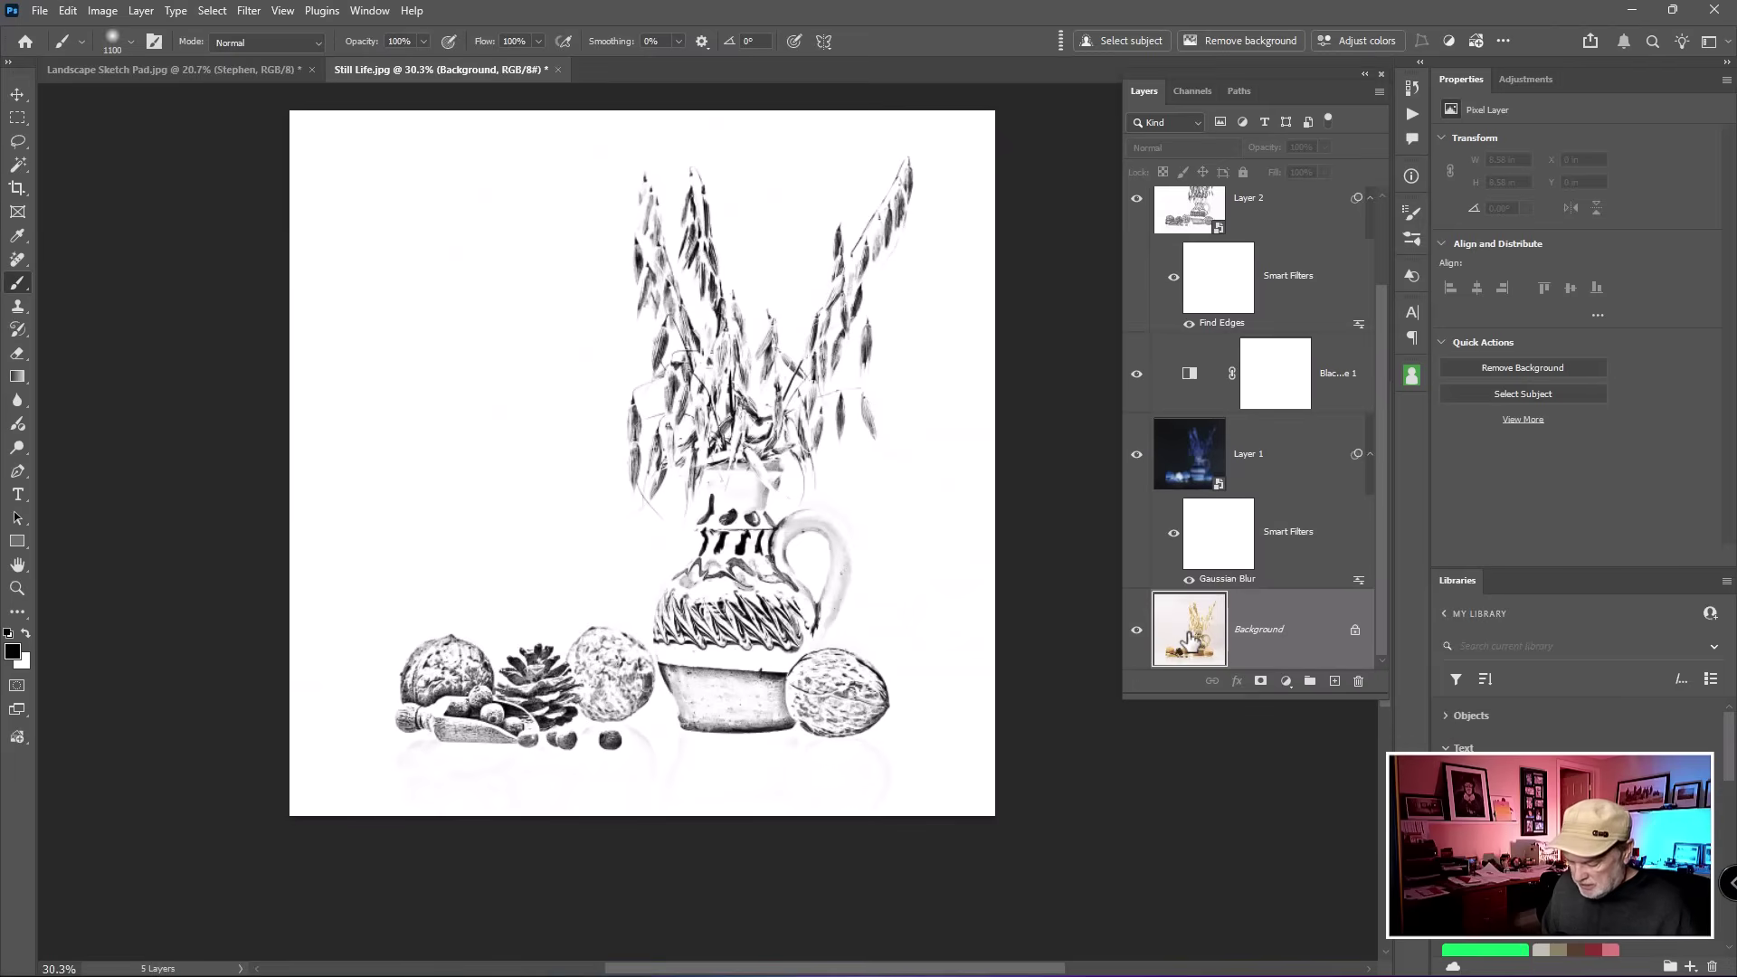
key("ctrl+j")
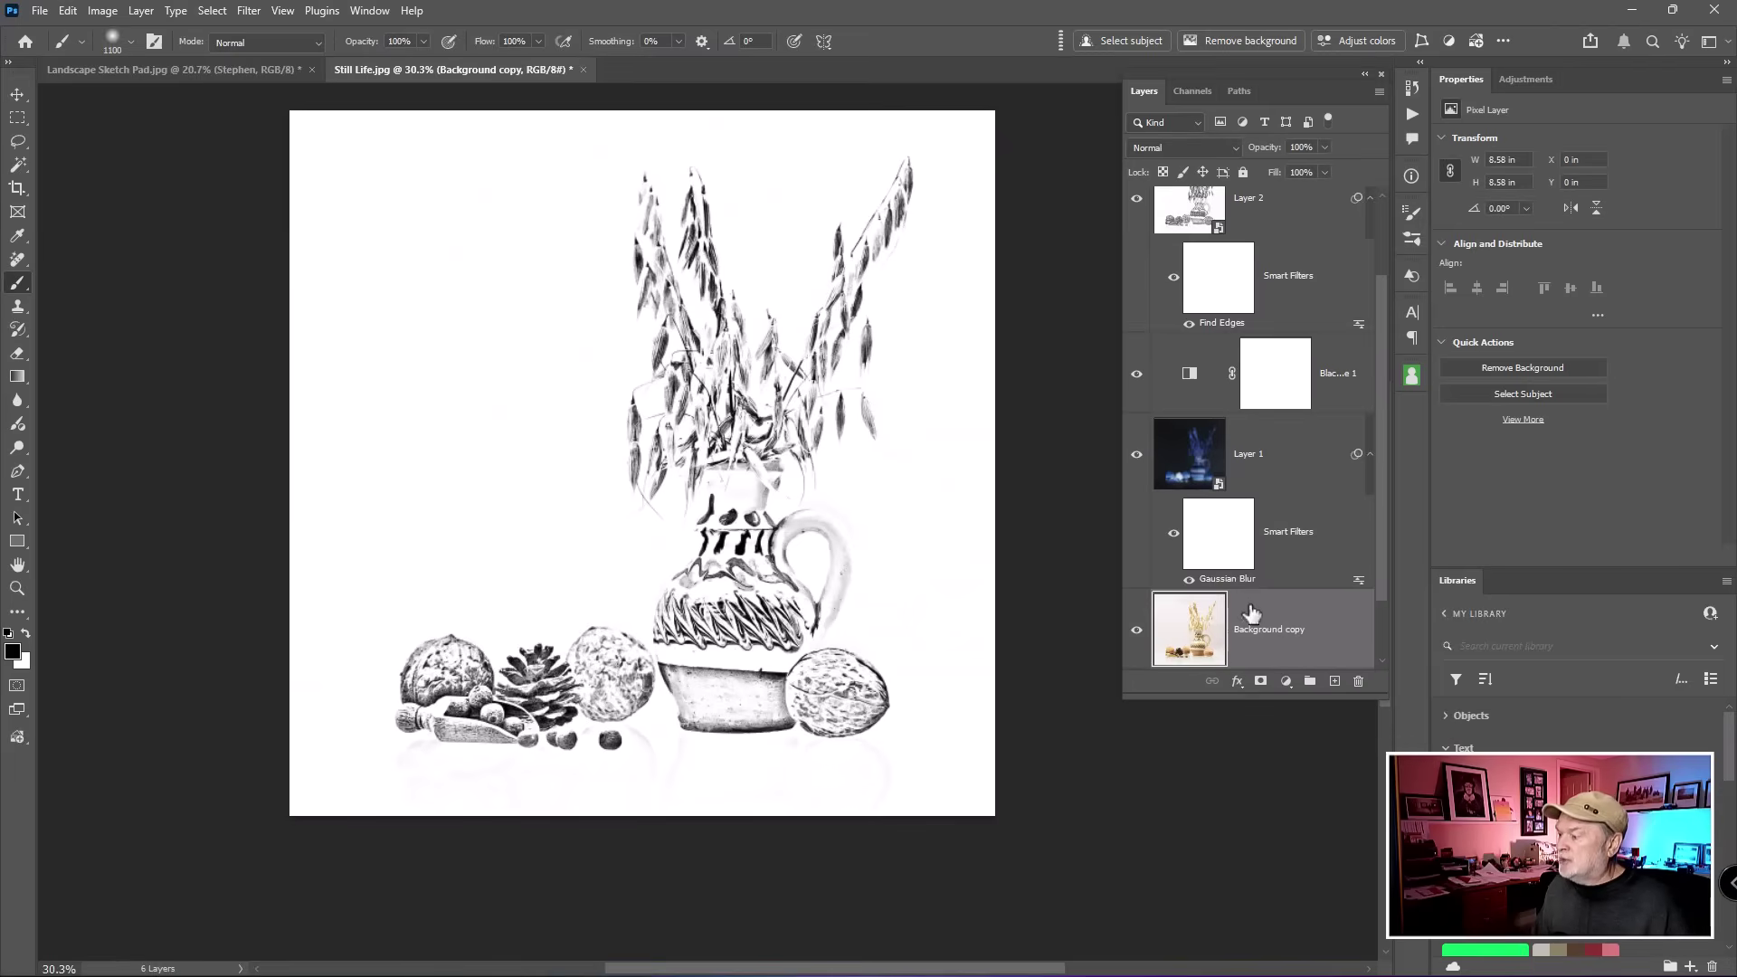
left_click_drag(1382, 577, 1382, 676)
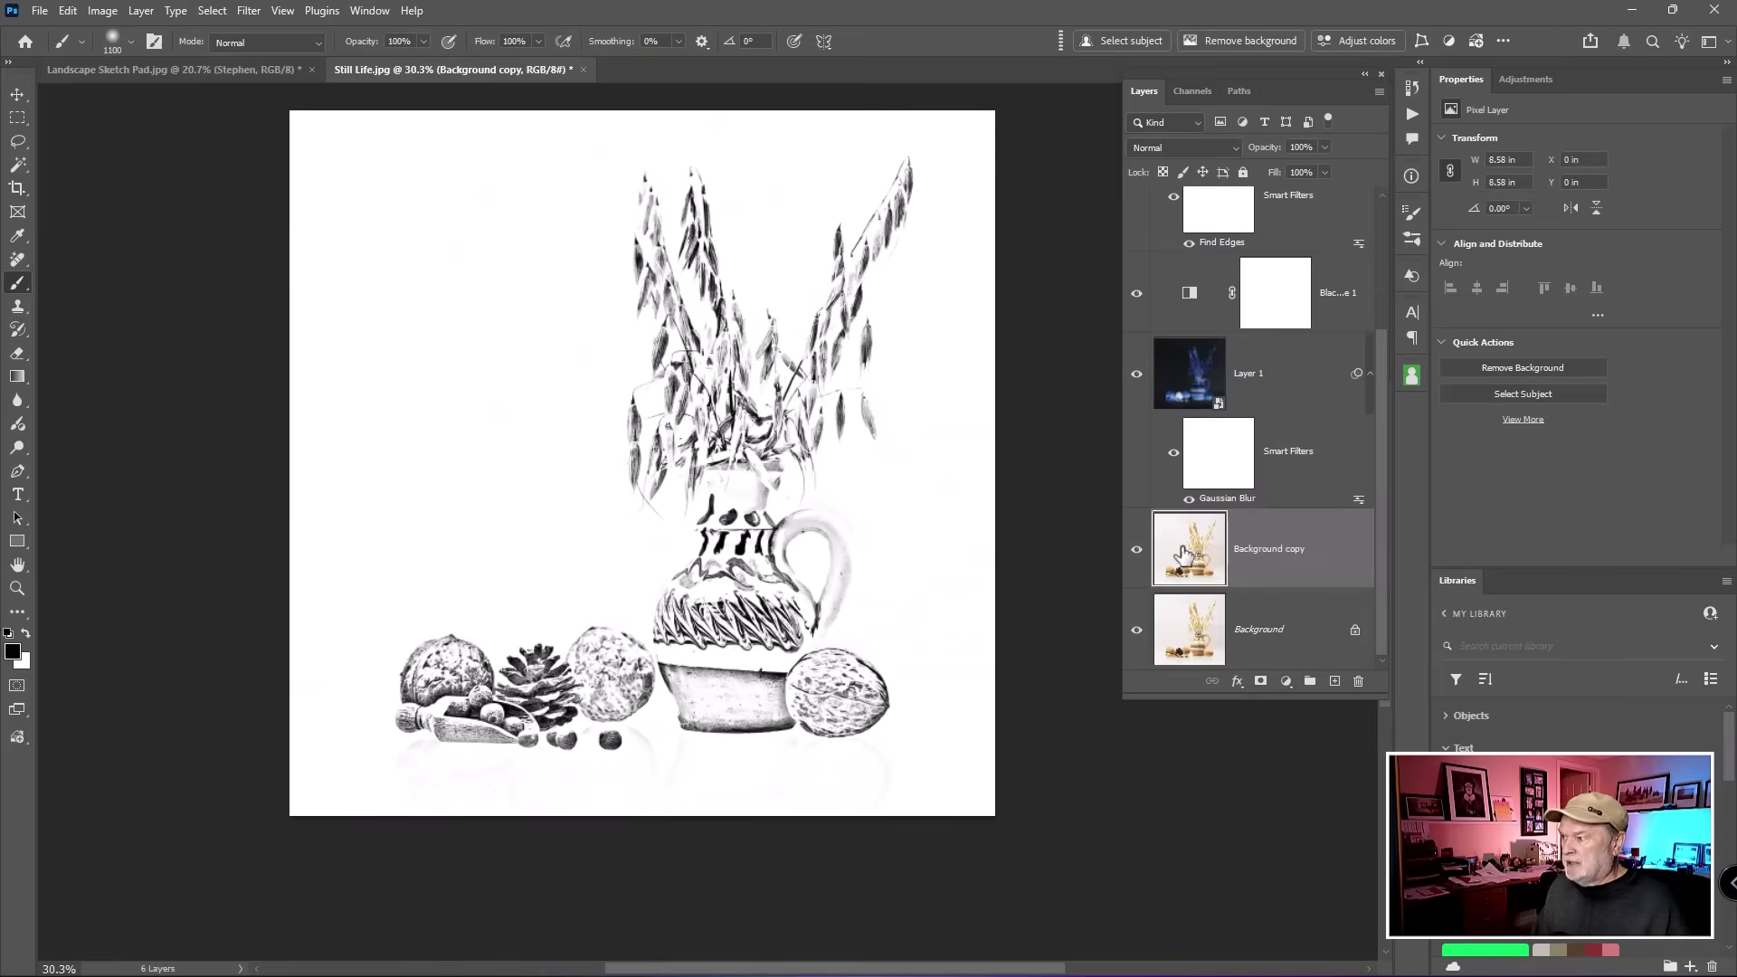
mouse_move(1185, 558)
left_mouse_down()
mouse_move(1181, 181)
mouse_move(1262, 241)
mouse_move(1244, 316)
mouse_move(1191, 315)
left_mouse_up()
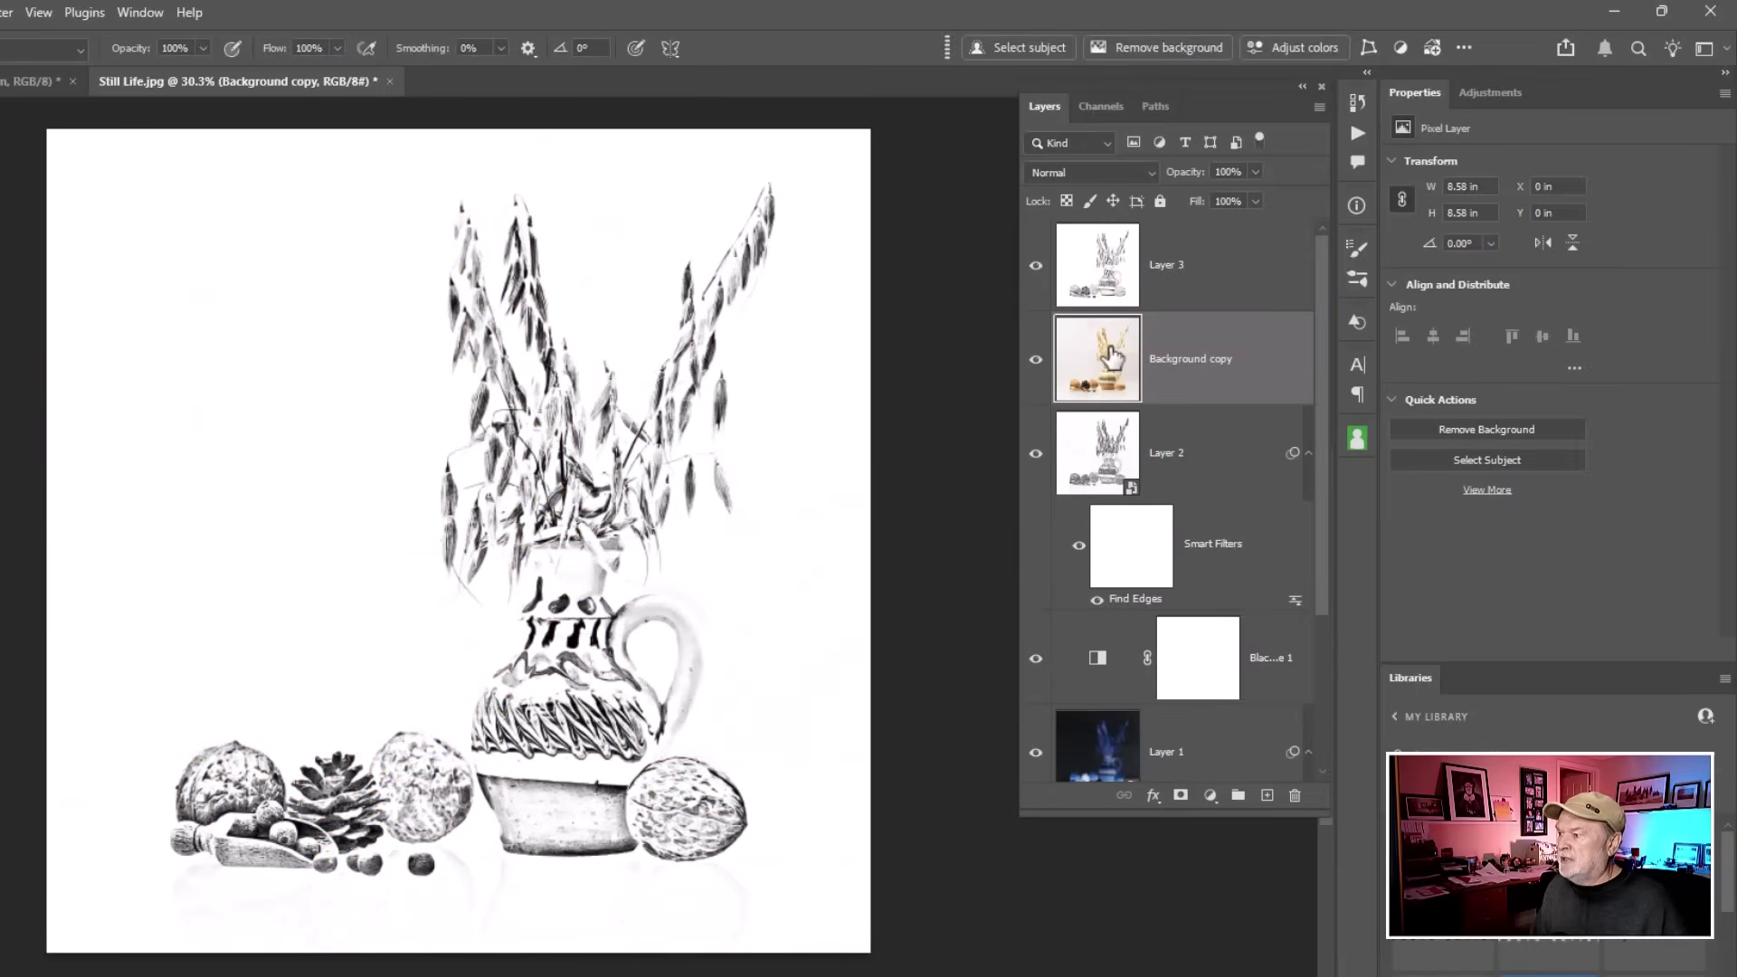
Step: Test fading Layer 3 over the colour photo copy, then restore it to full opacity
left_click(1036, 266)
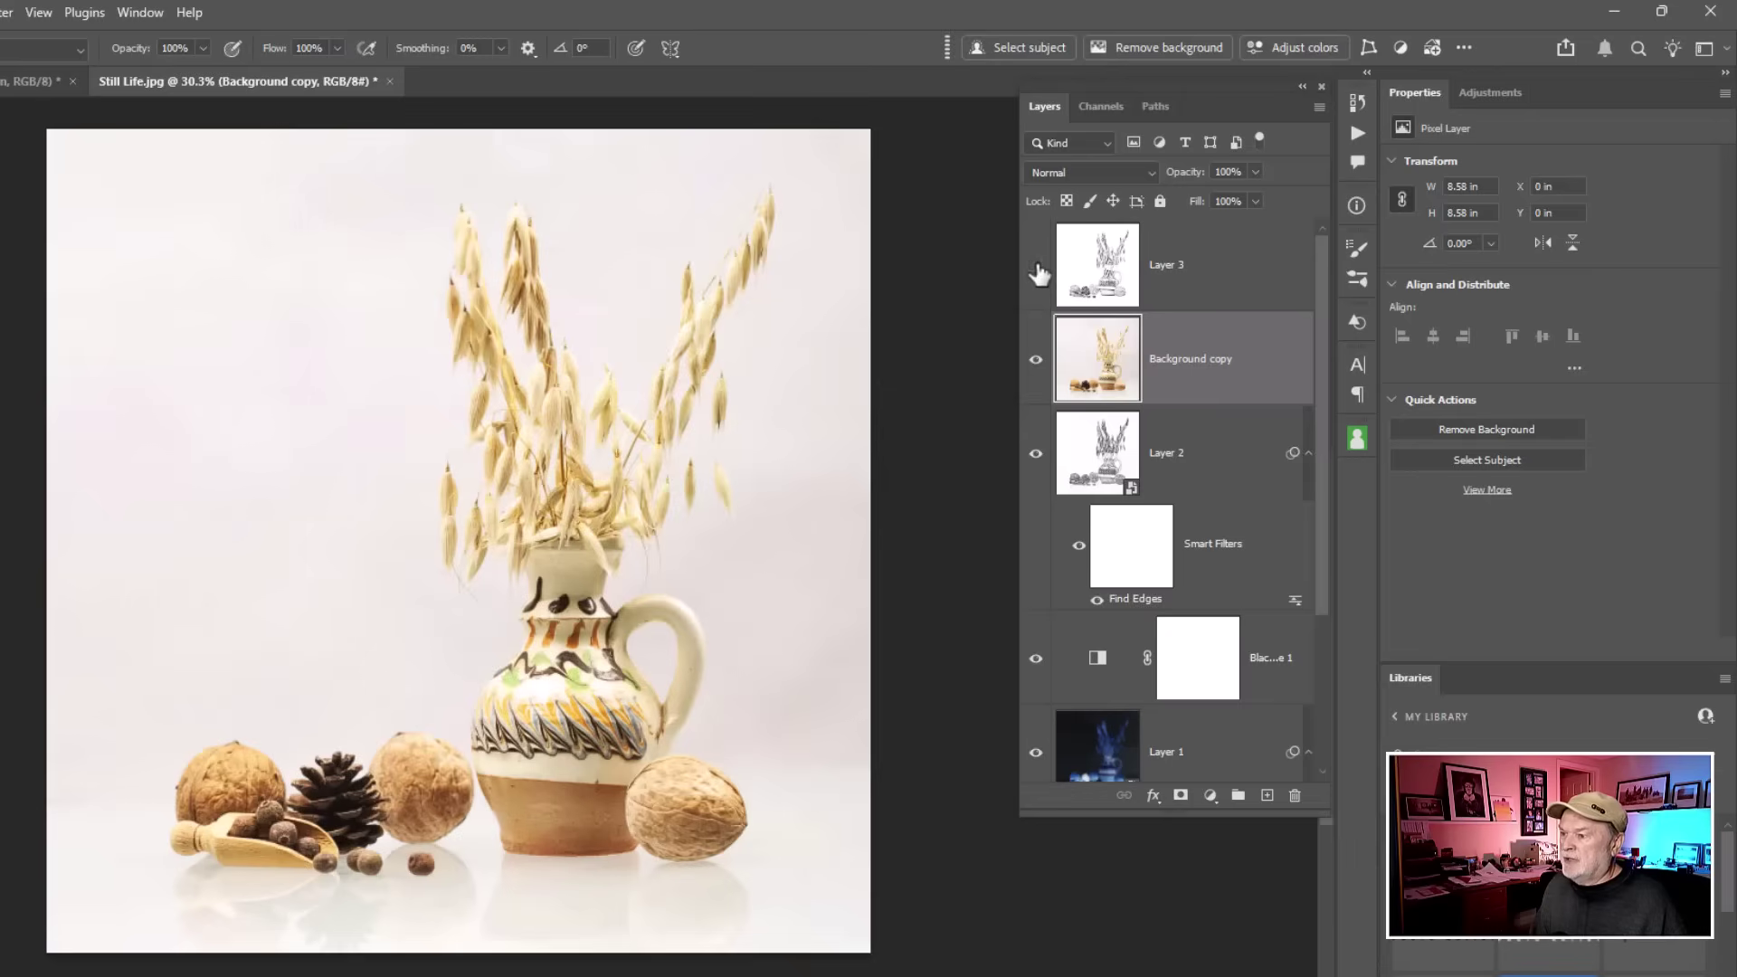
left_click(1036, 266)
left_click(1094, 277)
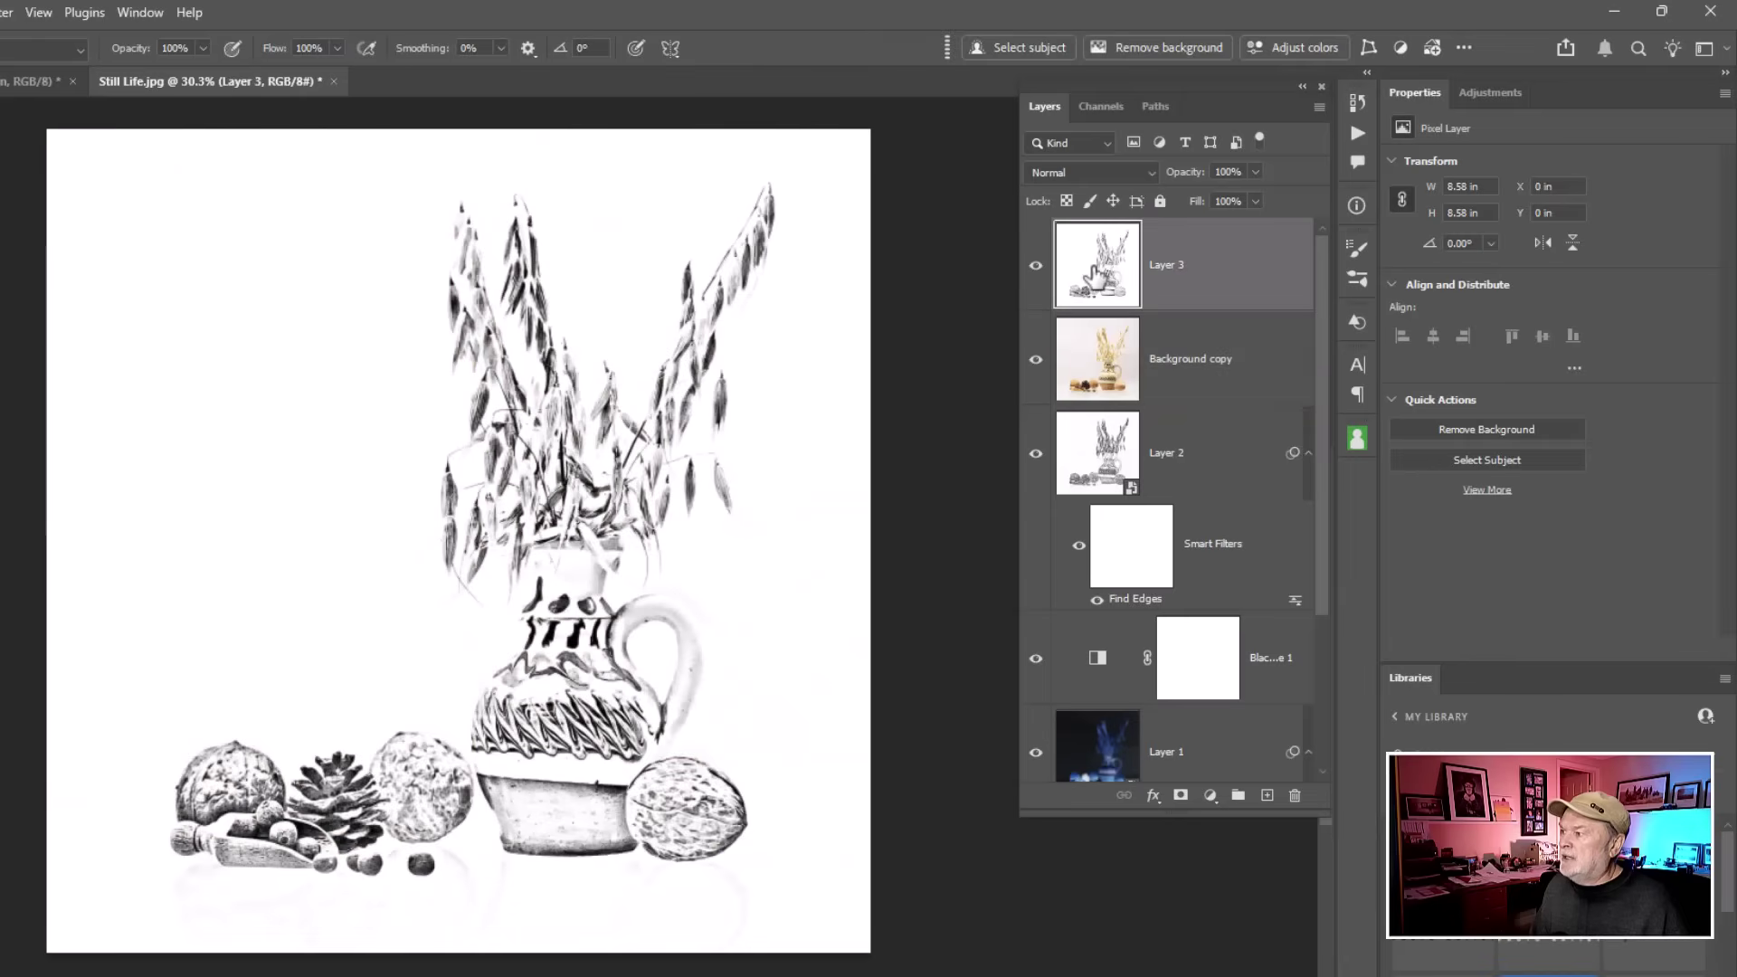
mouse_move(1201, 184)
left_mouse_down()
mouse_move(1176, 186)
mouse_move(1191, 182)
left_mouse_up()
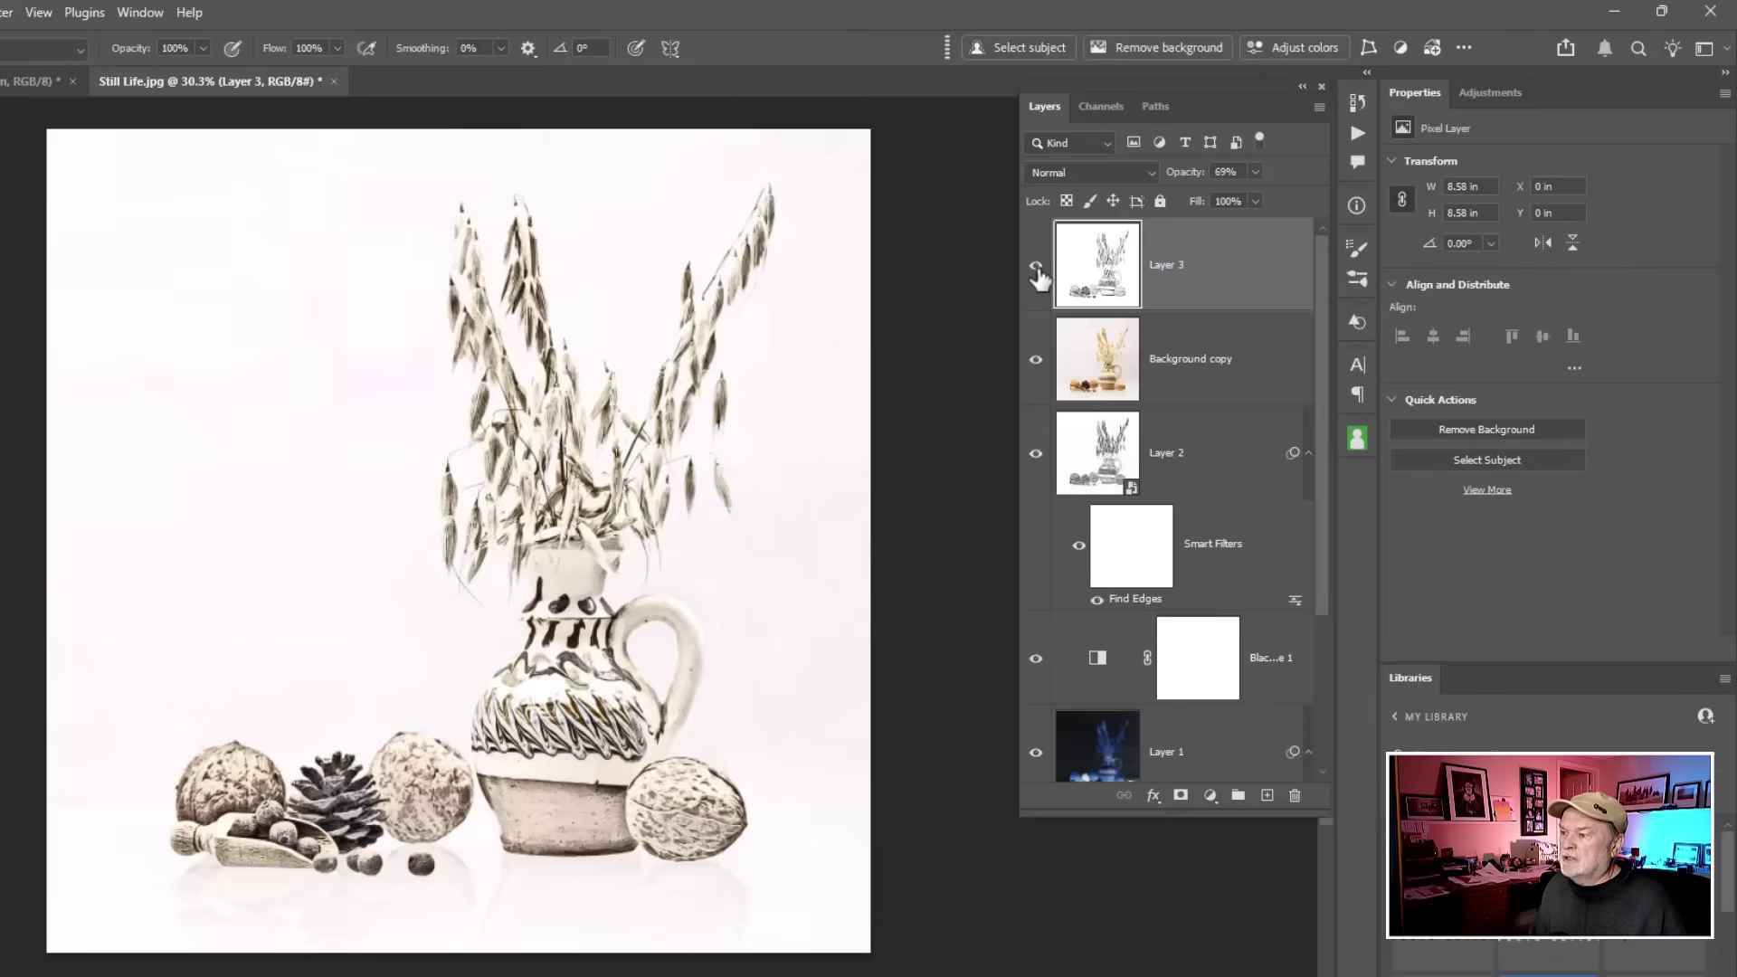
left_click(1035, 267)
left_click(1036, 266)
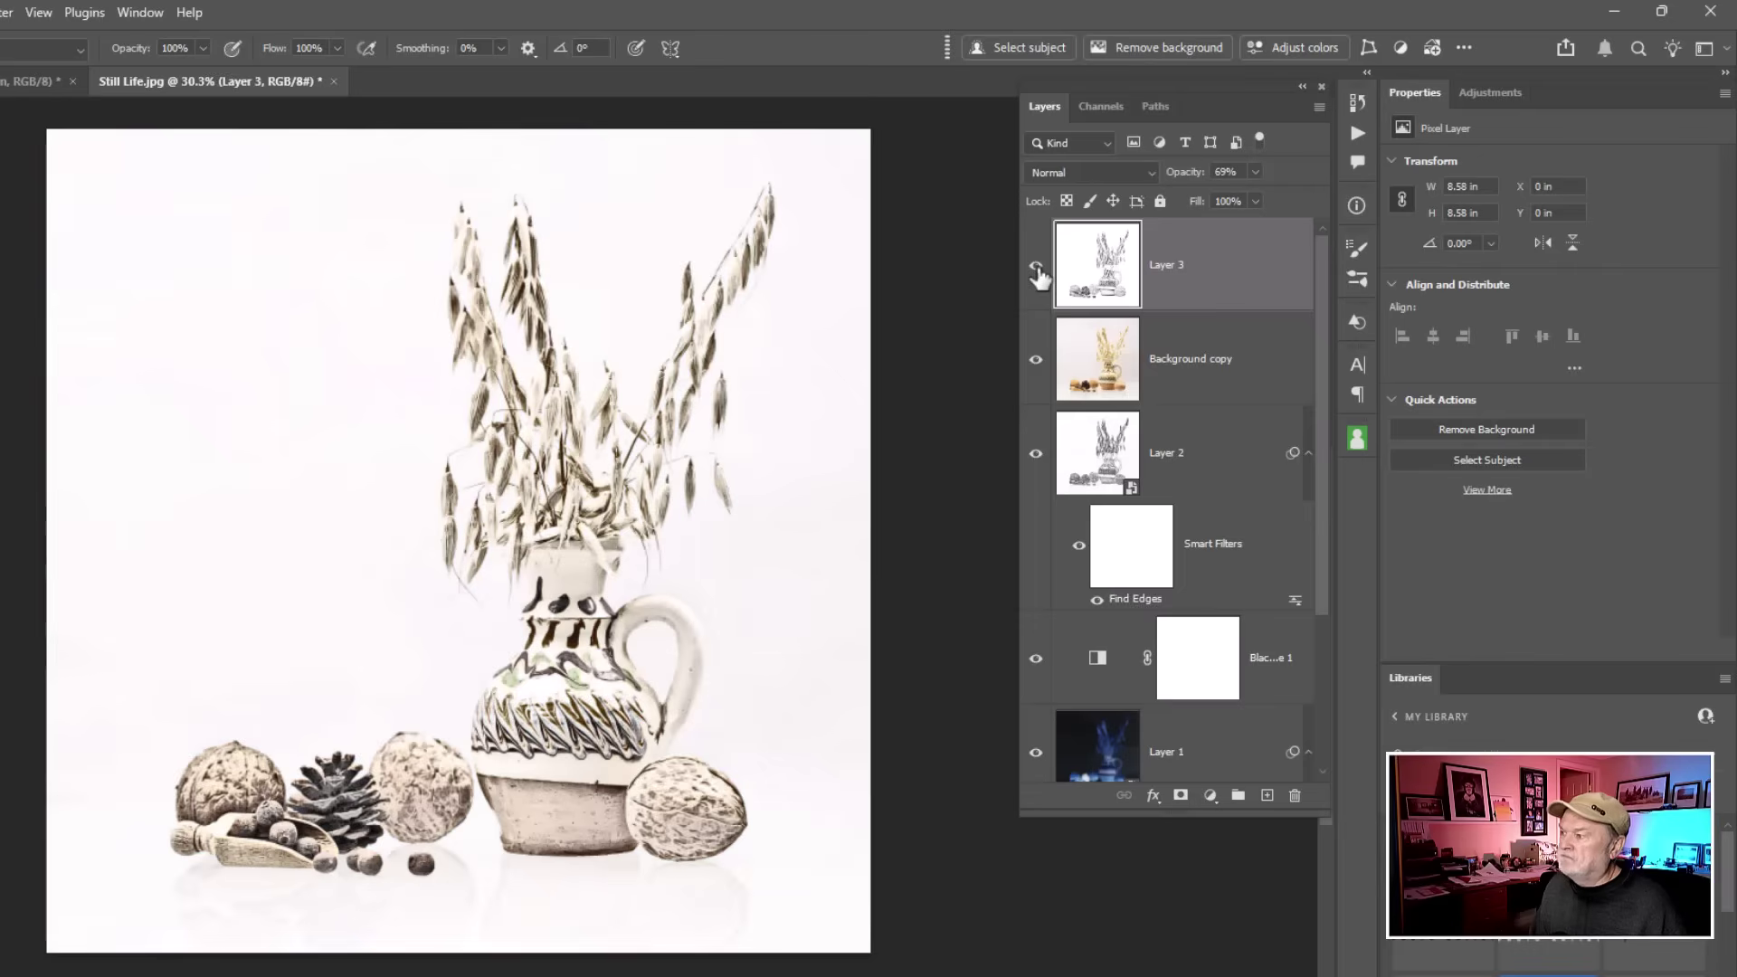
left_click(1036, 266)
left_click(1036, 267)
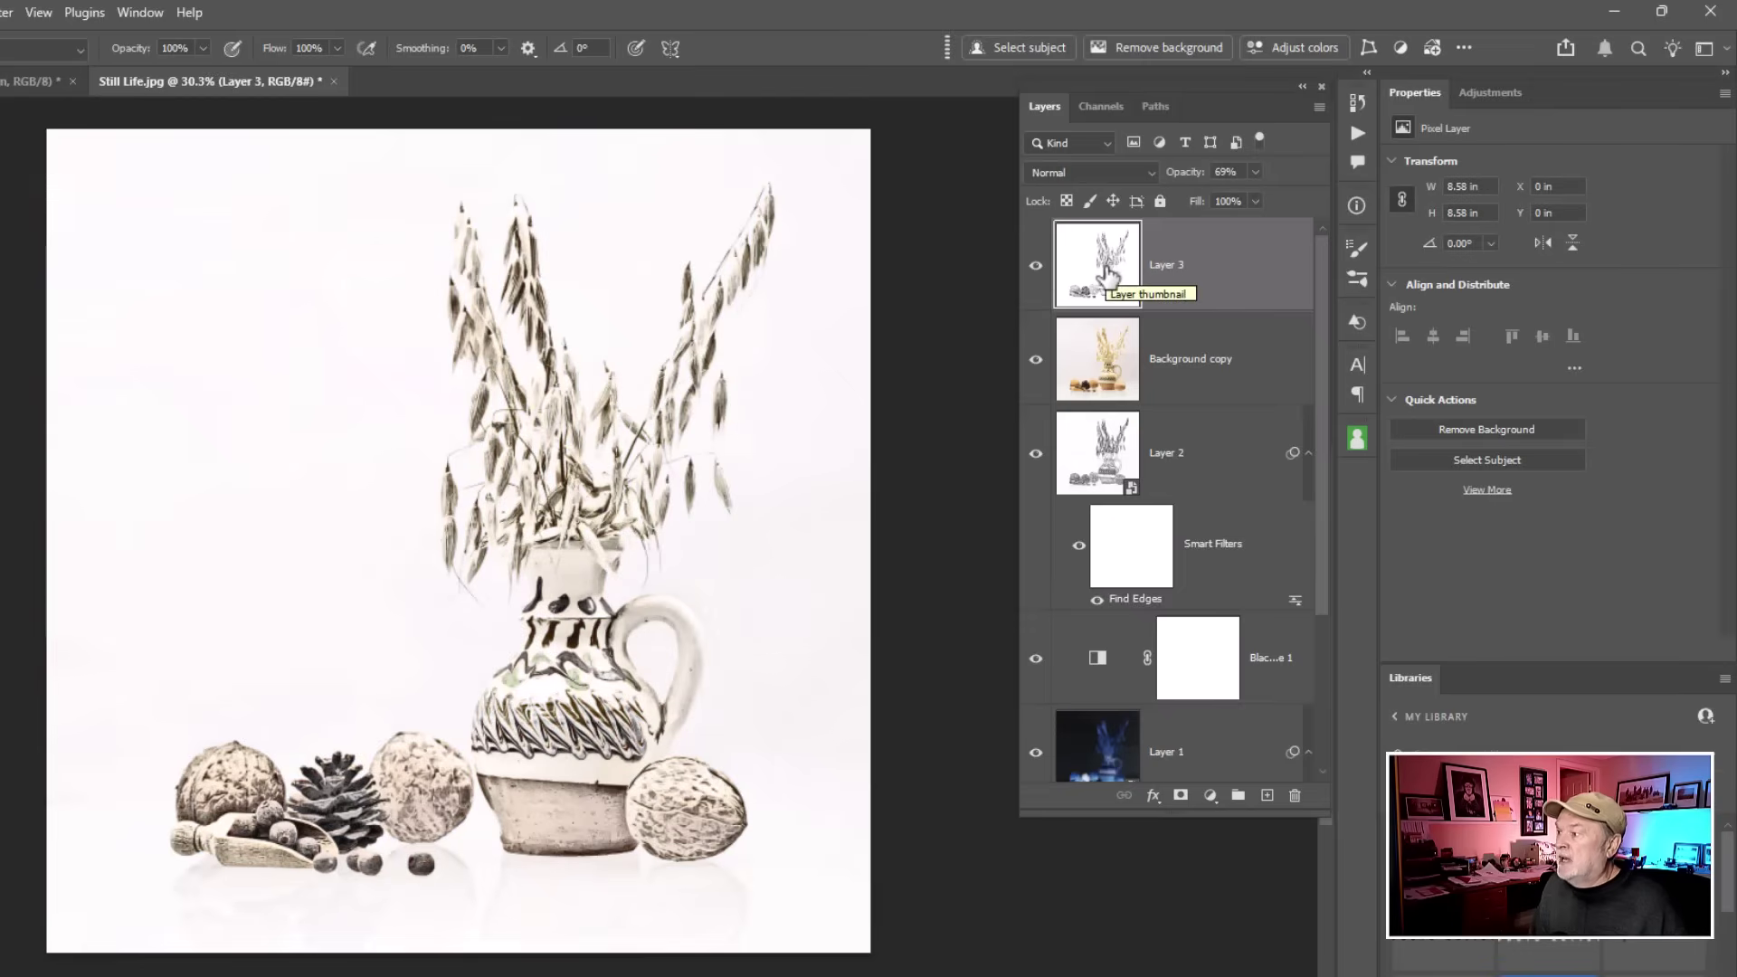
left_click_drag(1183, 172, 1221, 188)
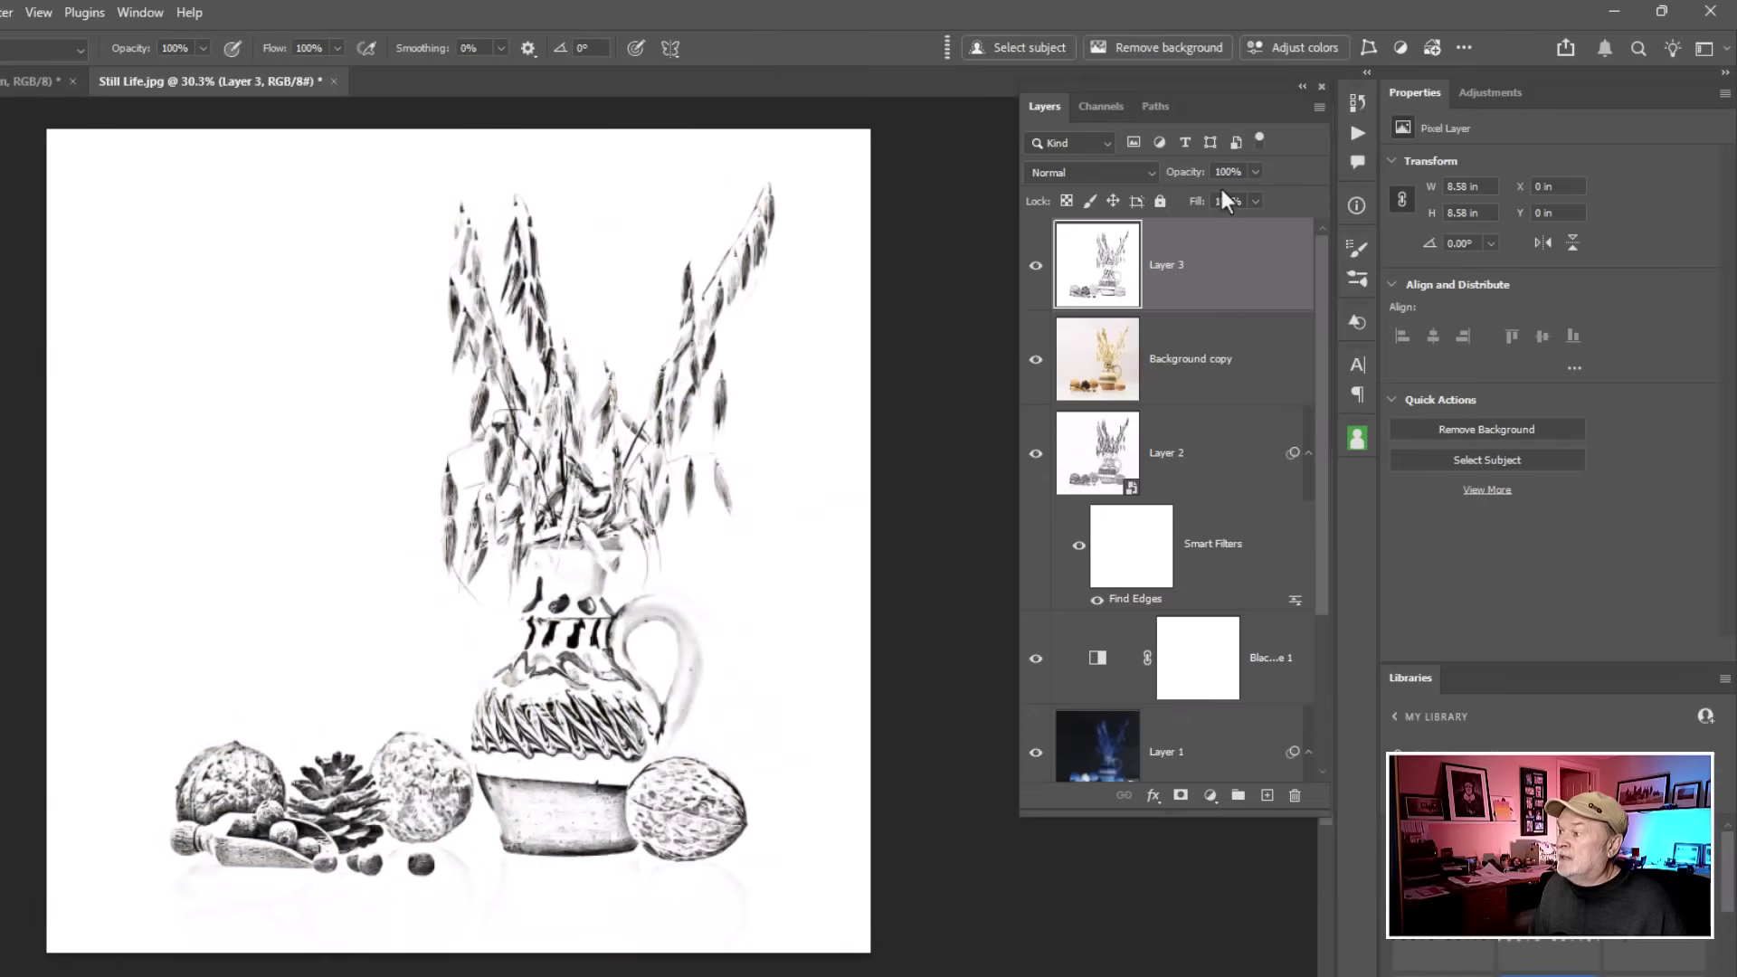
Step: Try Soft Light on Layer 3, revert to Normal, and fade it to about 70% opacity
left_click(1151, 178)
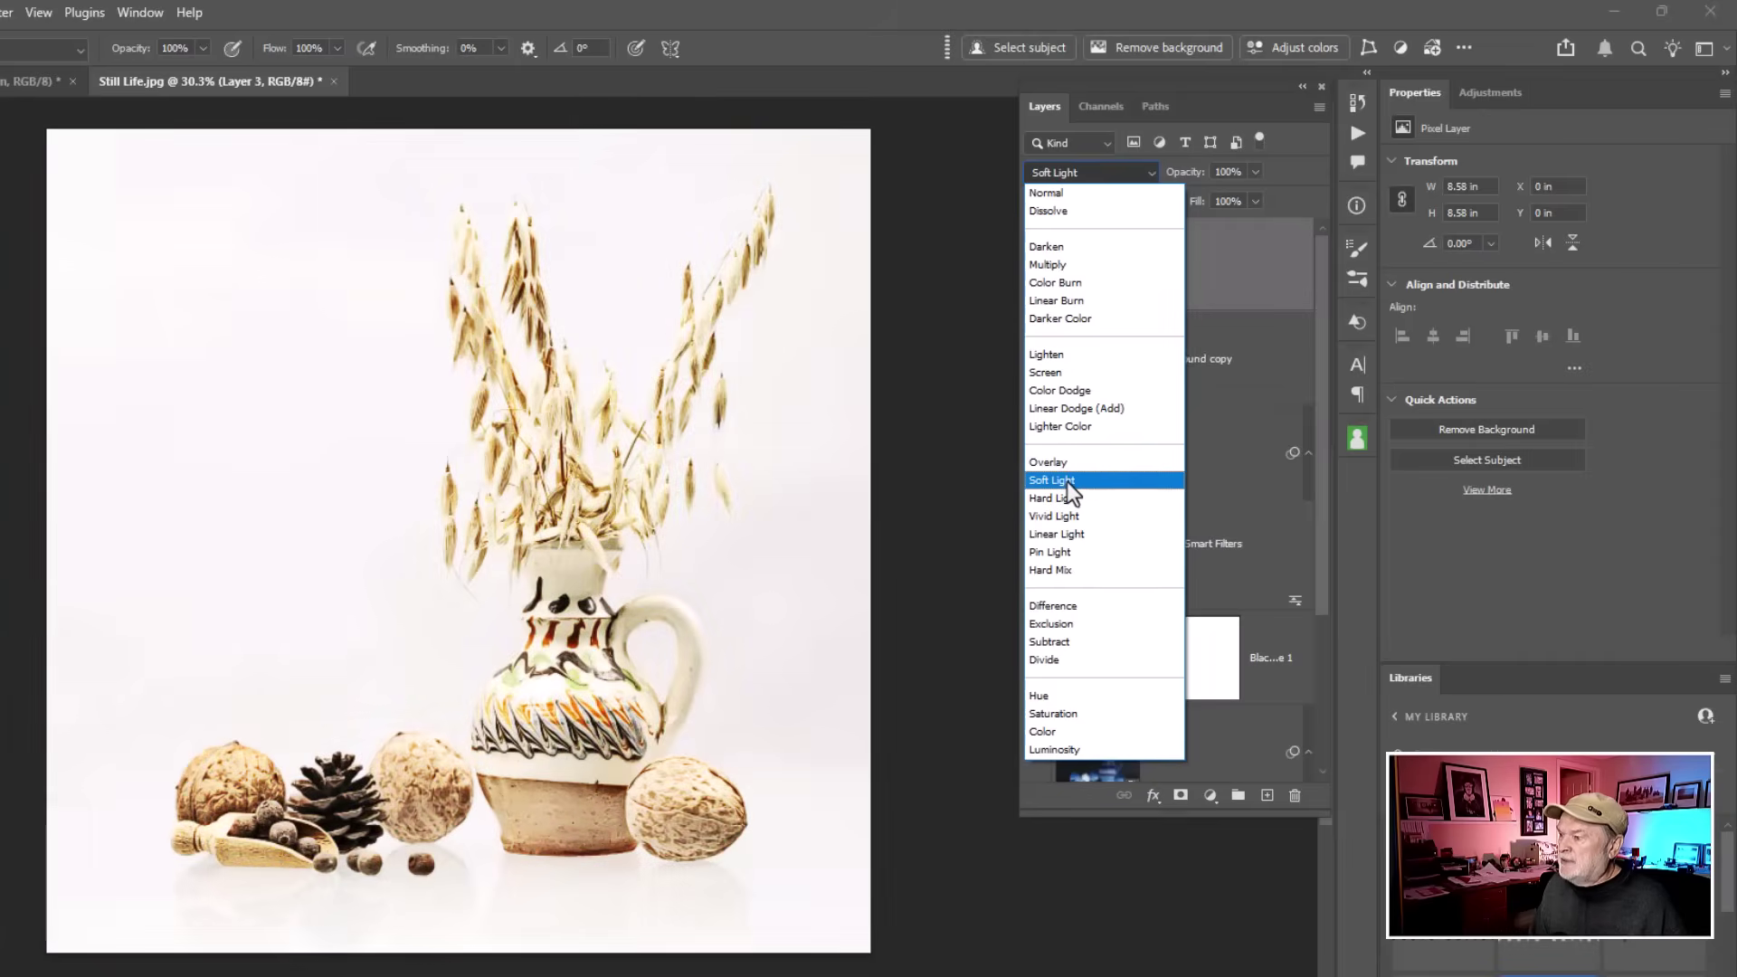
left_click(1070, 484)
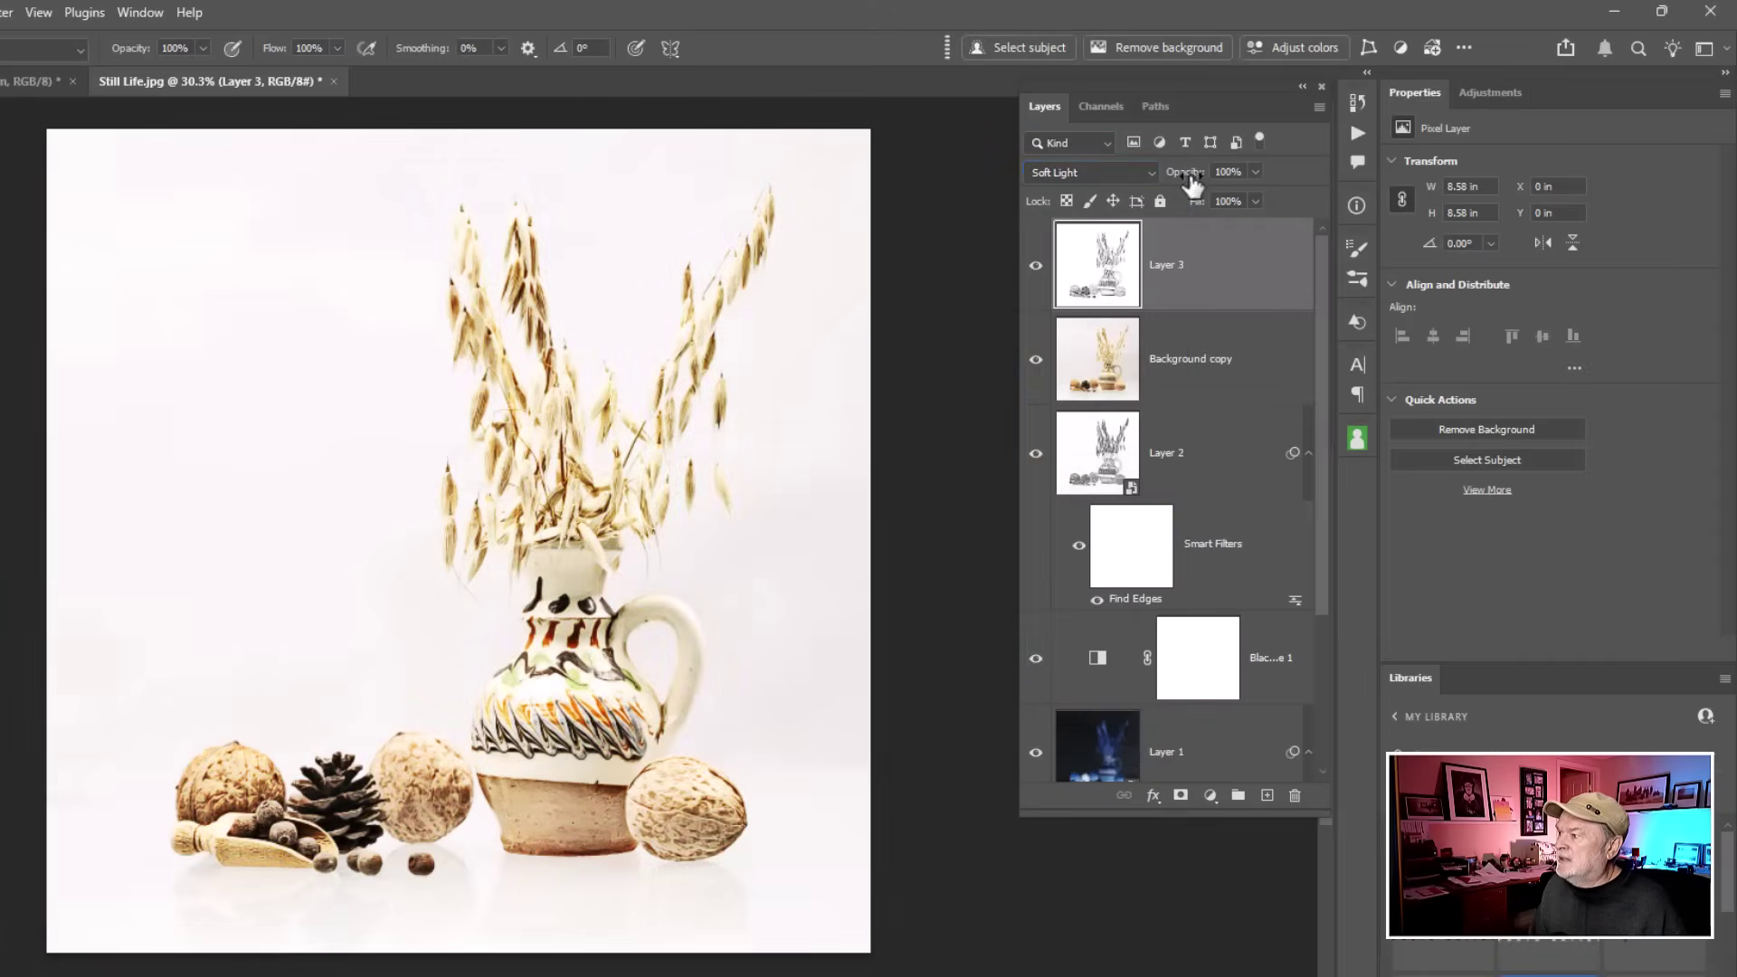
left_click_drag(1195, 174, 1268, 182)
left_click(1131, 172)
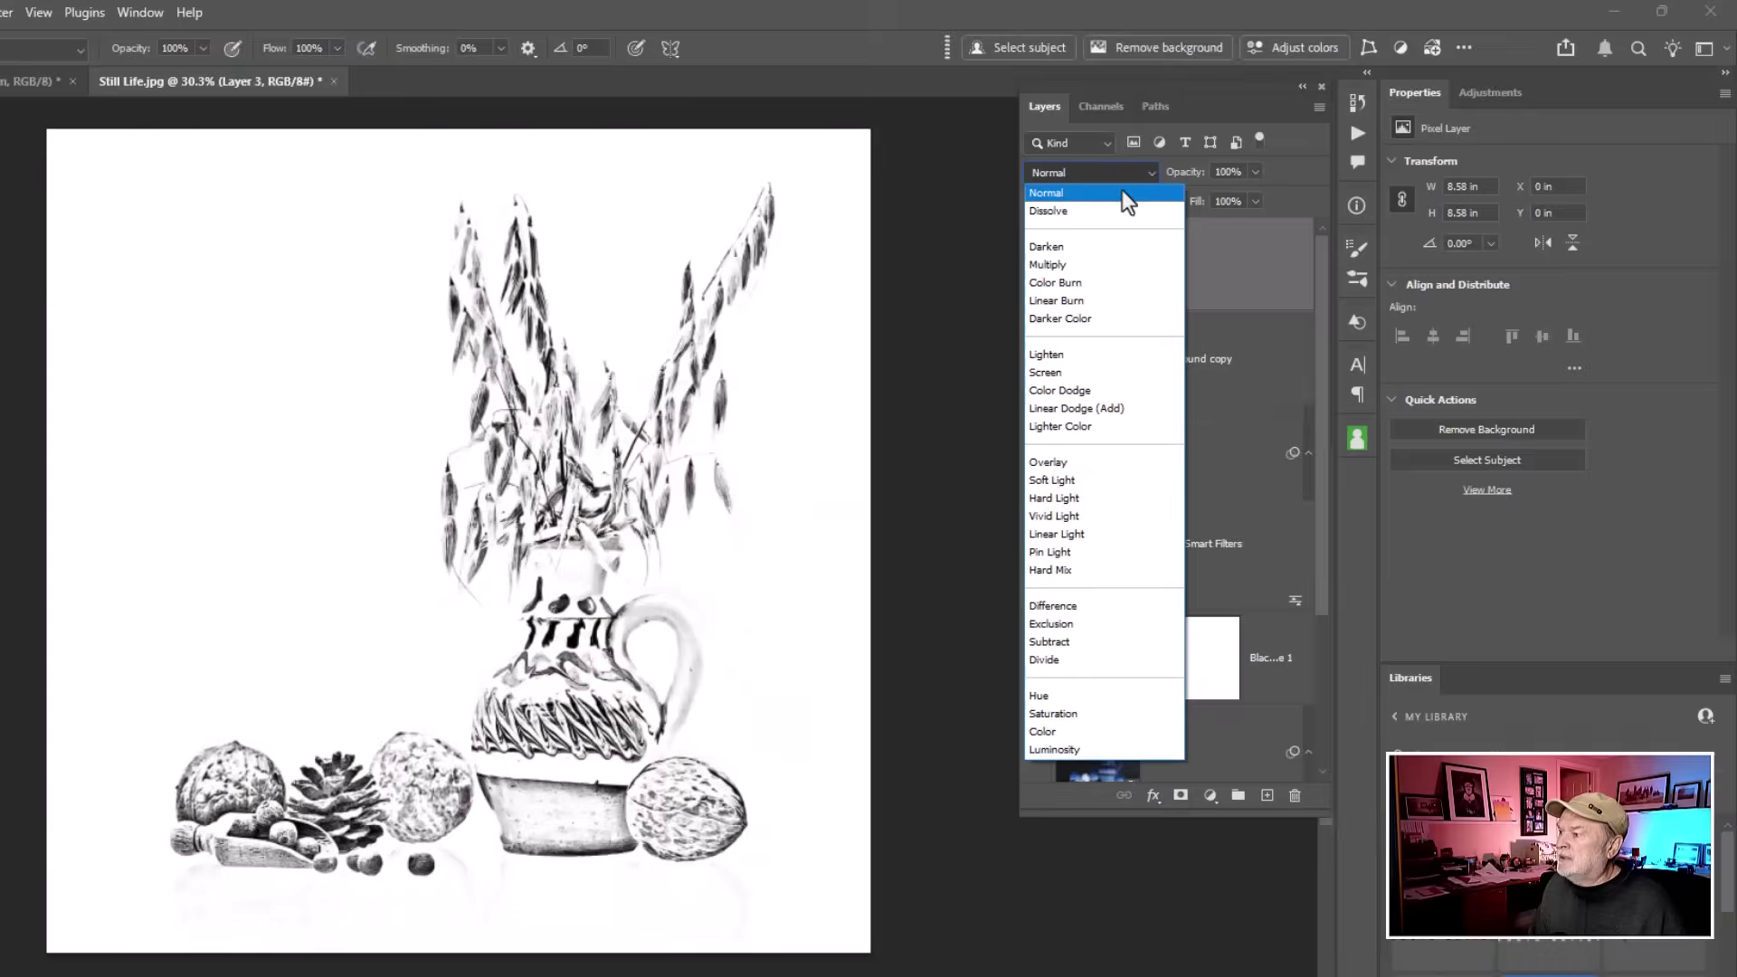
left_click(1121, 188)
left_click(1094, 358)
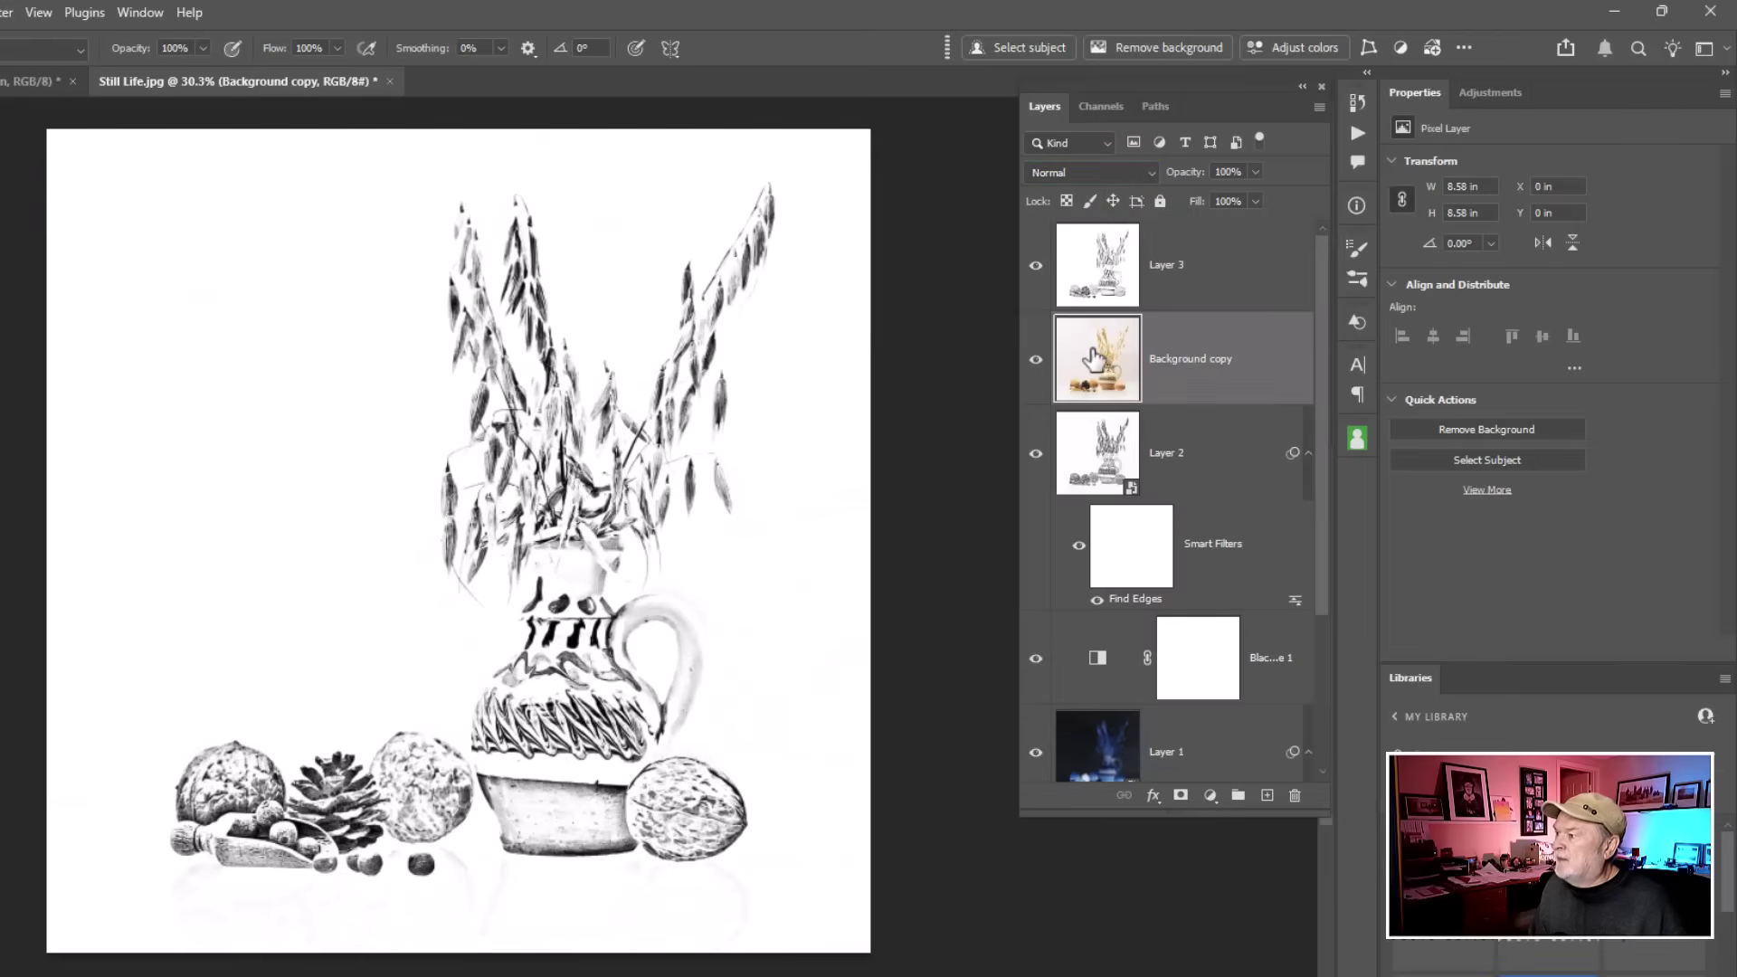
left_click(1104, 262)
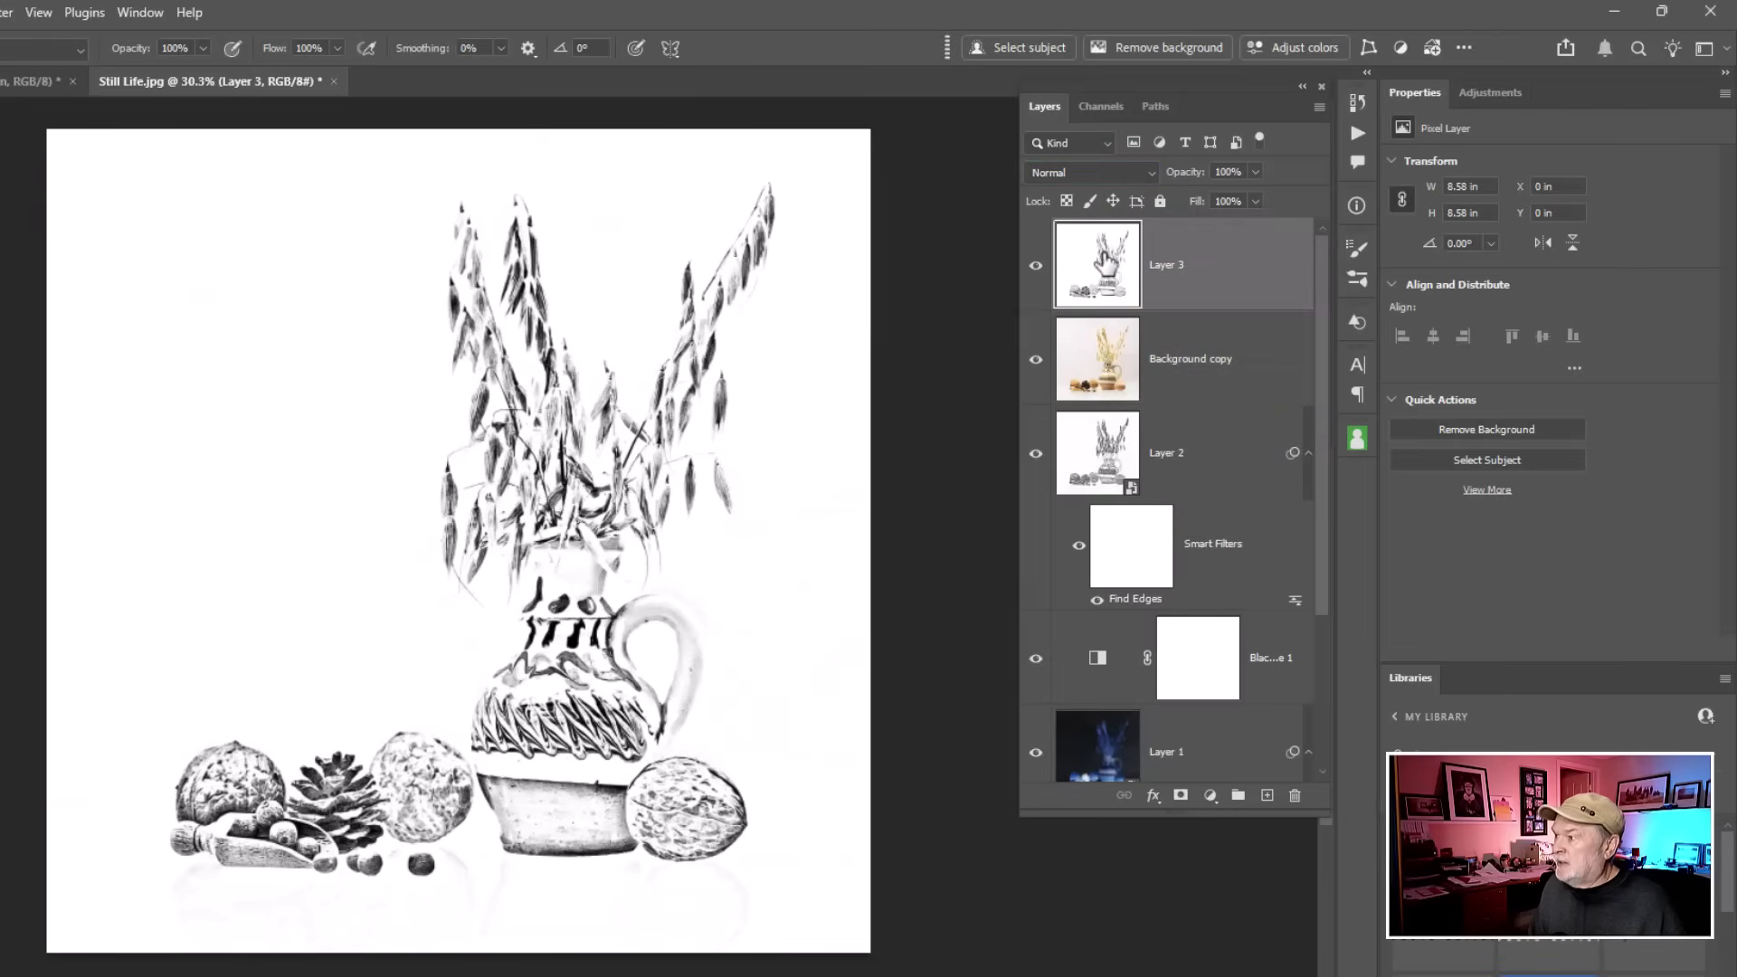
mouse_move(1196, 181)
left_mouse_down()
mouse_move(1166, 182)
mouse_move(1185, 182)
left_mouse_up()
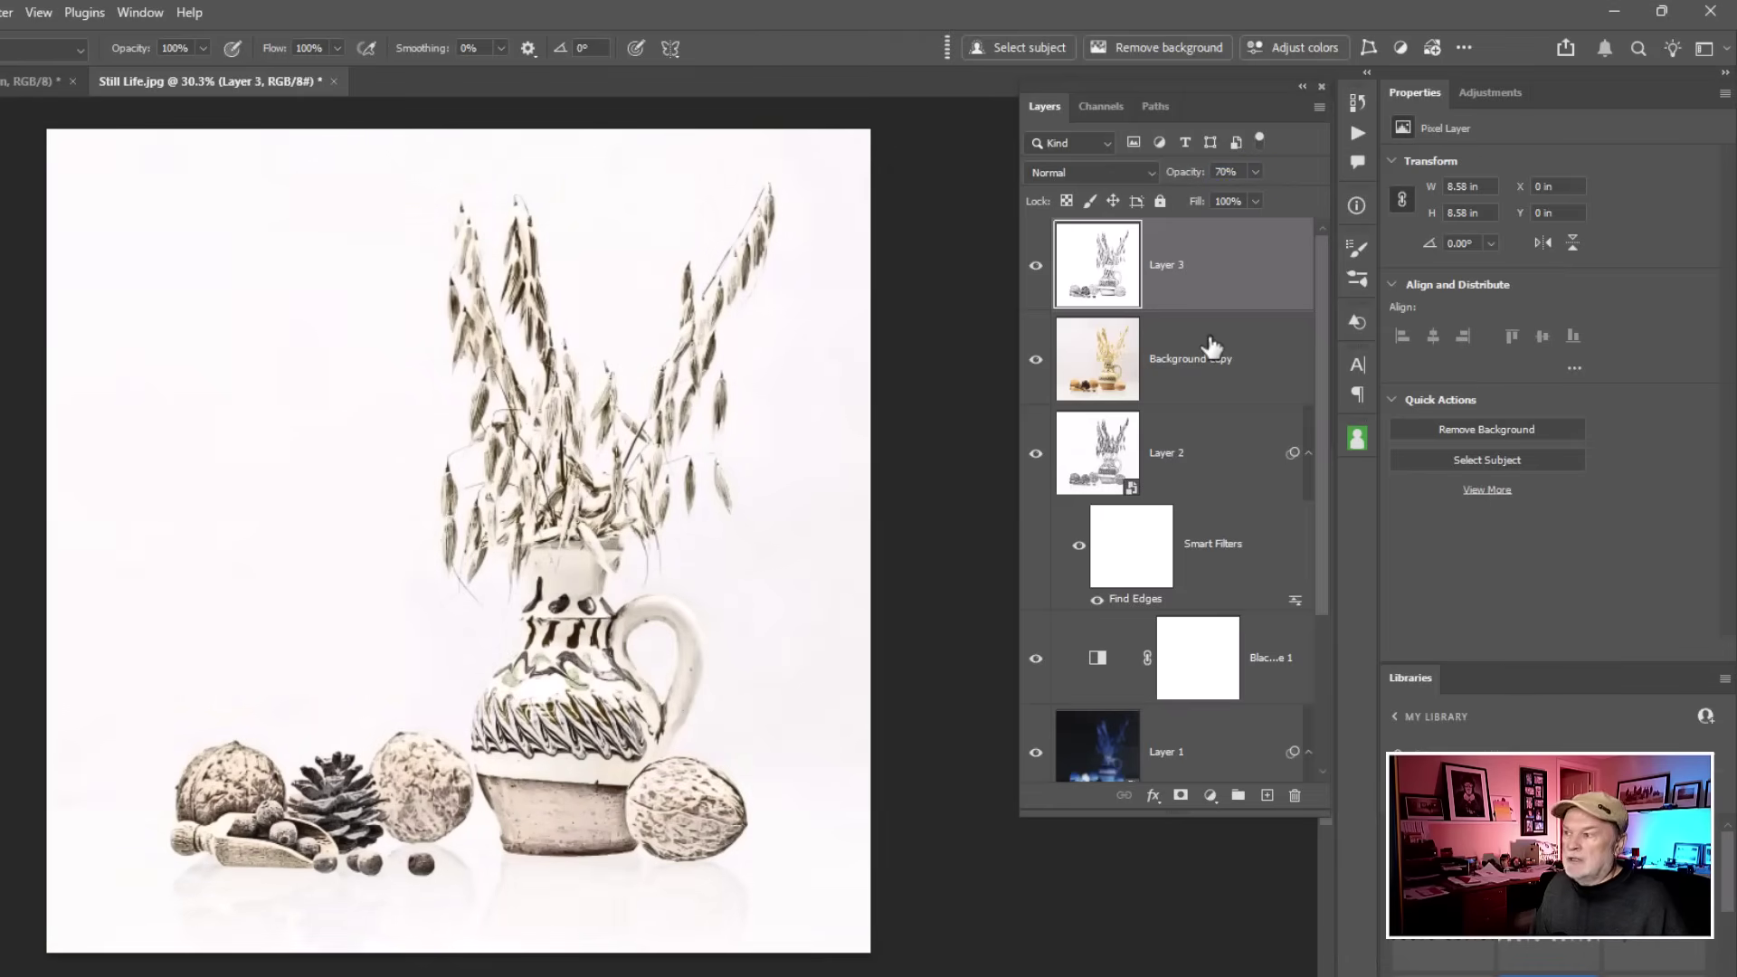
Step: Open Female Model.psd and duplicate its Background photo layer
key("ctrl+o")
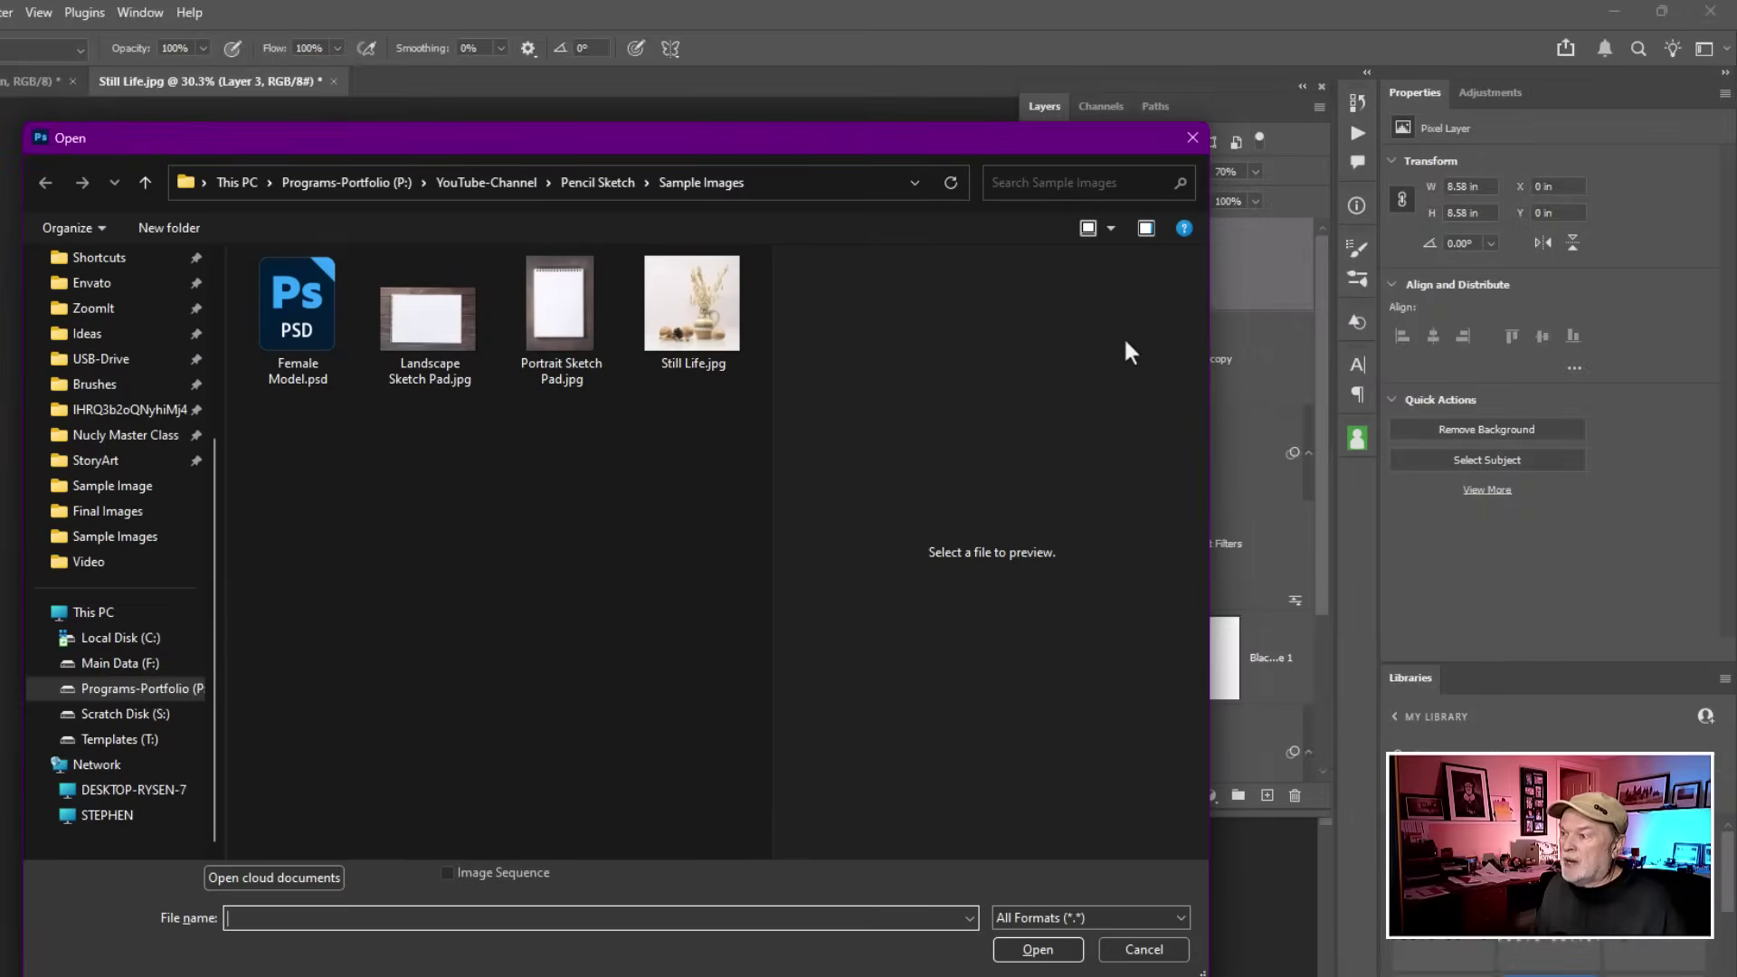
double_click(298, 316)
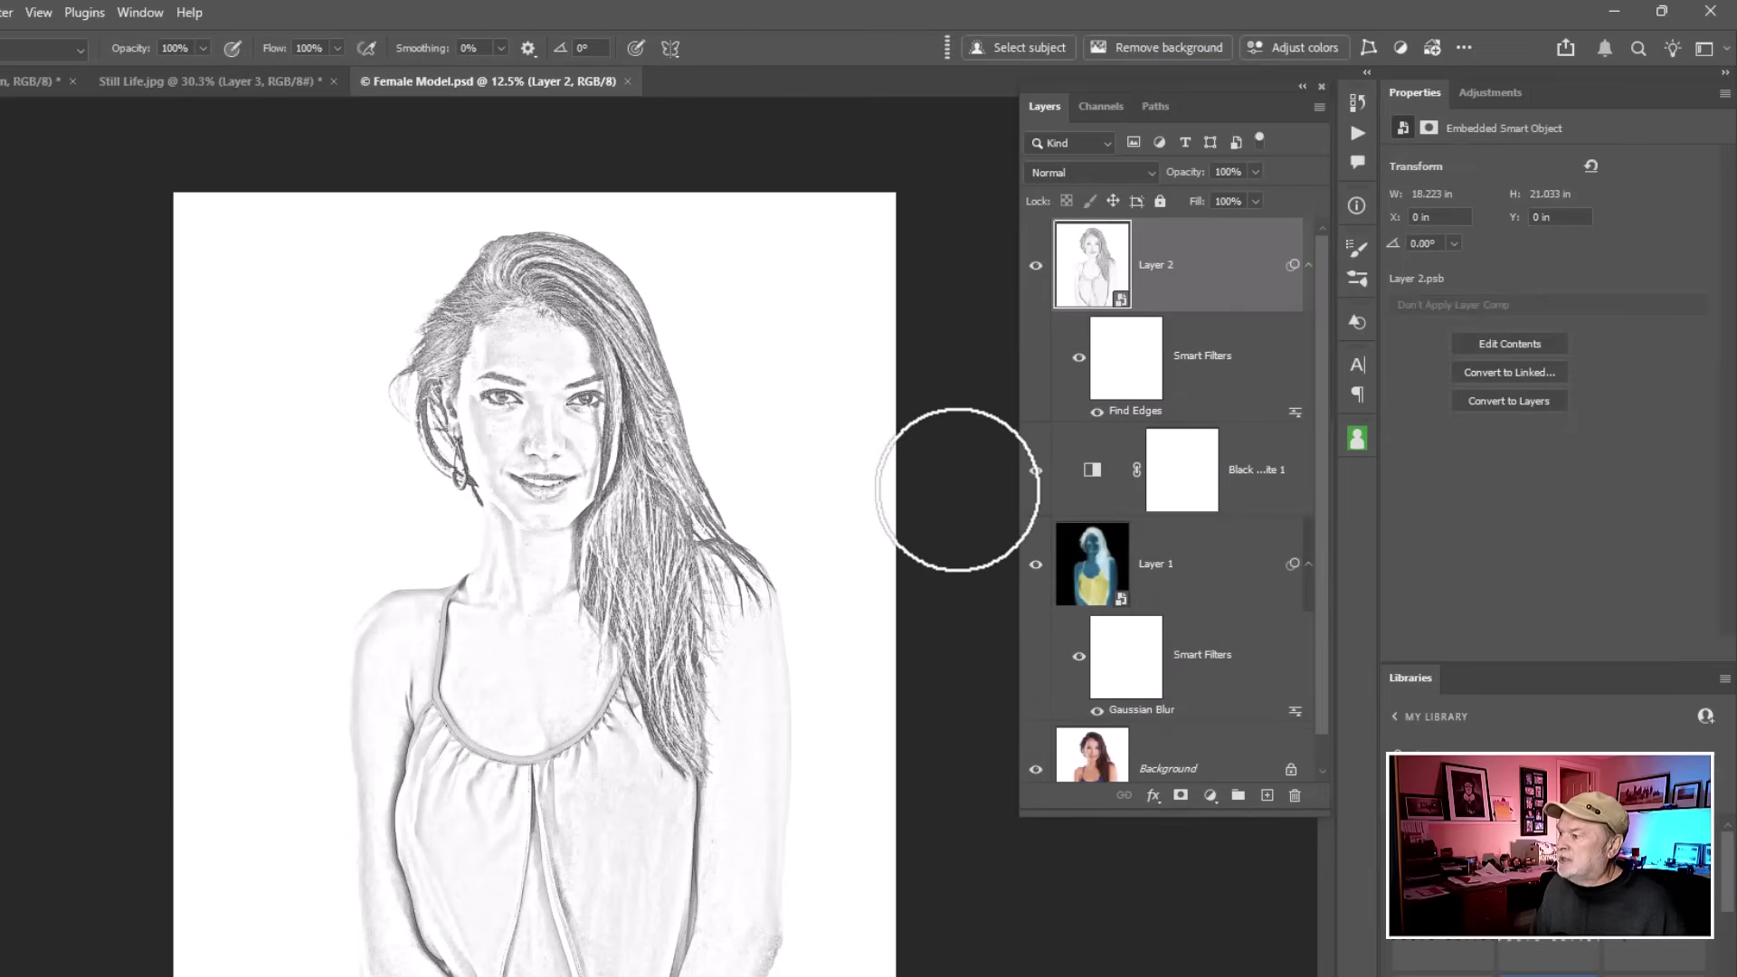
left_click_drag(1316, 563, 1319, 590)
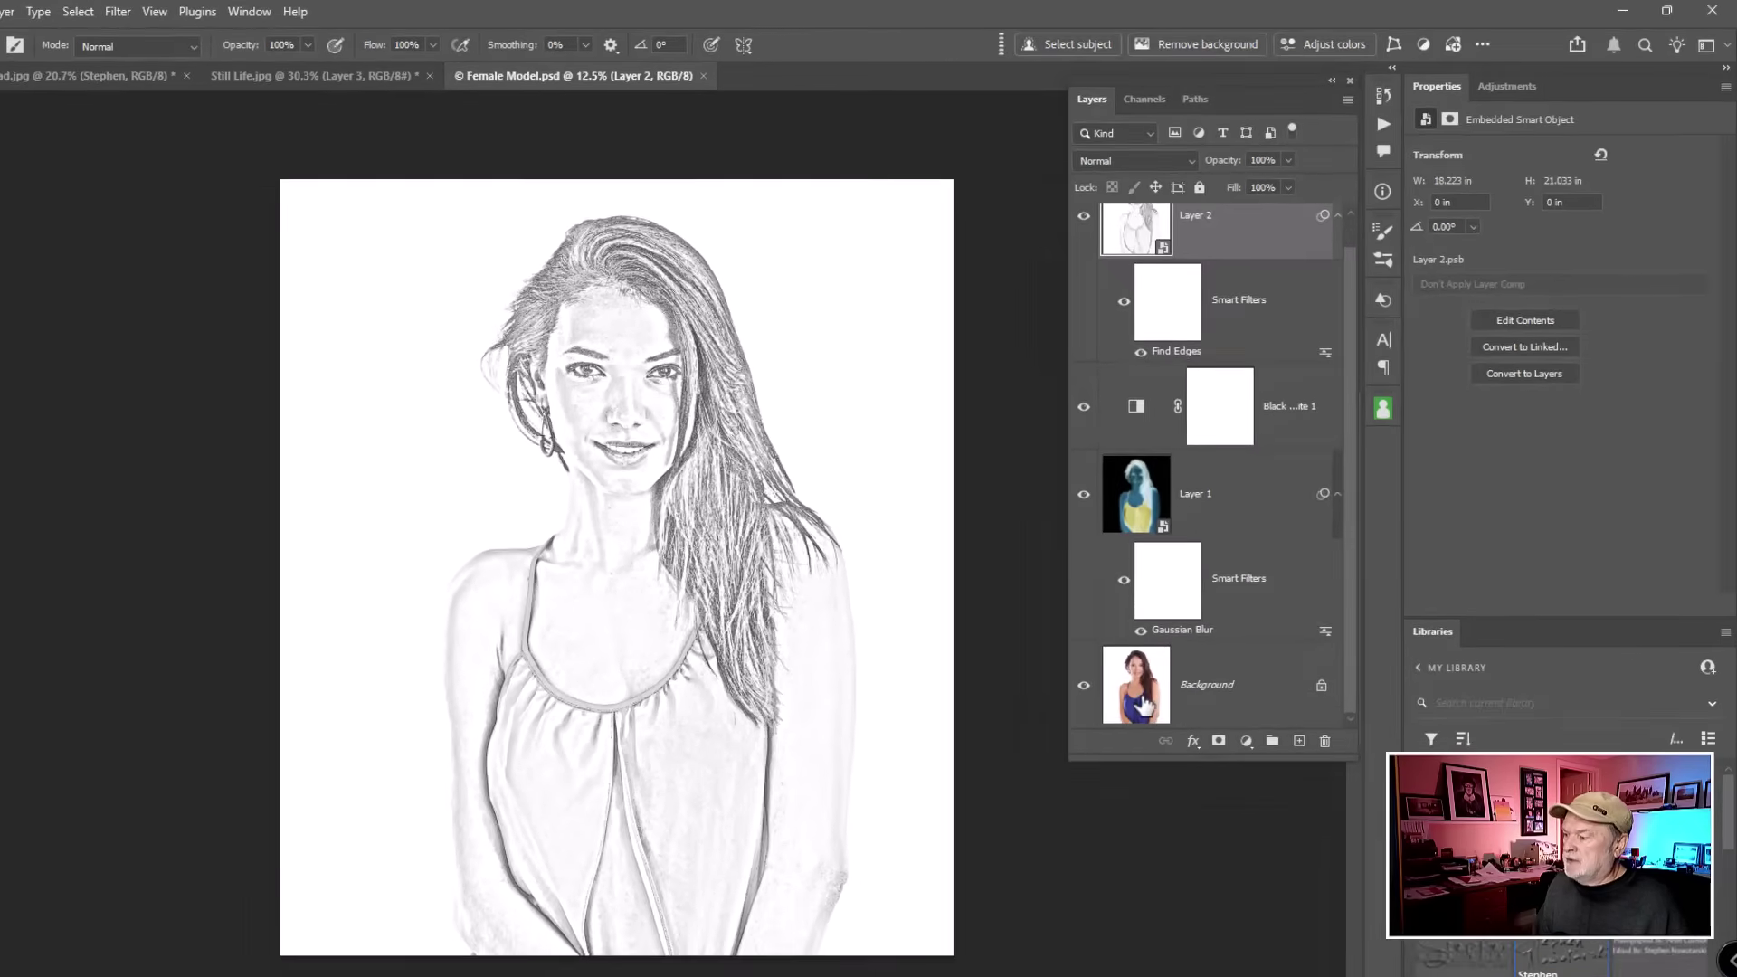
left_click(1145, 705)
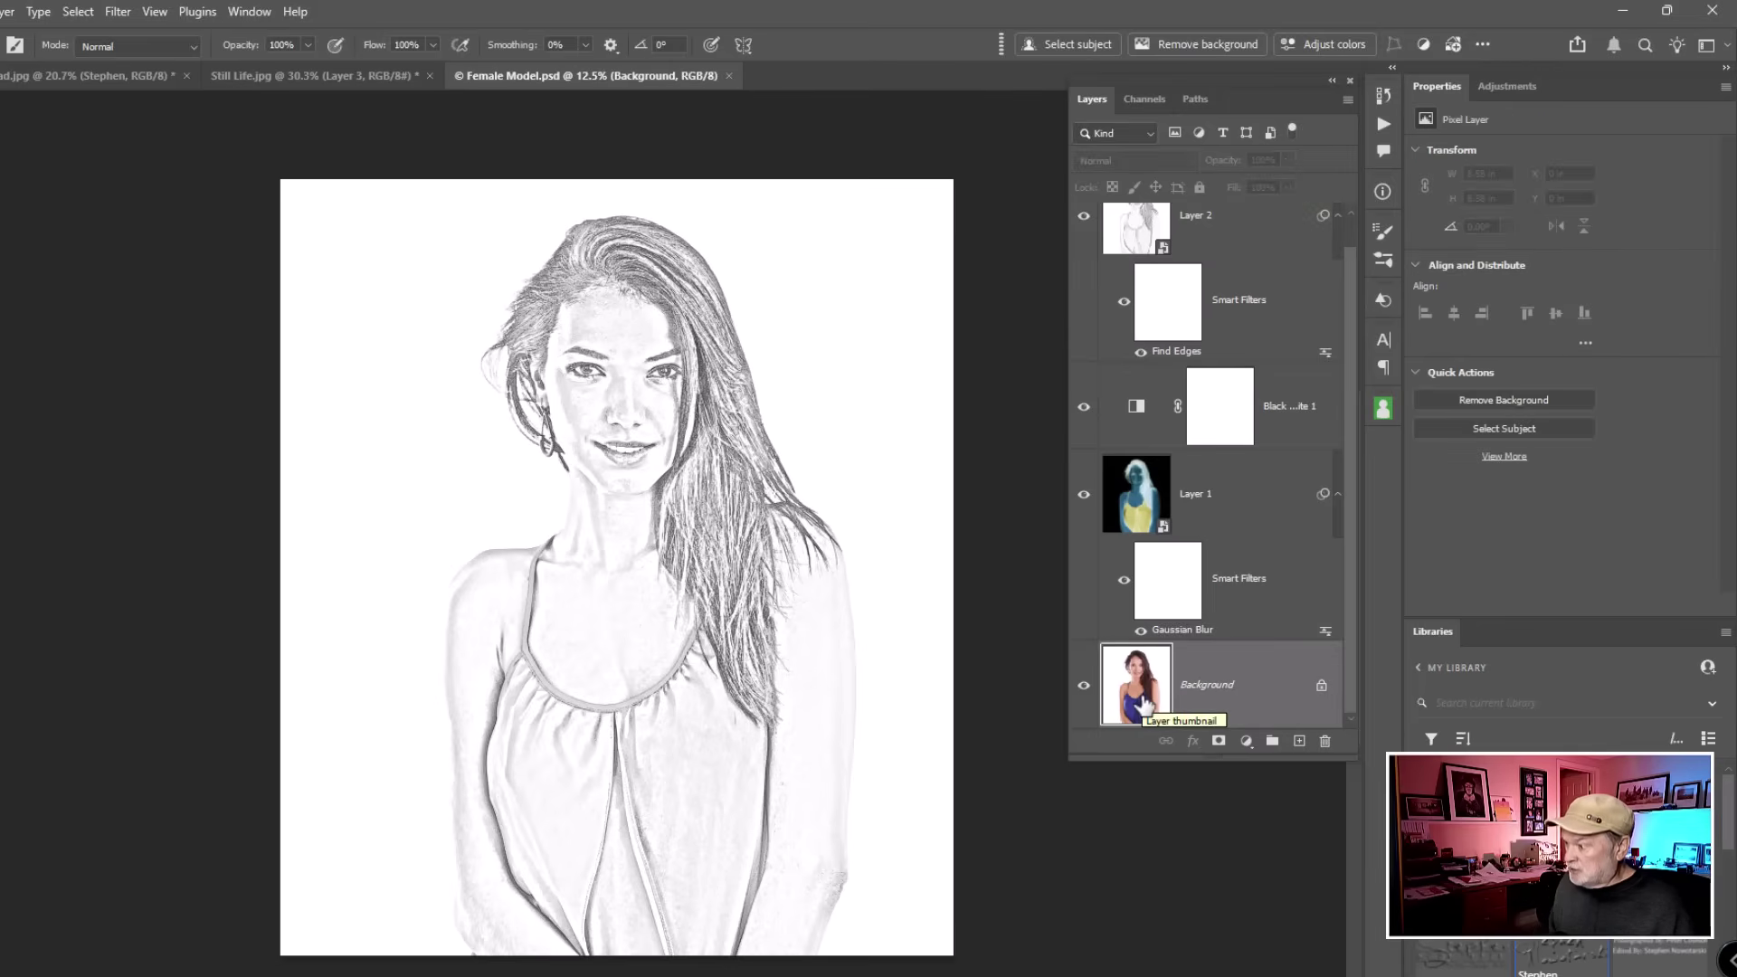
key("ctrl+j")
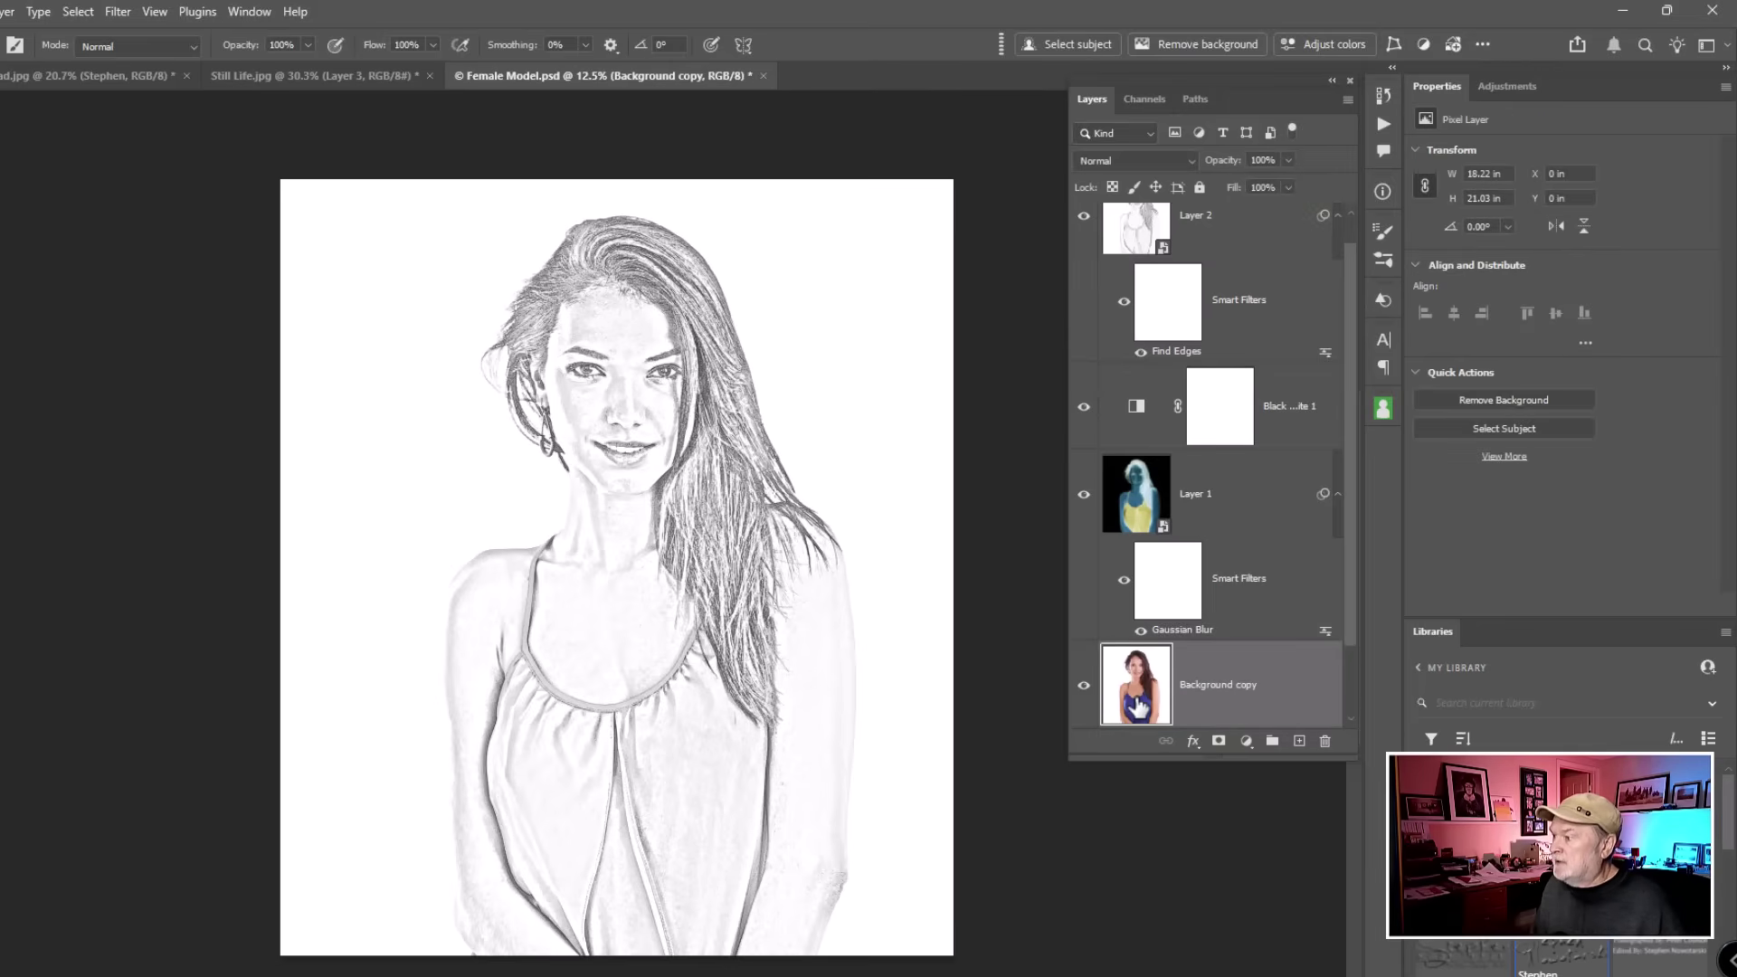
Step: Move the Background copy layer to the very top of the layer stack
left_click_drag(1177, 694, 1179, 185)
left_click_drag(1168, 252, 1168, 398)
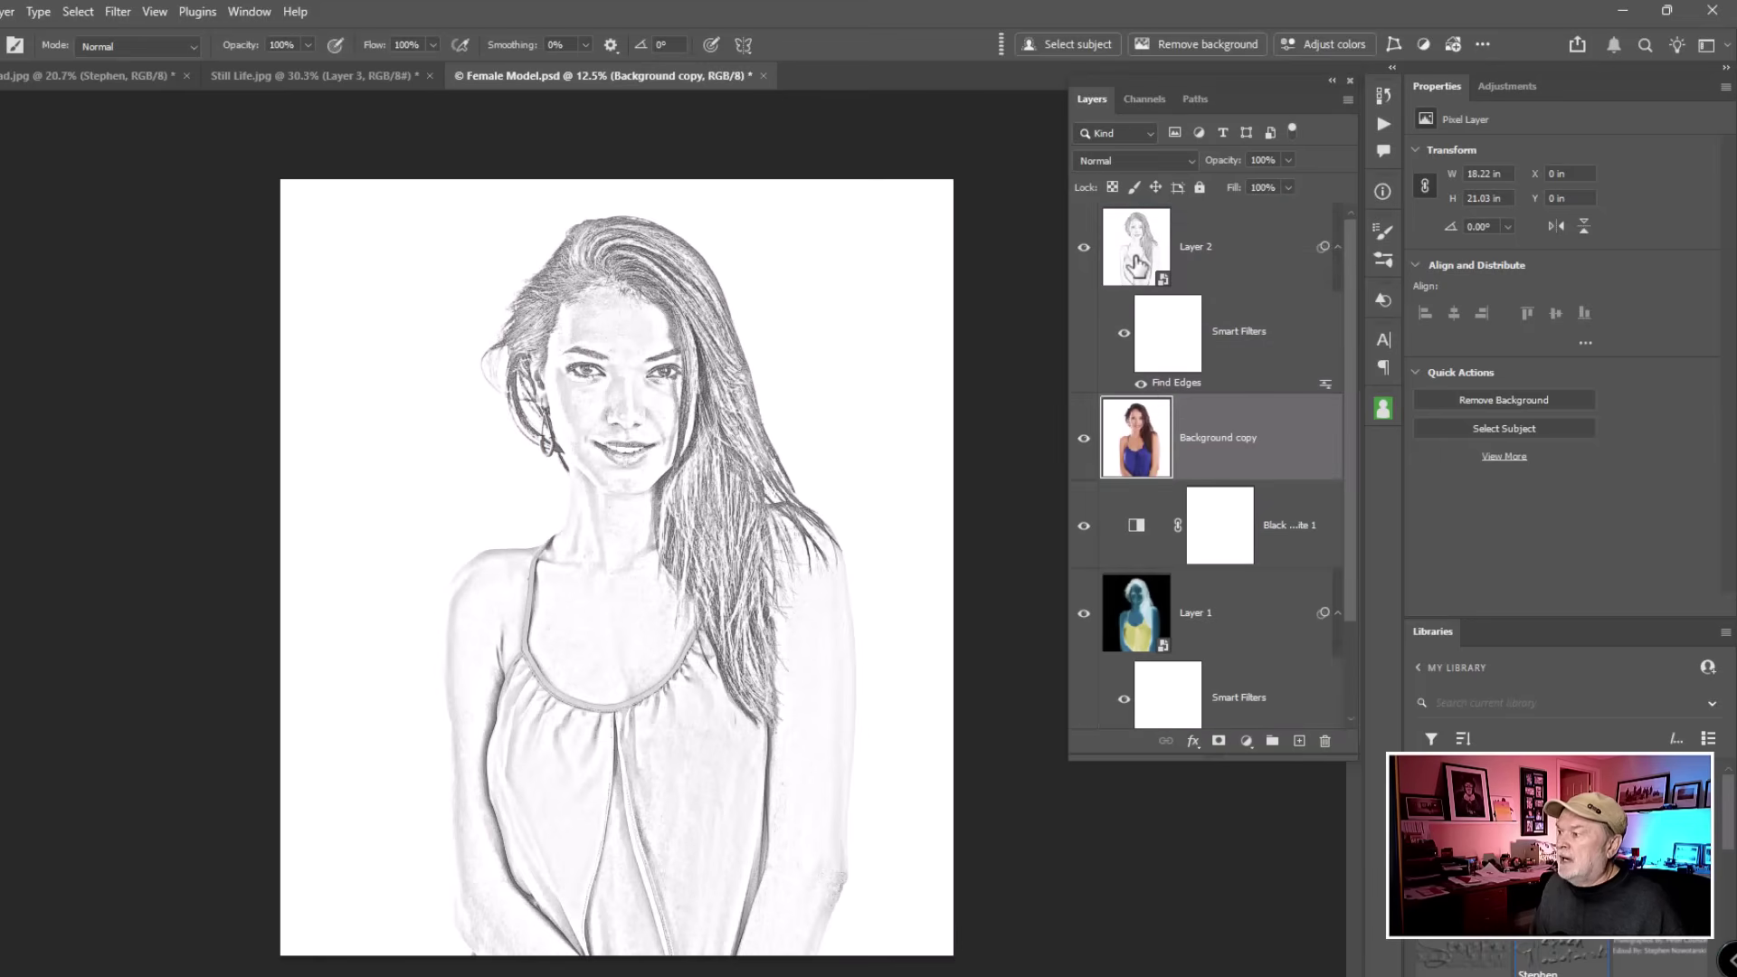
left_click(1136, 265)
left_click(1144, 448)
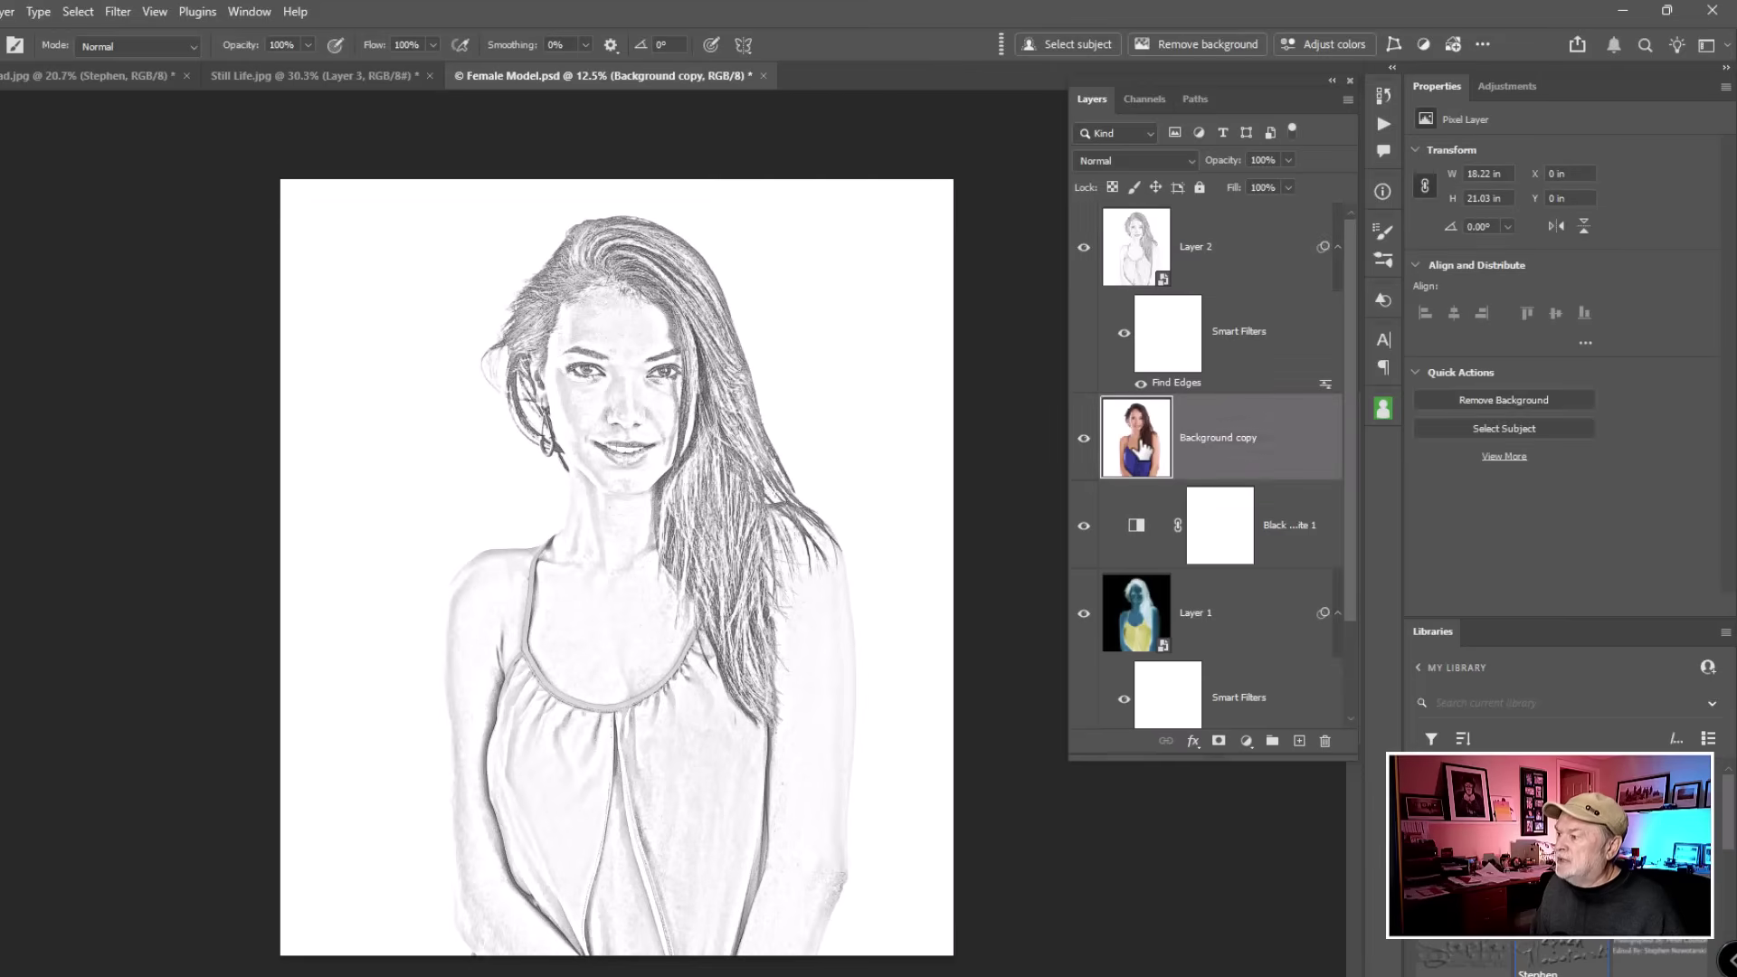
left_click_drag(1144, 448, 1141, 218)
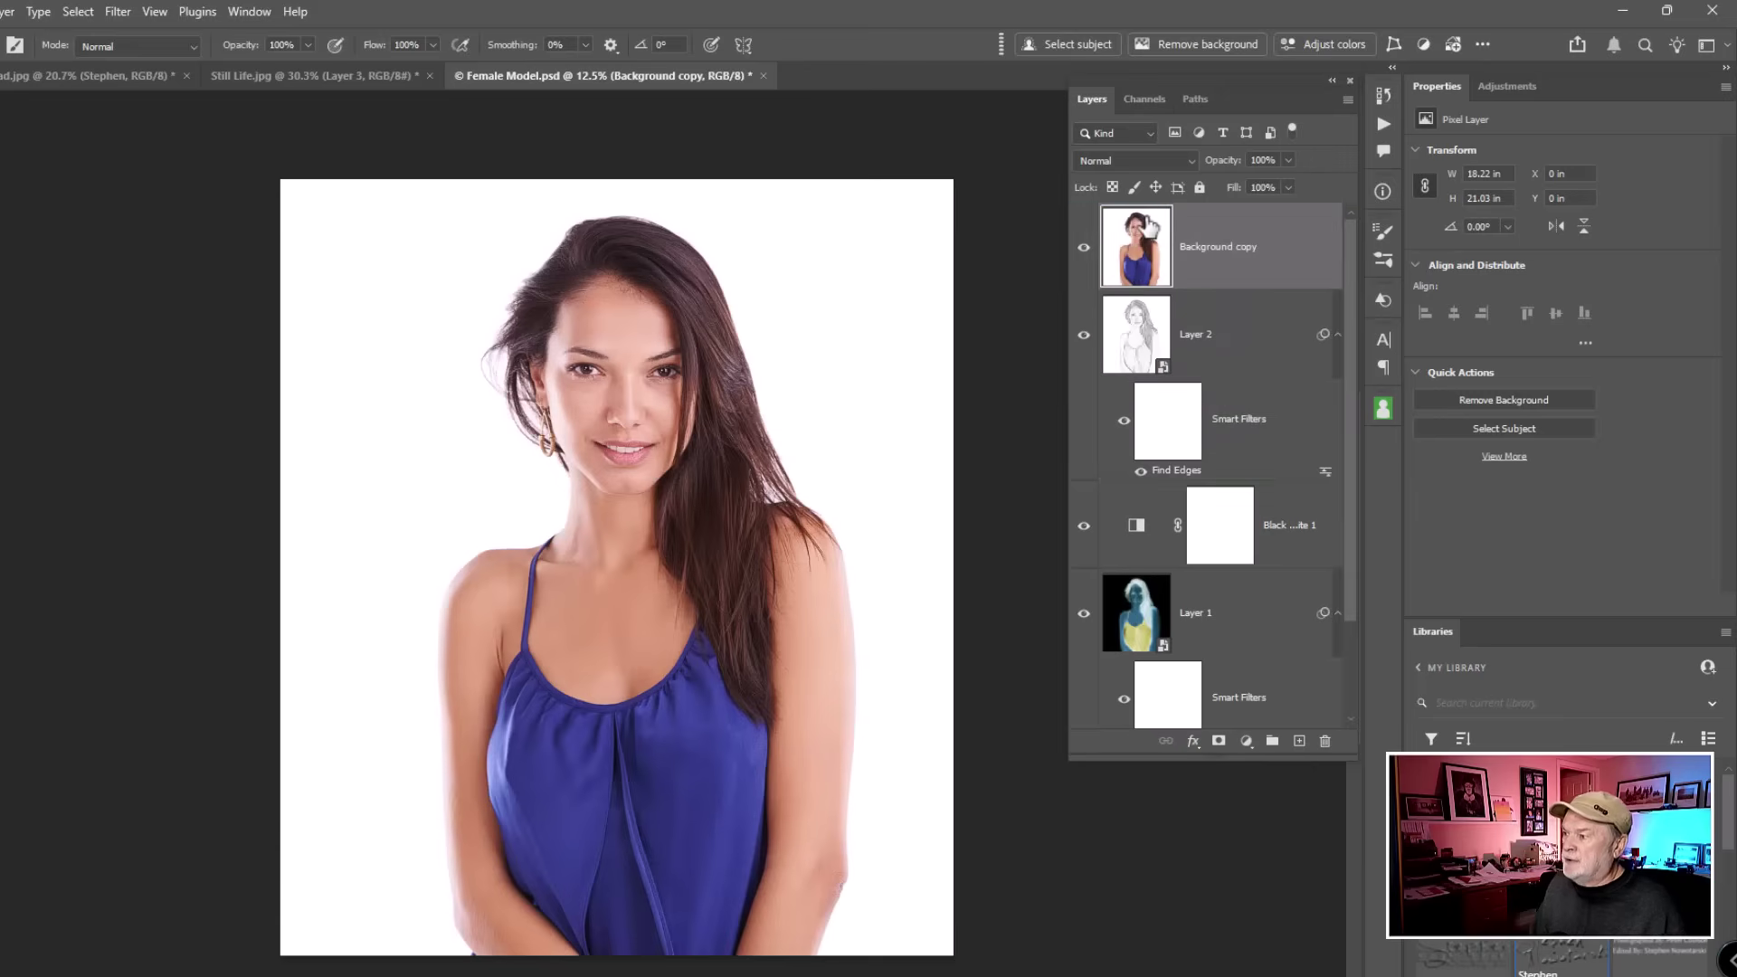
Step: Set the top Background copy to Soft Light and toggle its visibility to compare the tint
left_click(1194, 163)
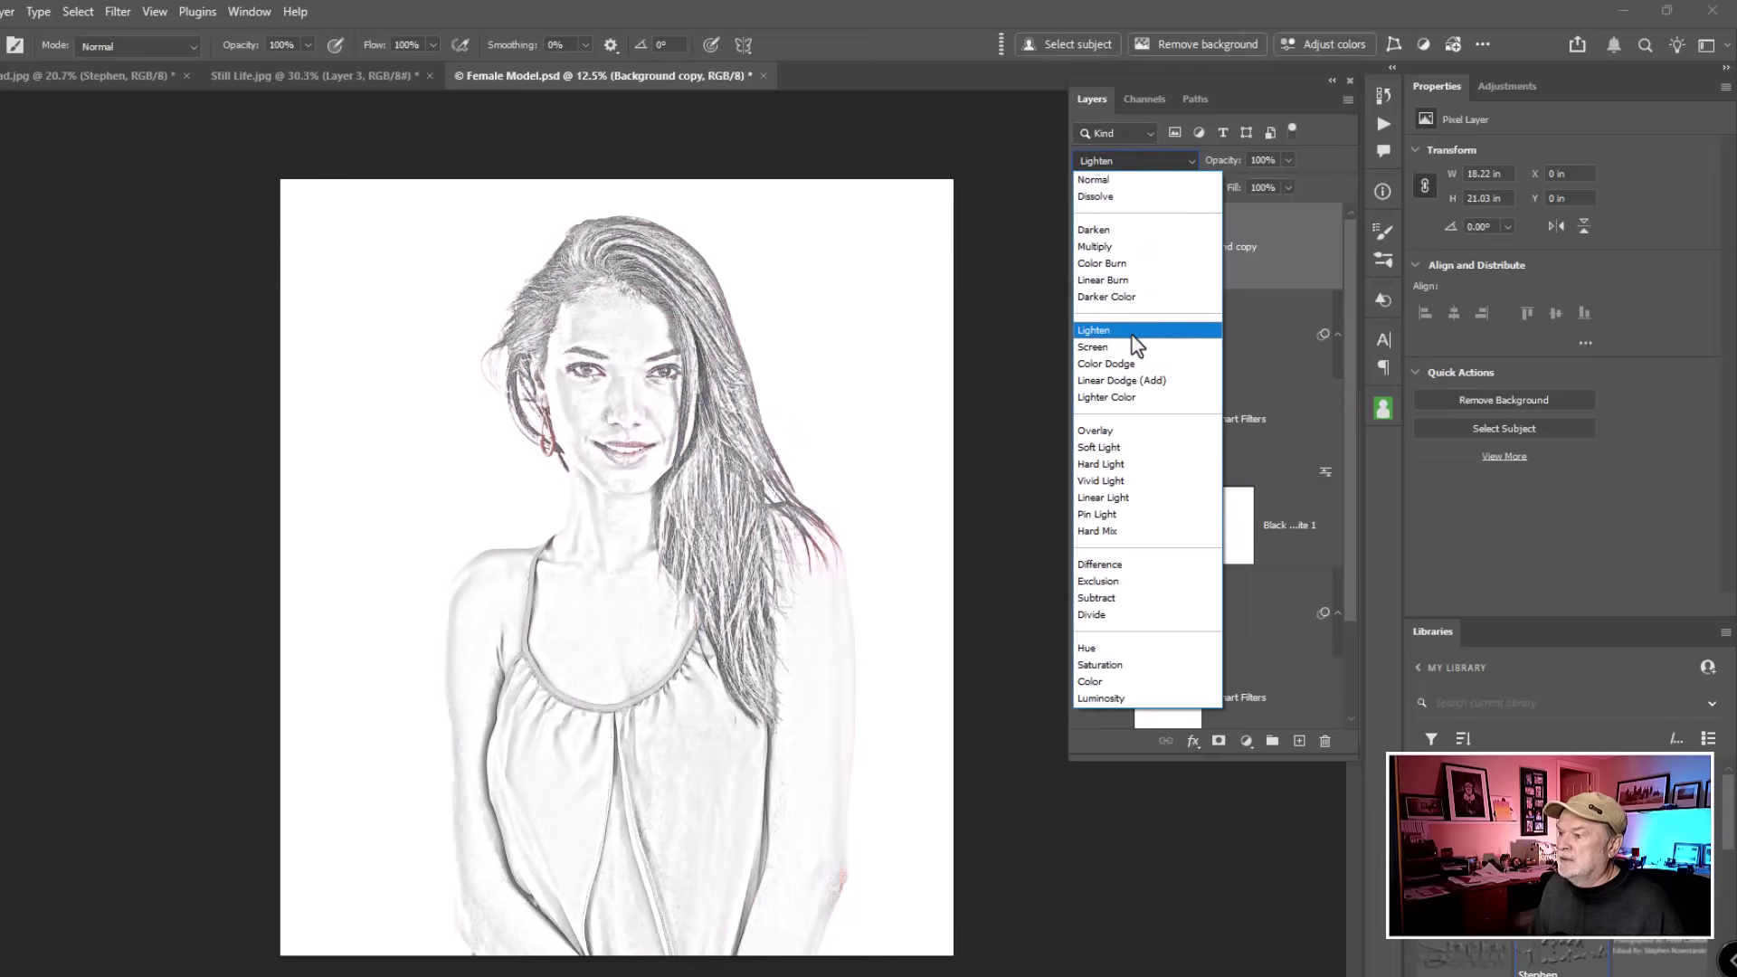
left_click(1123, 448)
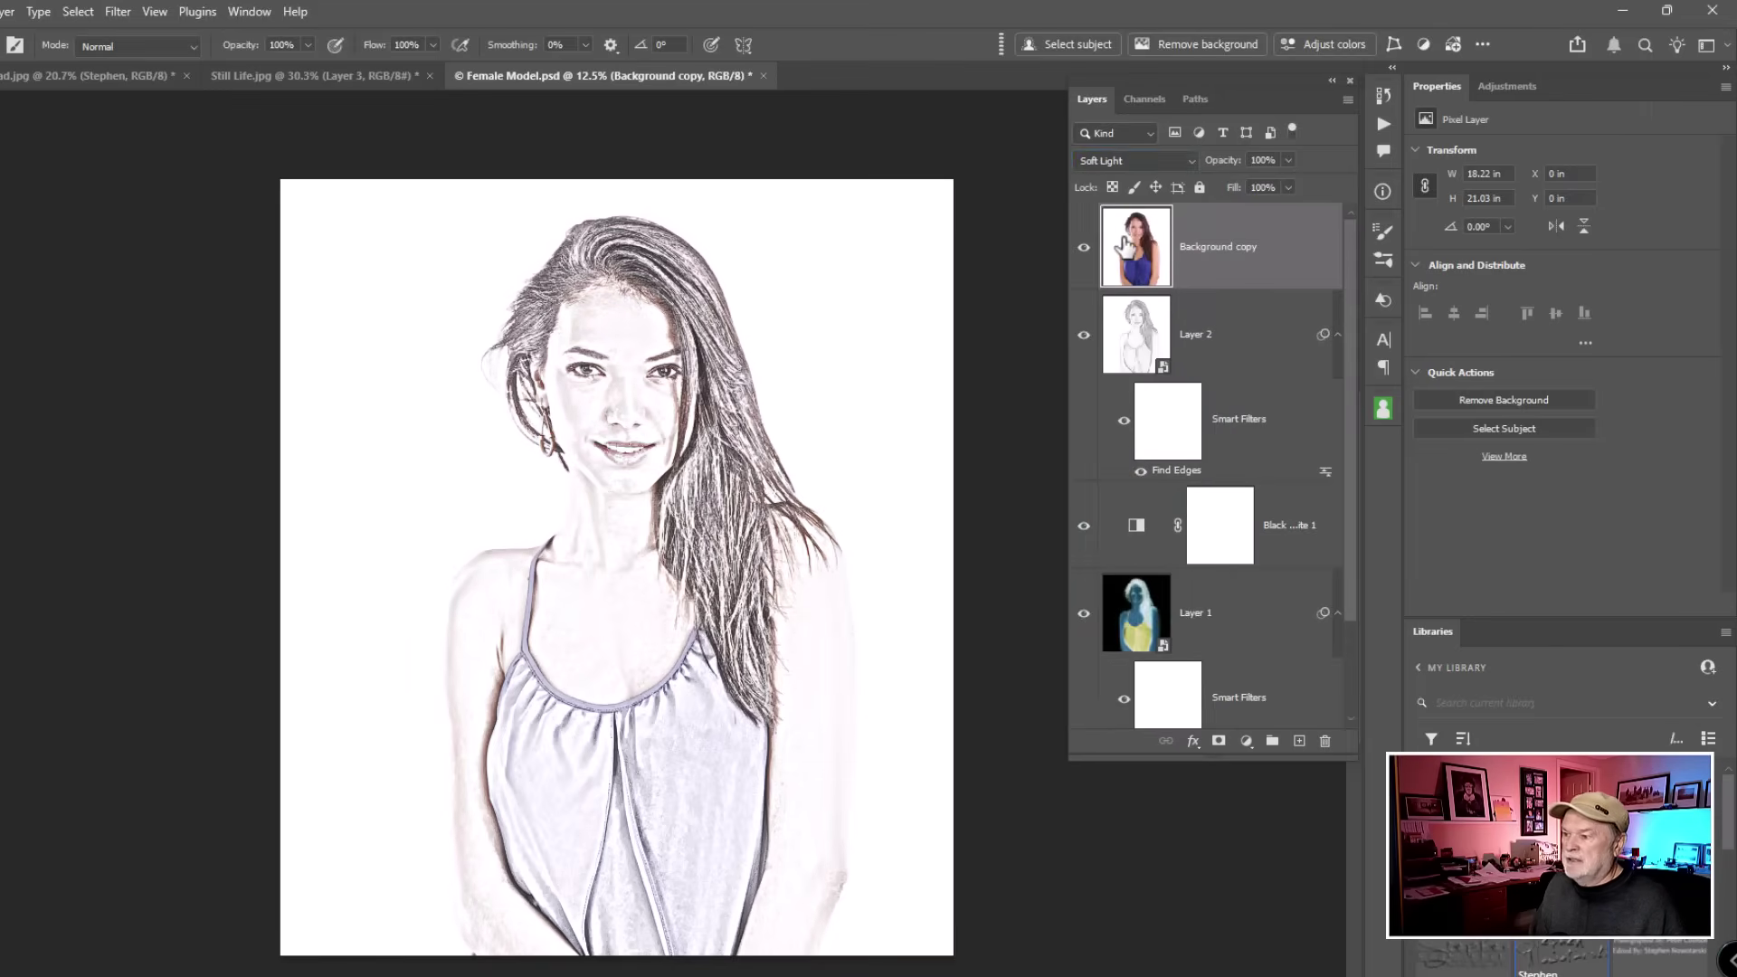
left_click(1083, 249)
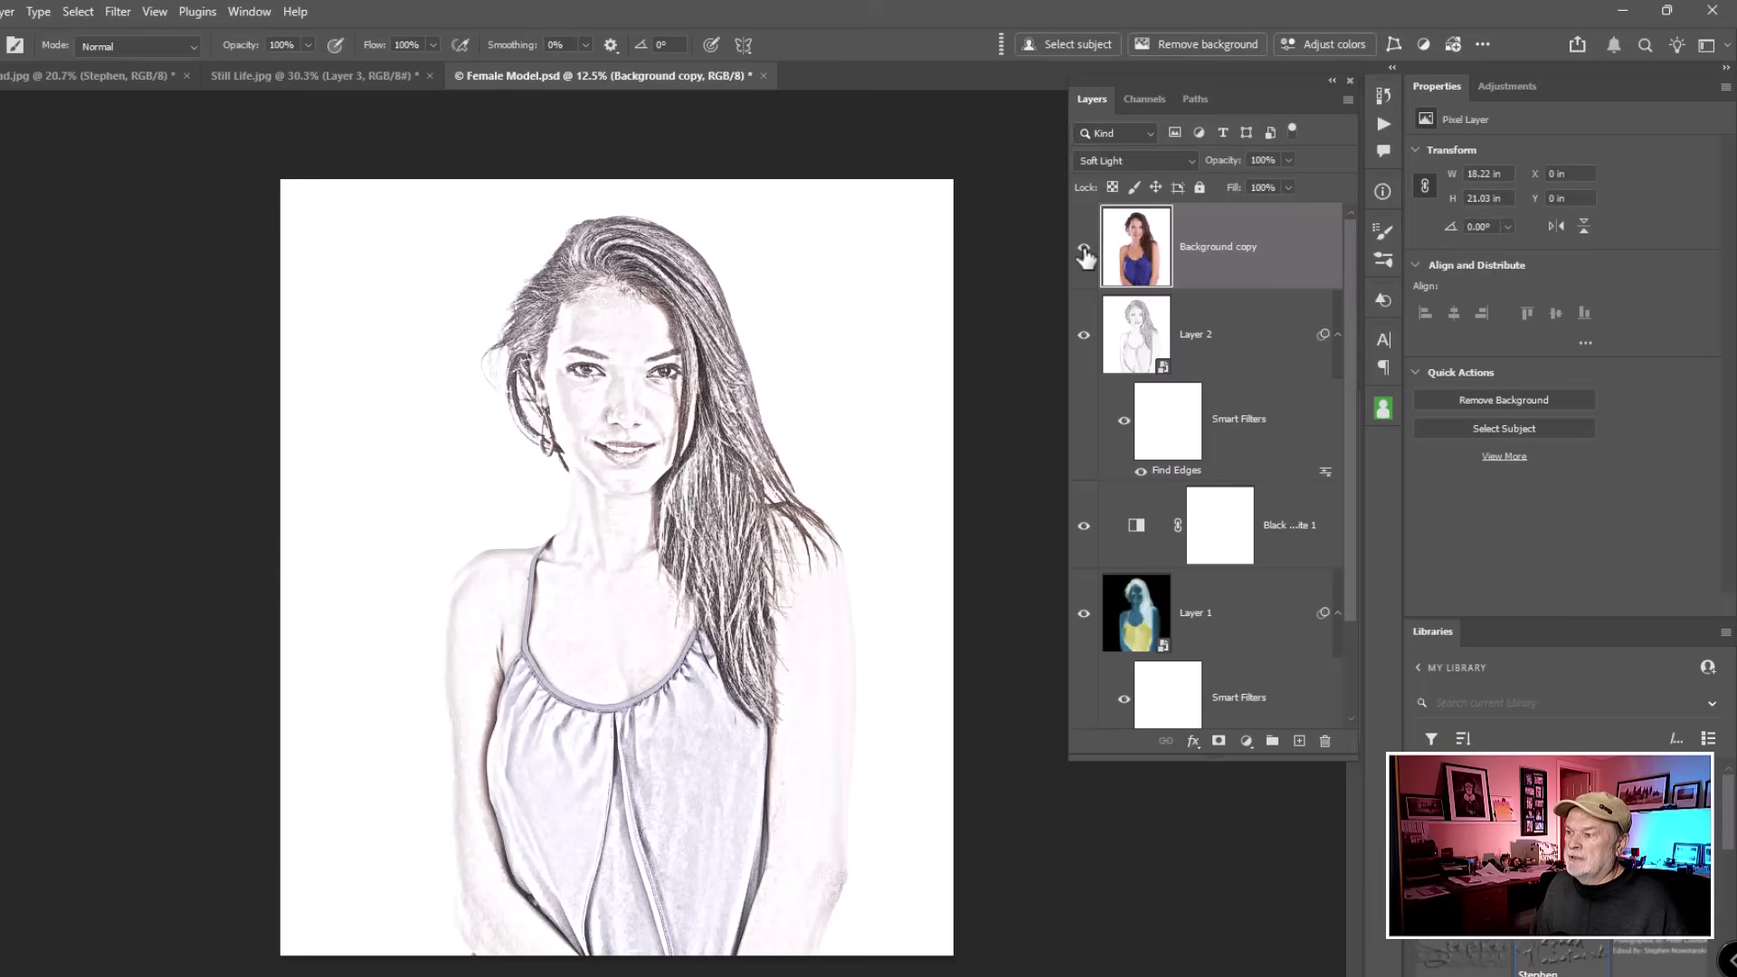
left_click(1084, 248)
left_click(1083, 248)
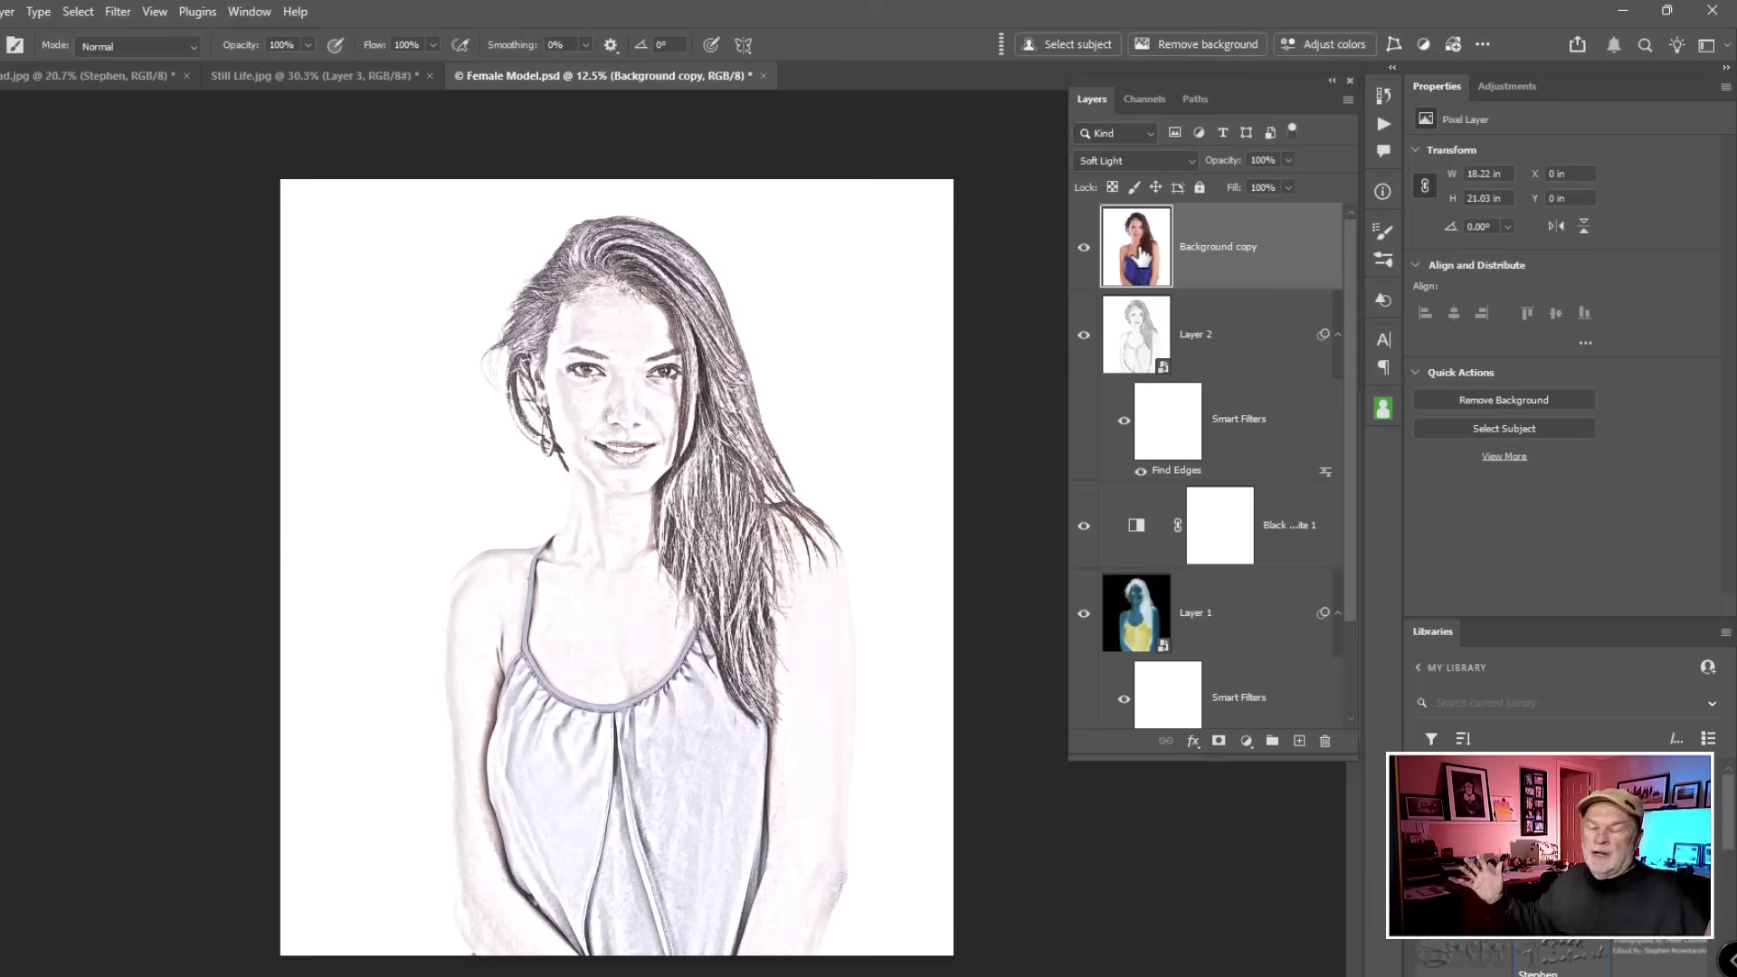